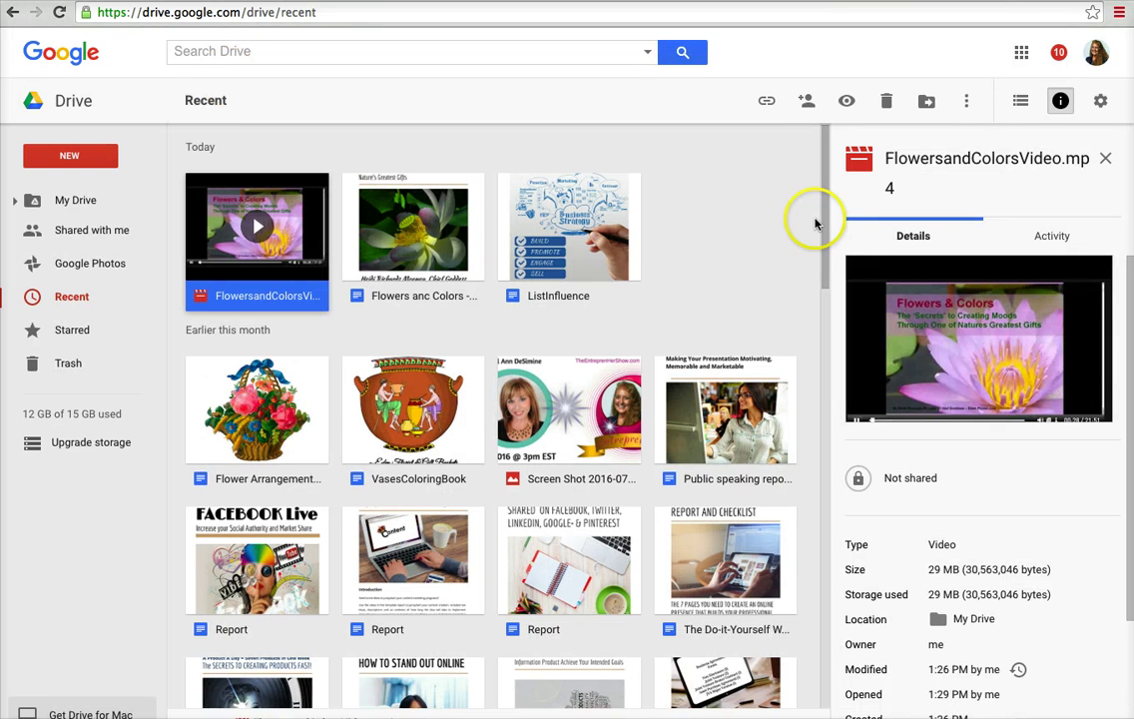
Step: Go from Google Drive to Docs through the Google apps grid's More list
click(1021, 55)
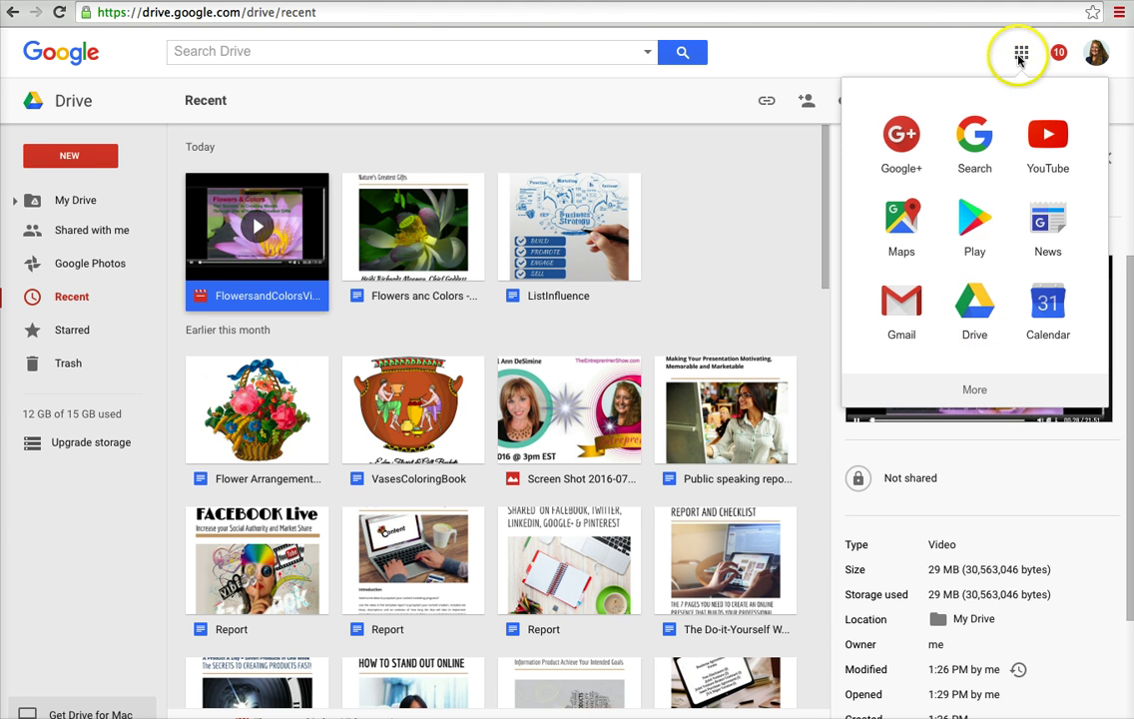
click(979, 390)
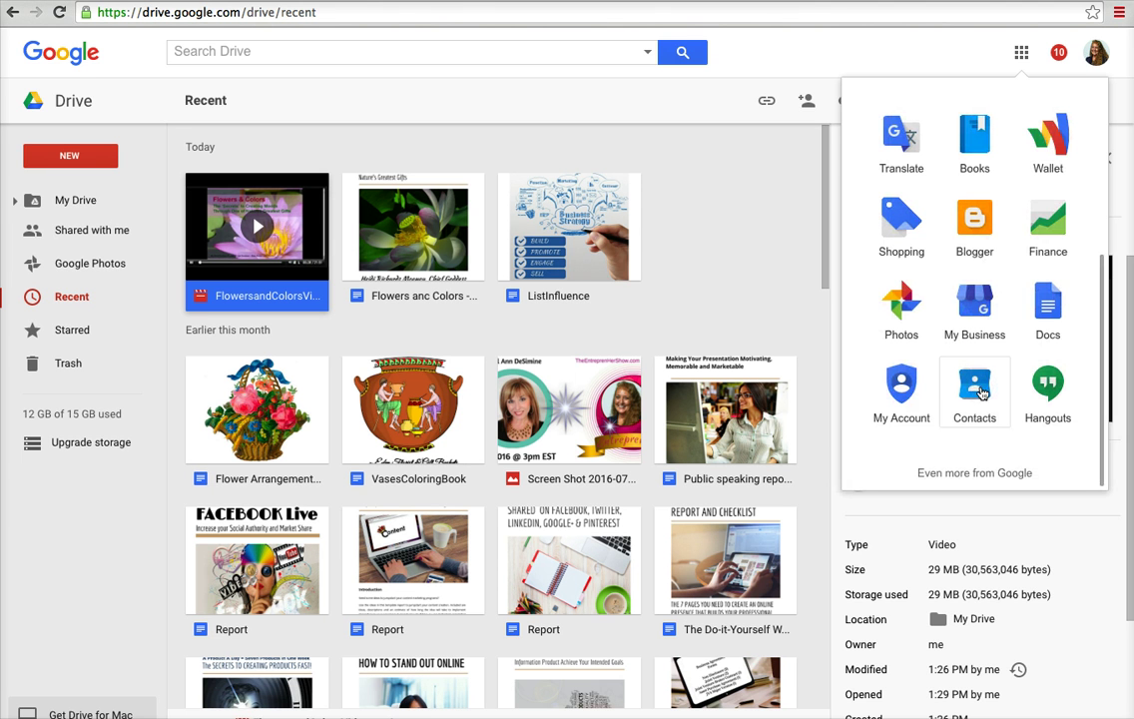
click(1043, 311)
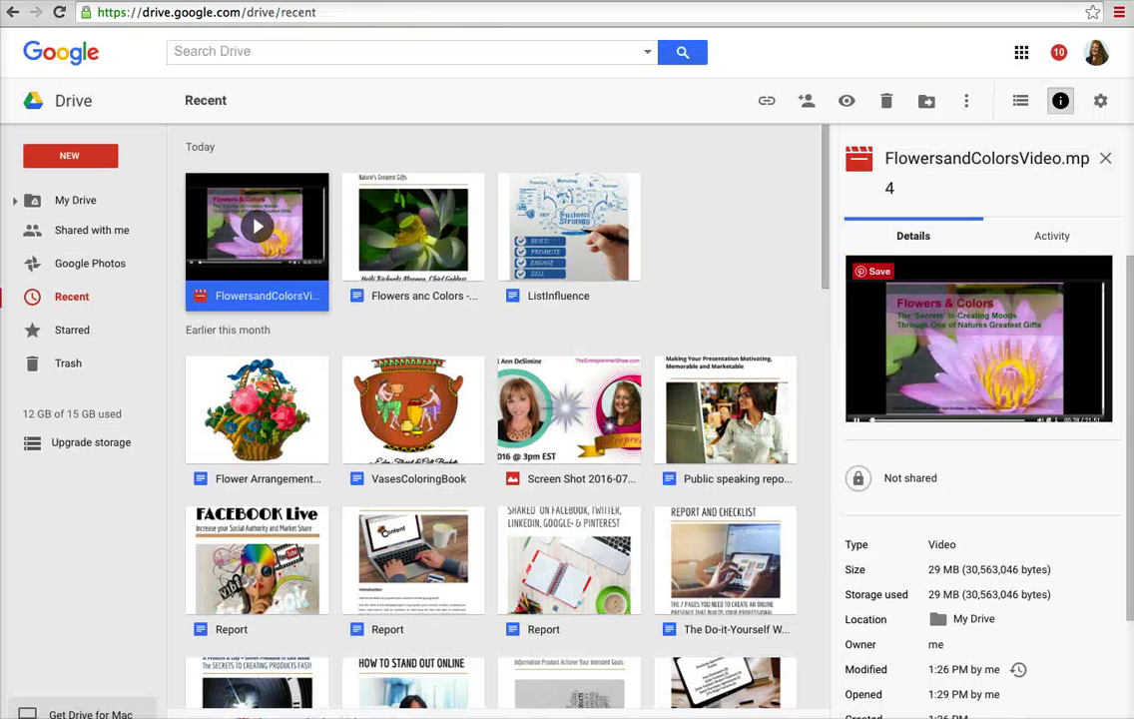
click(1097, 51)
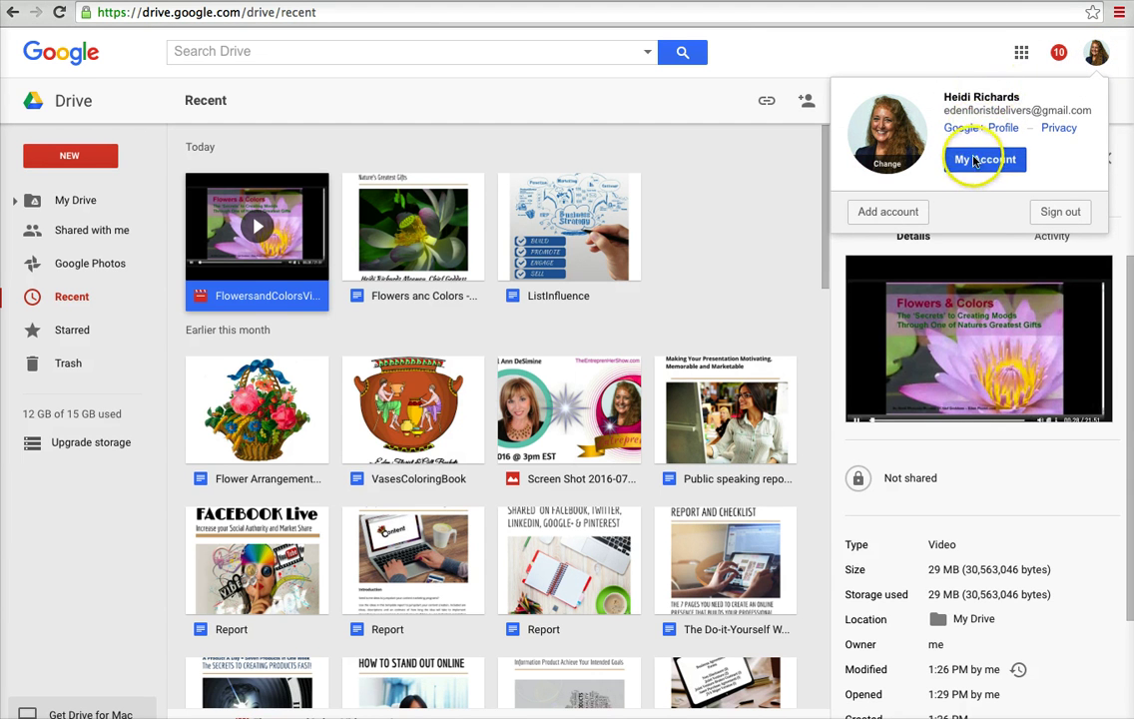
click(1022, 52)
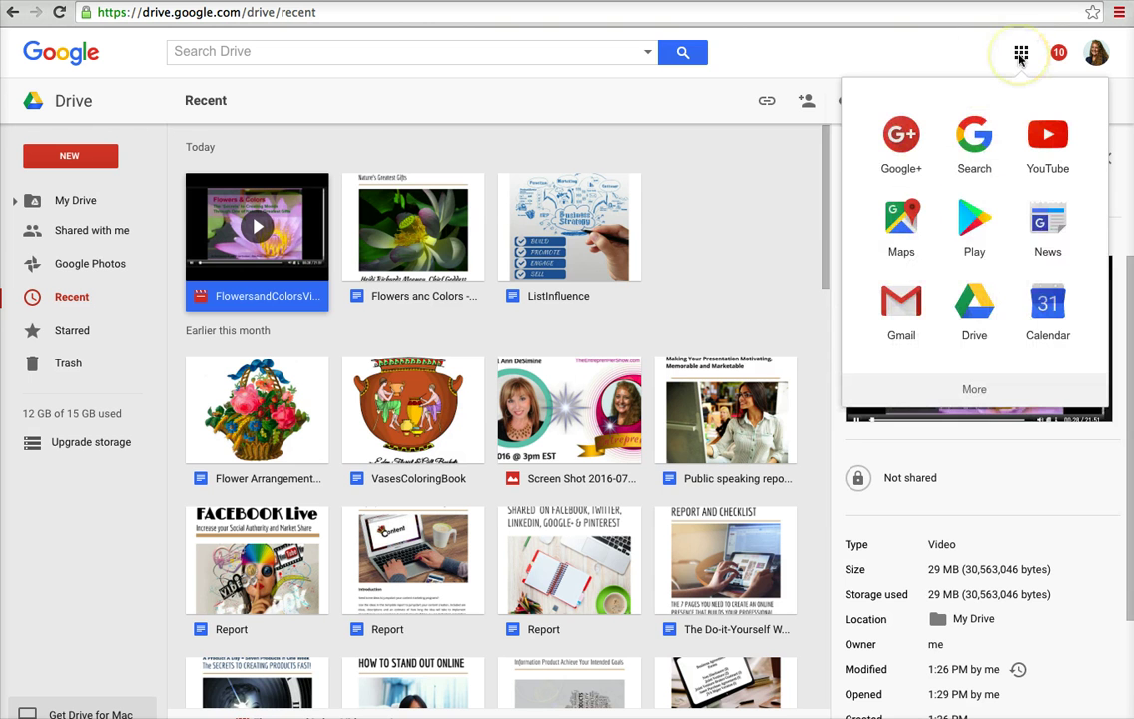
click(976, 388)
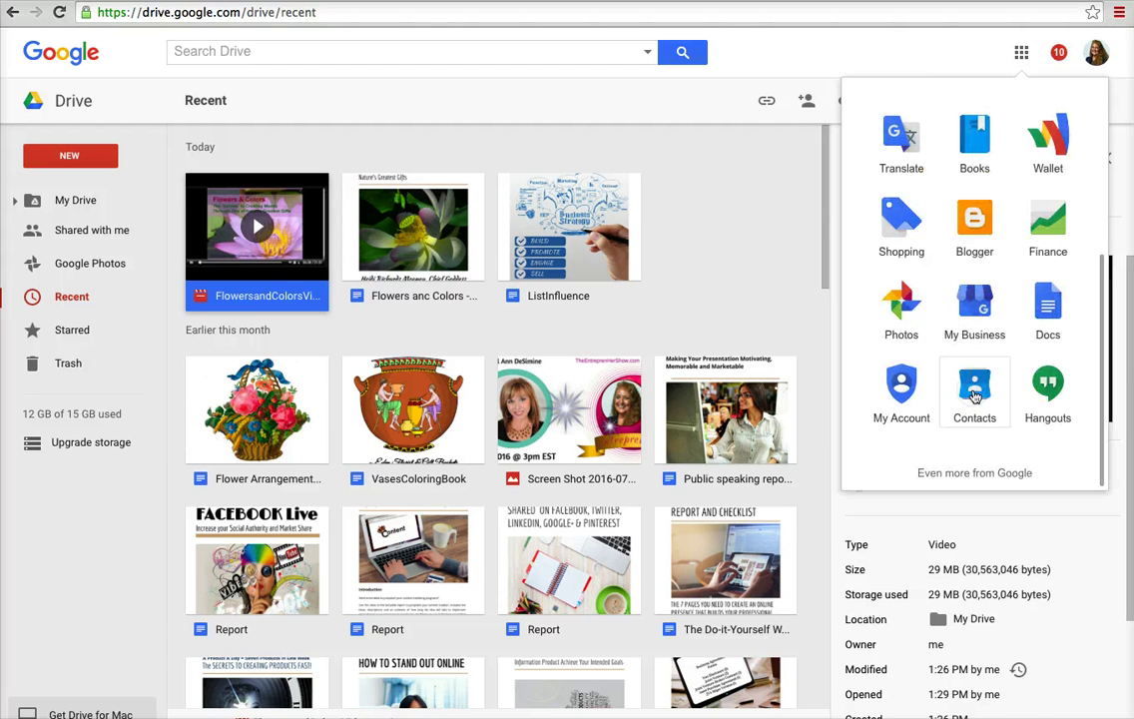
click(1022, 55)
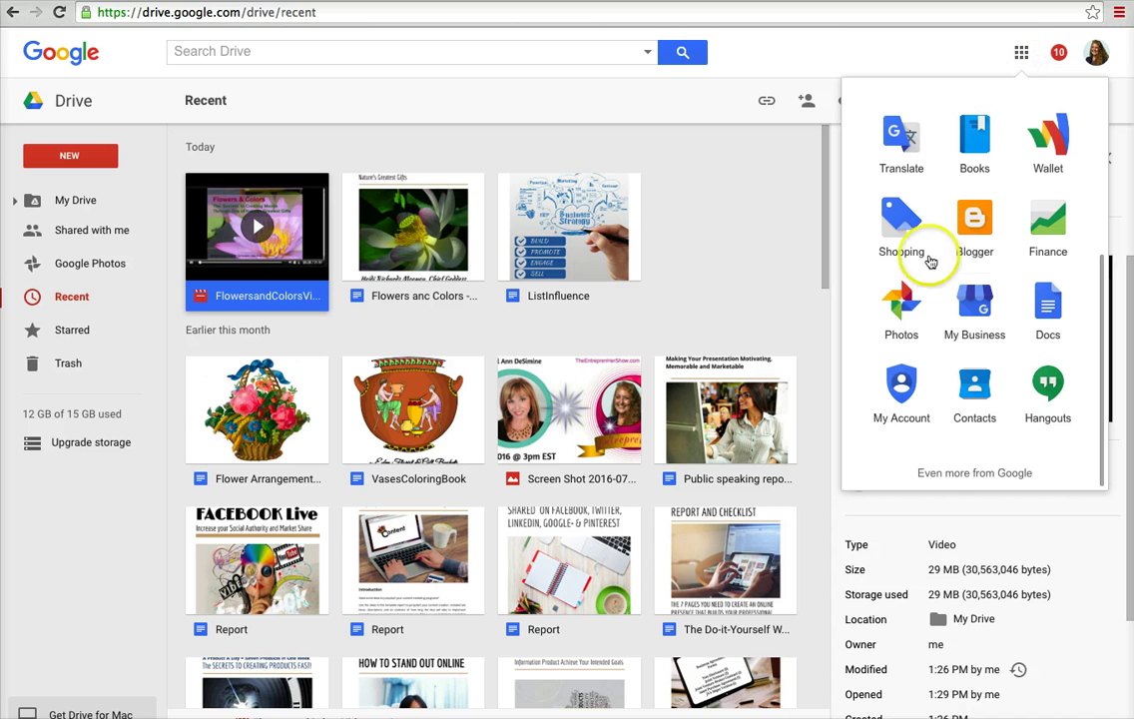
click(1060, 324)
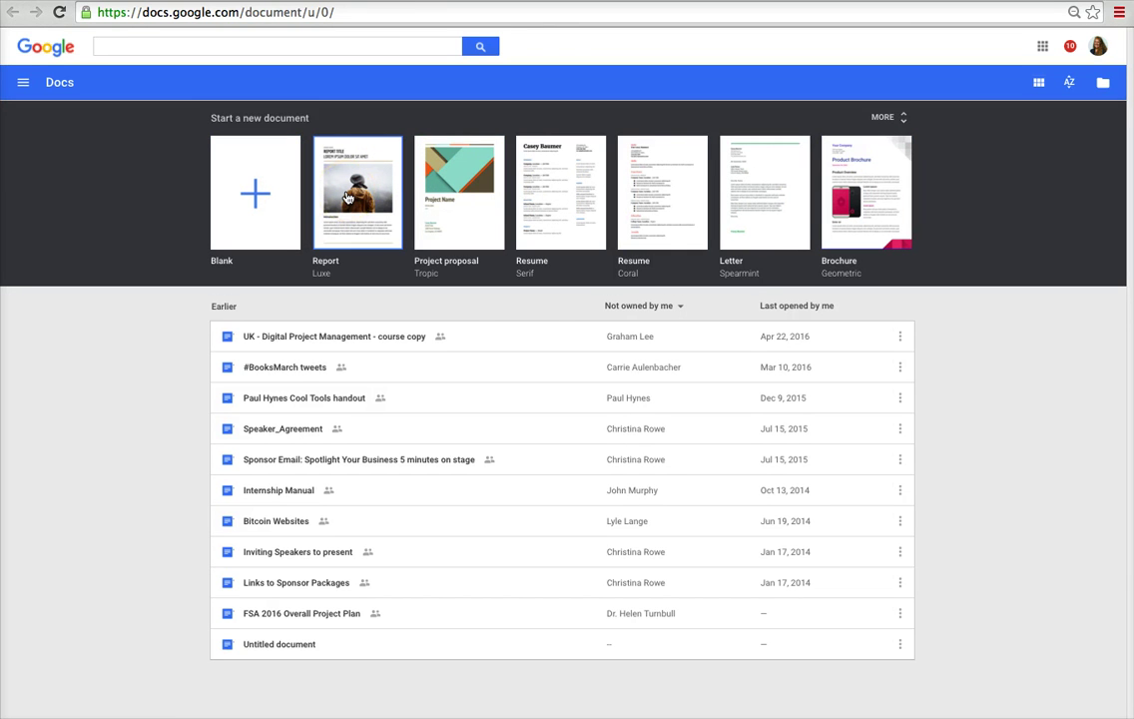
Step: Create a new document from the Report (Luxe) template and go back to its tab
click(348, 197)
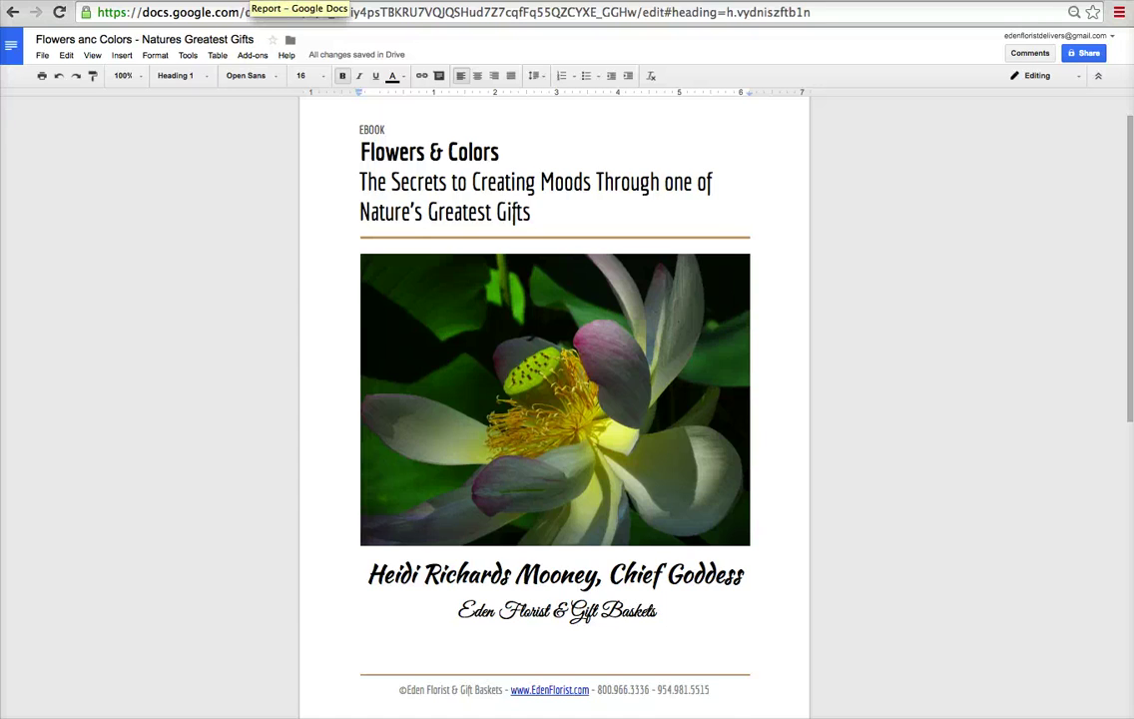
key(ctrl+shift+Tab)
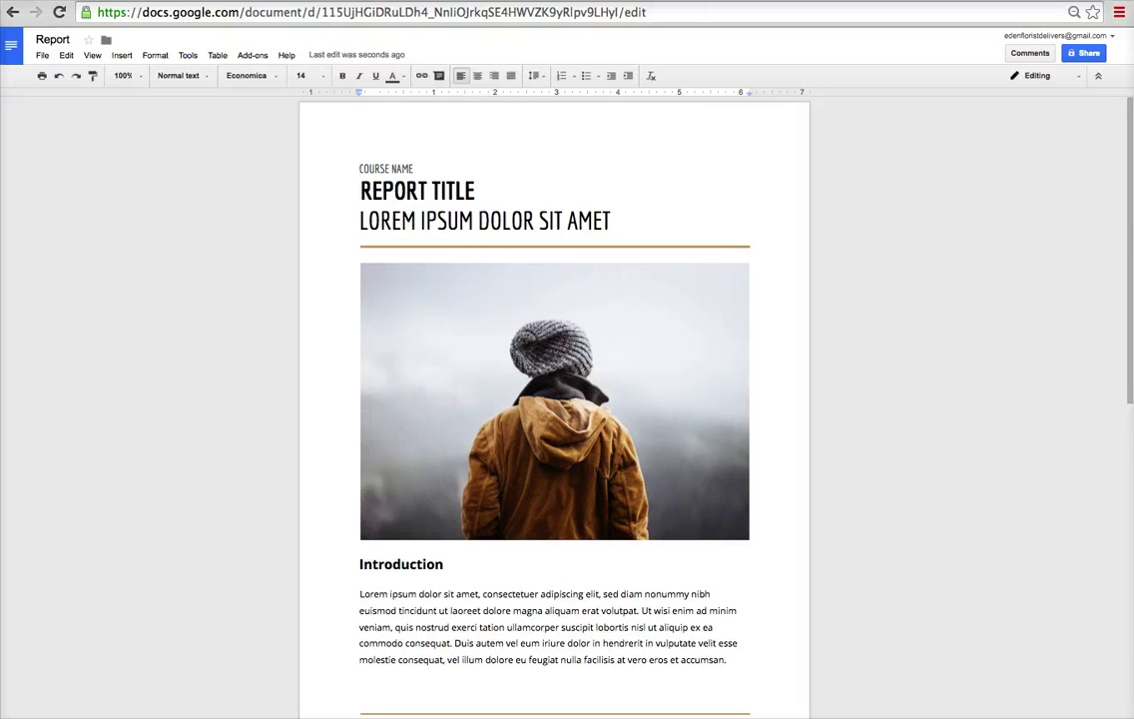
Step: Rename the document from 'Report' to 'Flowers and Colors'
click(37, 40)
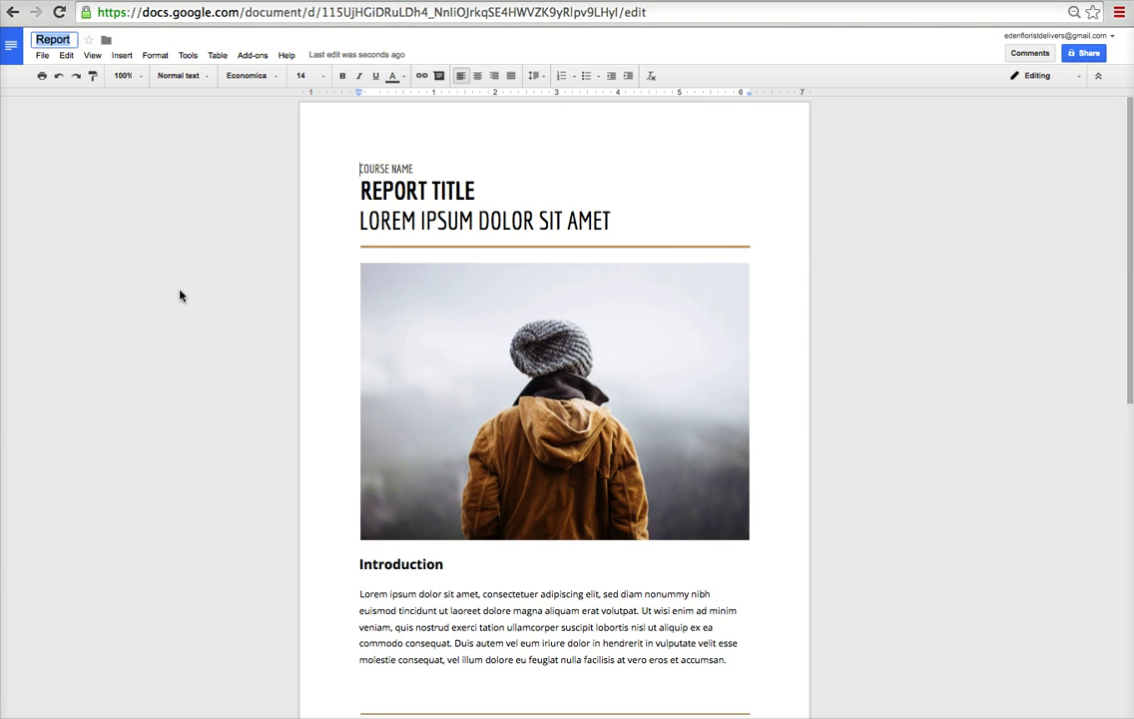
text(Flowers)
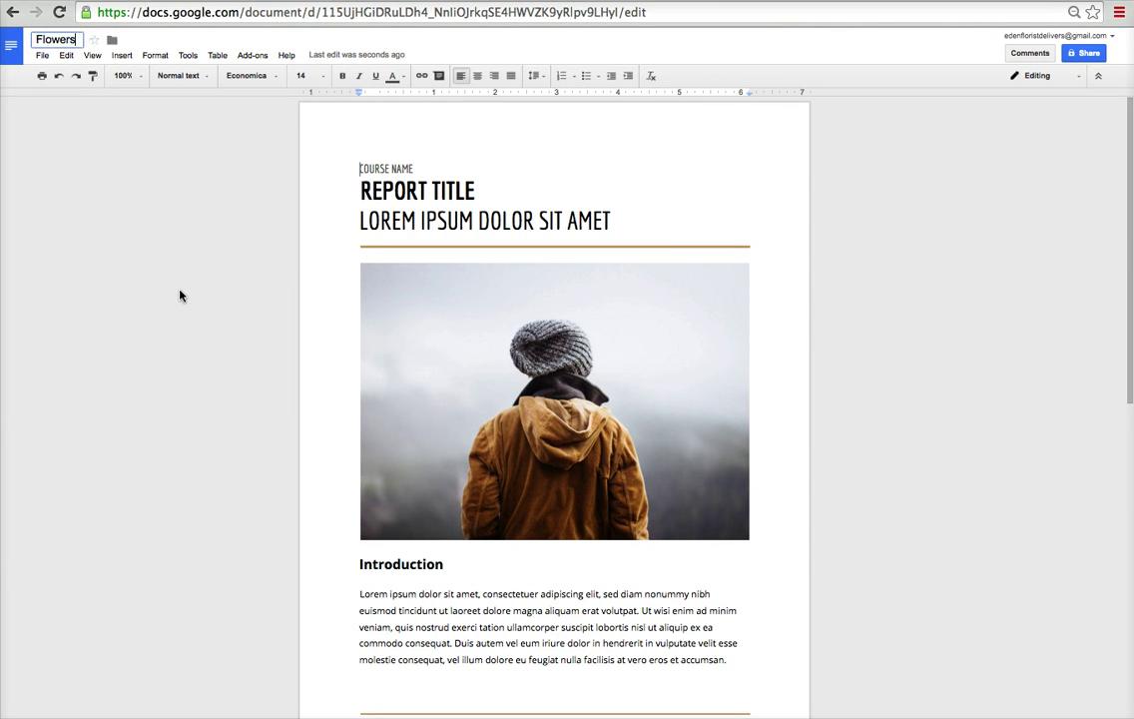
text( and Colors)
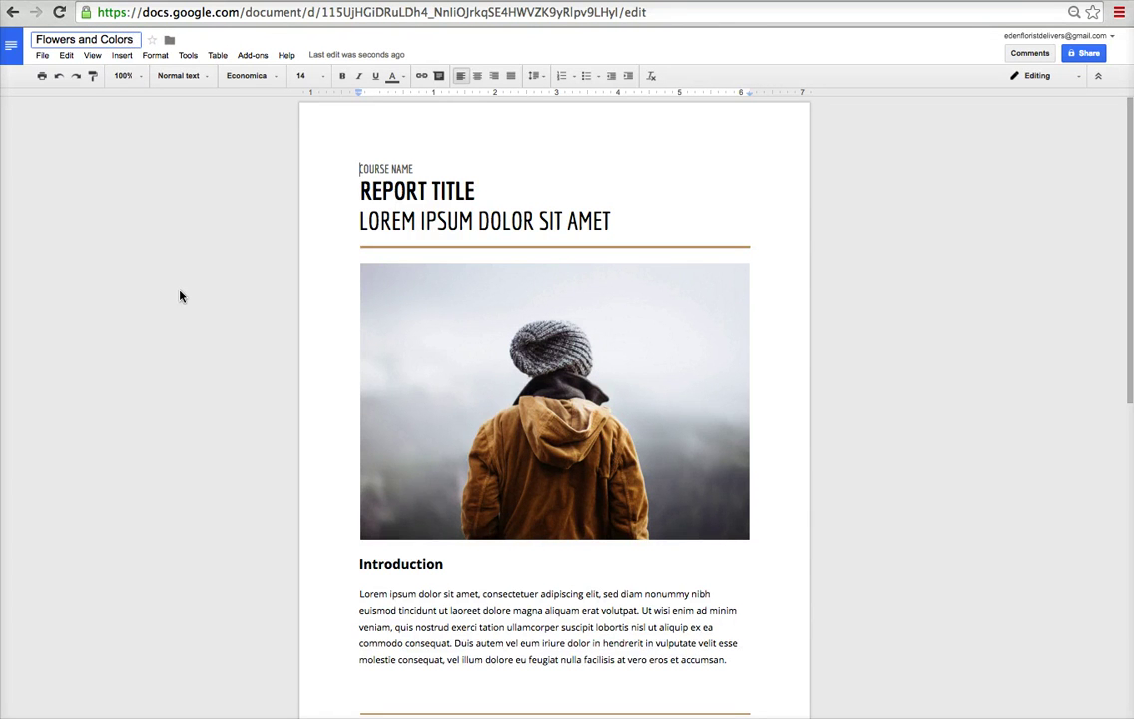
key(Return)
Step: Paste the 'Flowers & Colors' heading from the reference doc over the REPORT TITLE placeholder
click(74, 39)
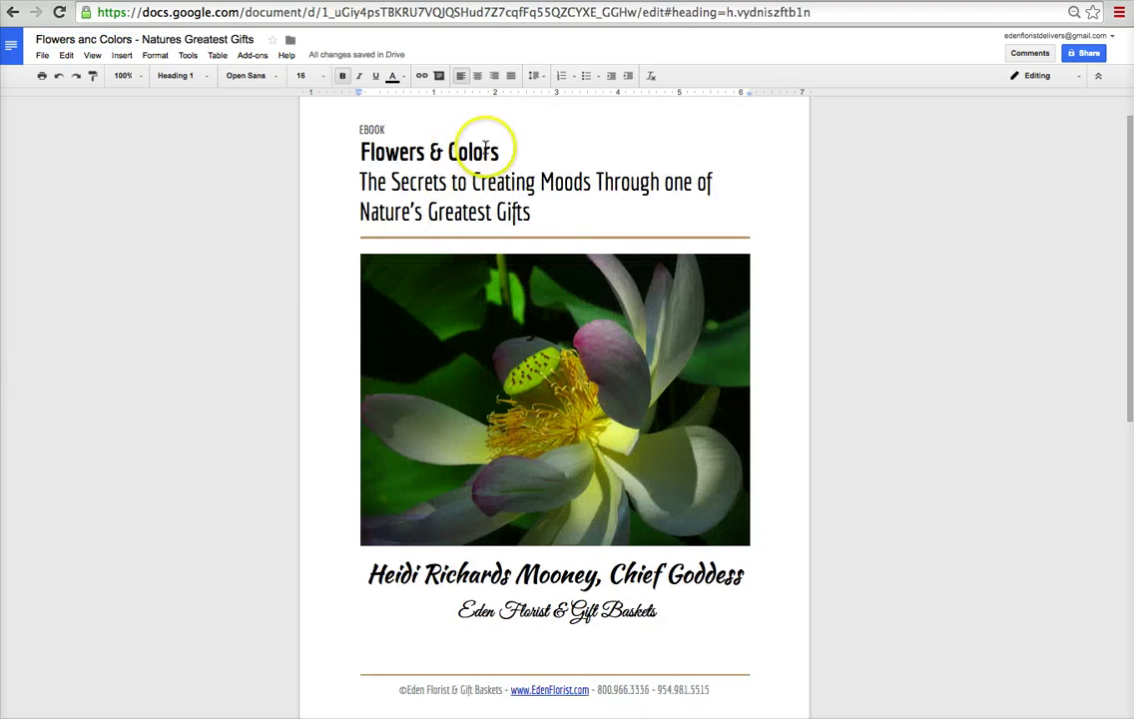
drag(484, 151, 502, 152)
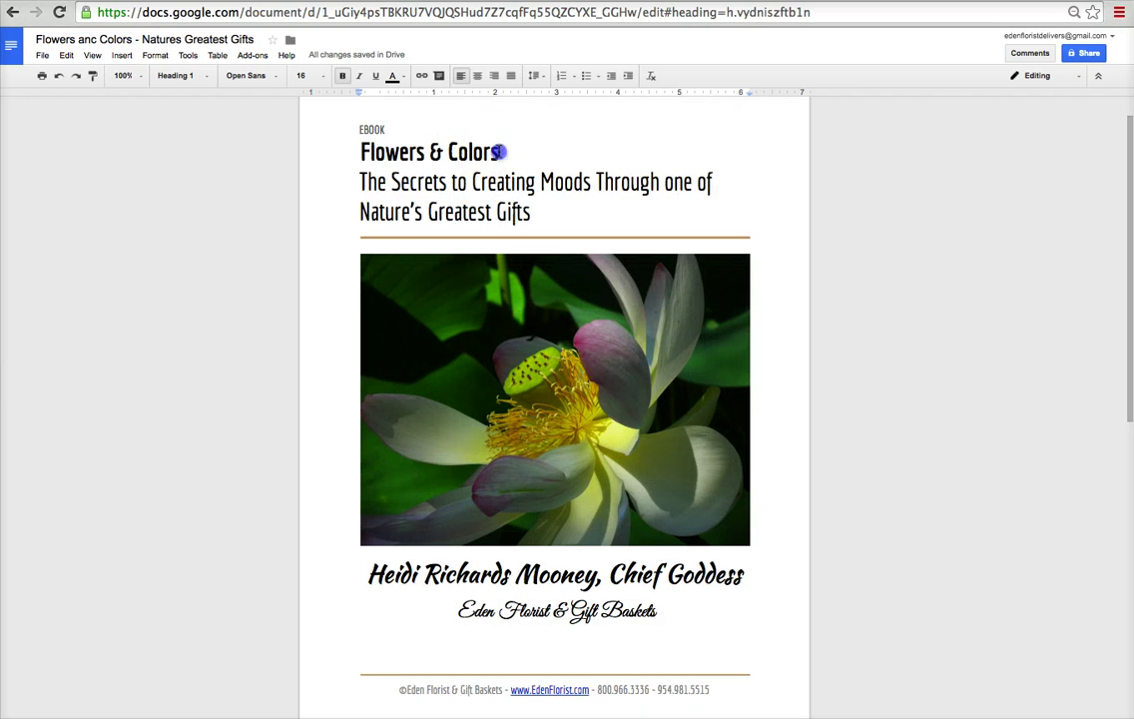
click(342, 151)
key(ctrl+c)
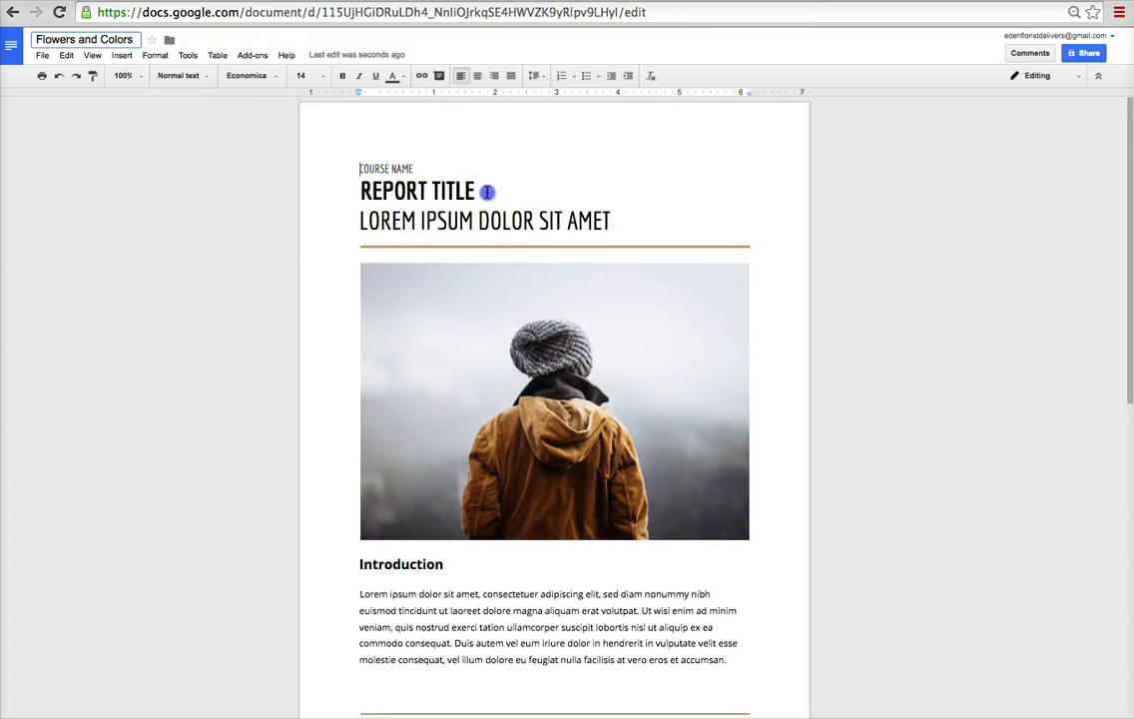
drag(481, 192, 336, 190)
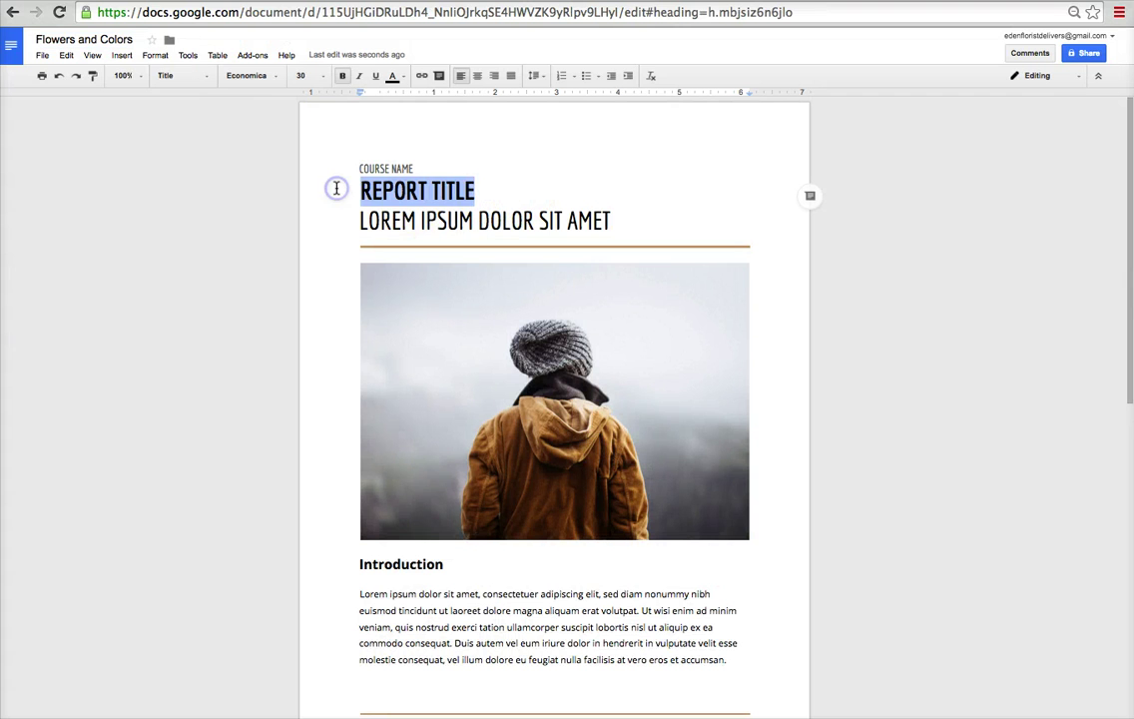
key(ctrl+v)
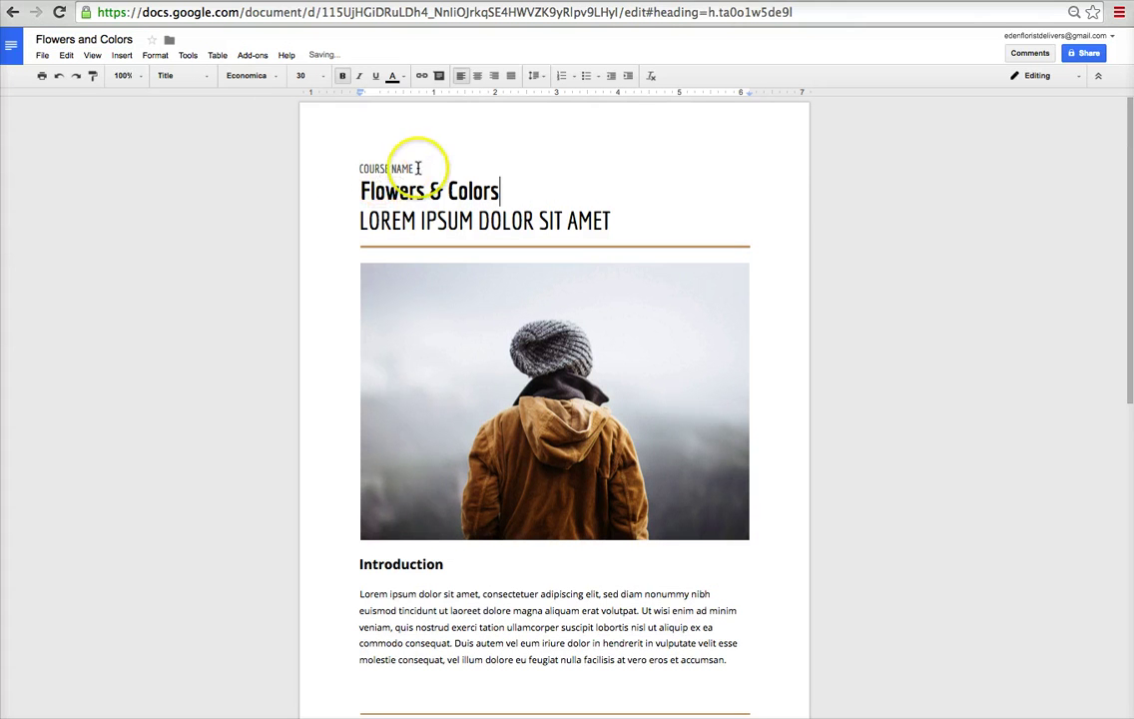
Step: Replace COURSE NAME with 'eBook' and retype the title as 'FLOWERS AND COLORS'
drag(417, 168, 359, 169)
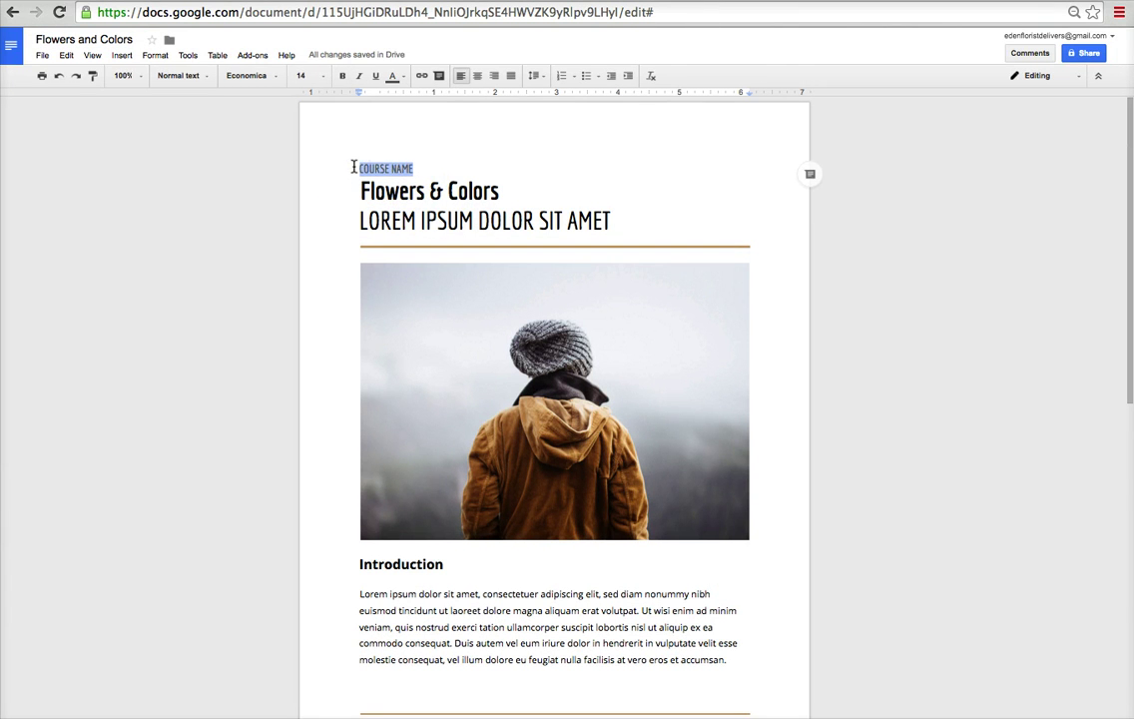
text(e)
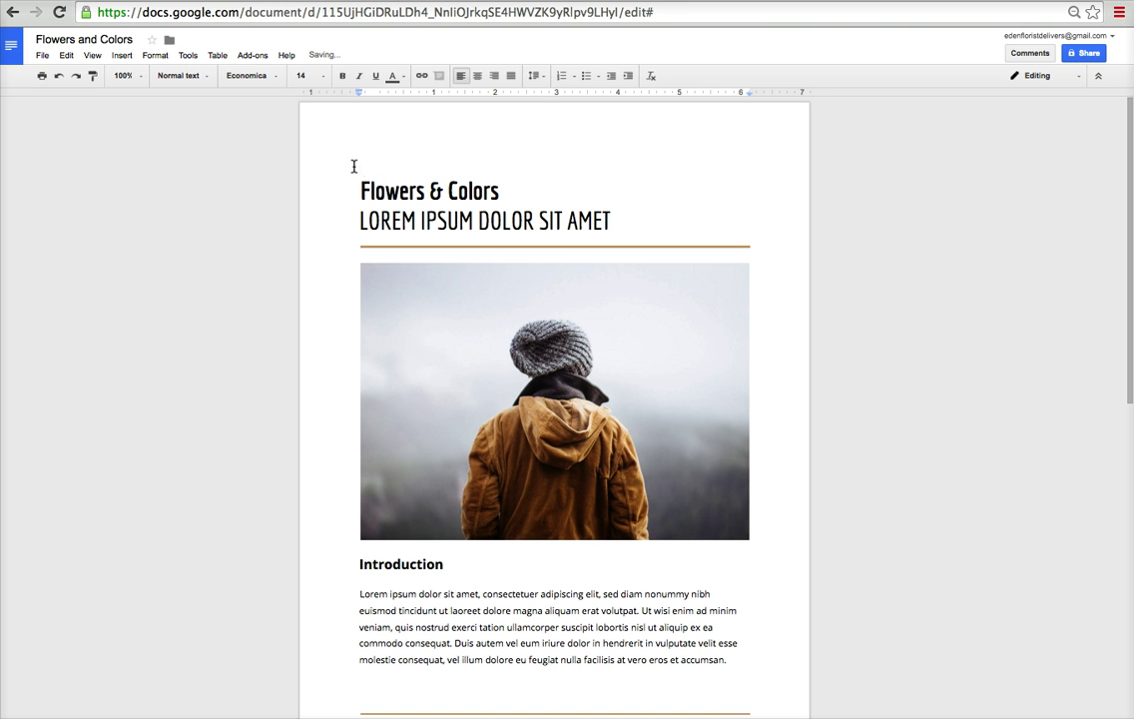
text(Book)
drag(499, 191, 347, 190)
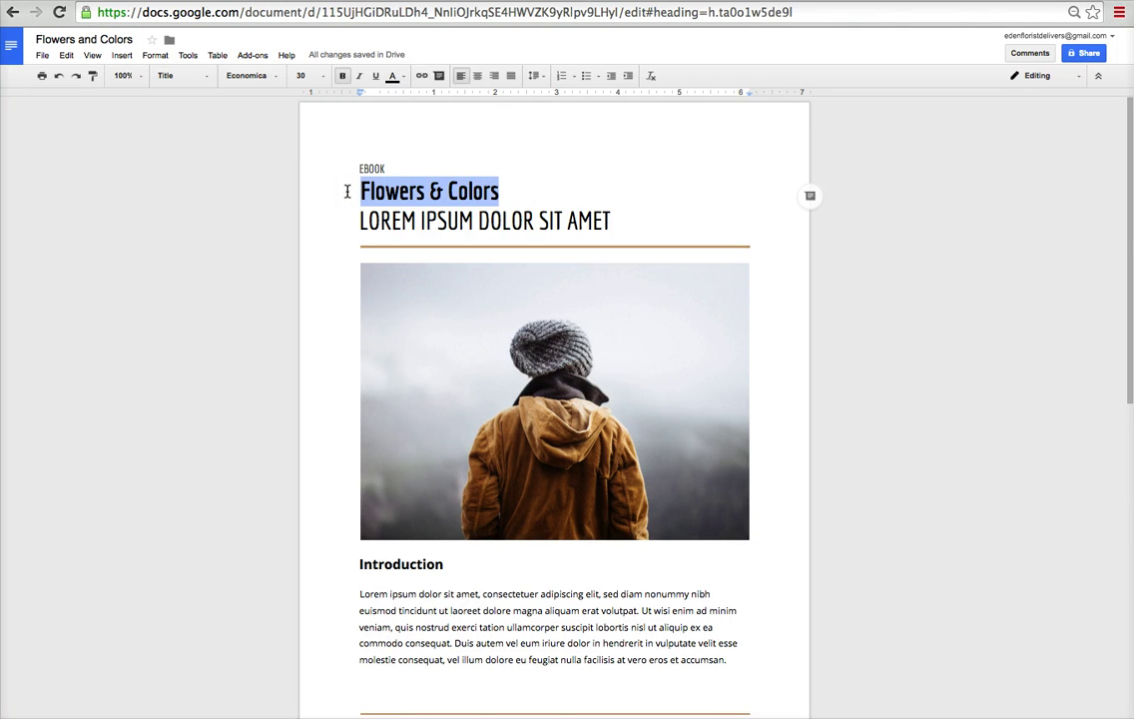
text(FLOWERS AND )
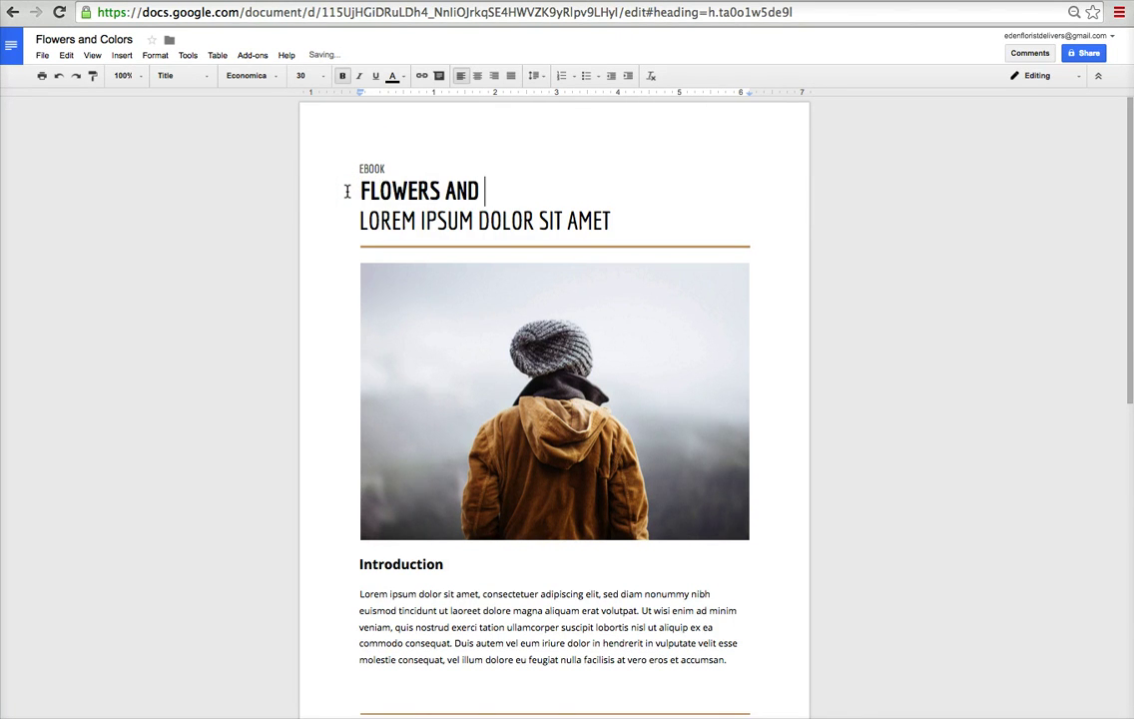
text(COLORS)
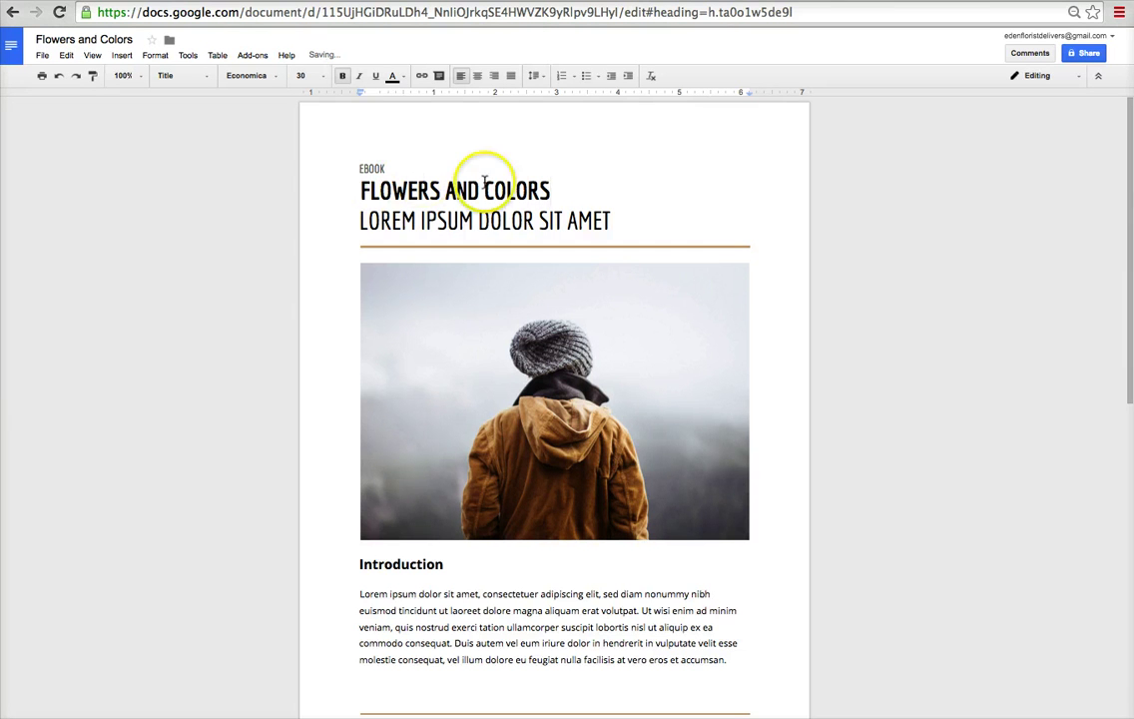
drag(555, 189, 334, 189)
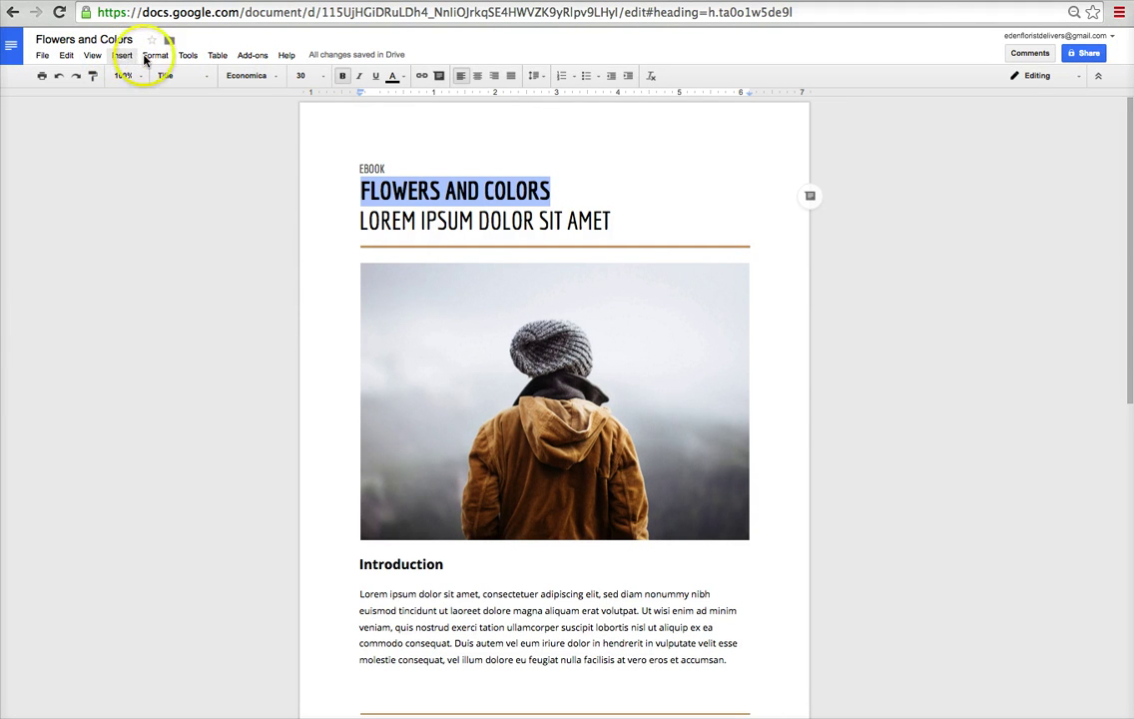
Step: Set the title font to Kaushan Script and try sizes 36 and 48
click(252, 80)
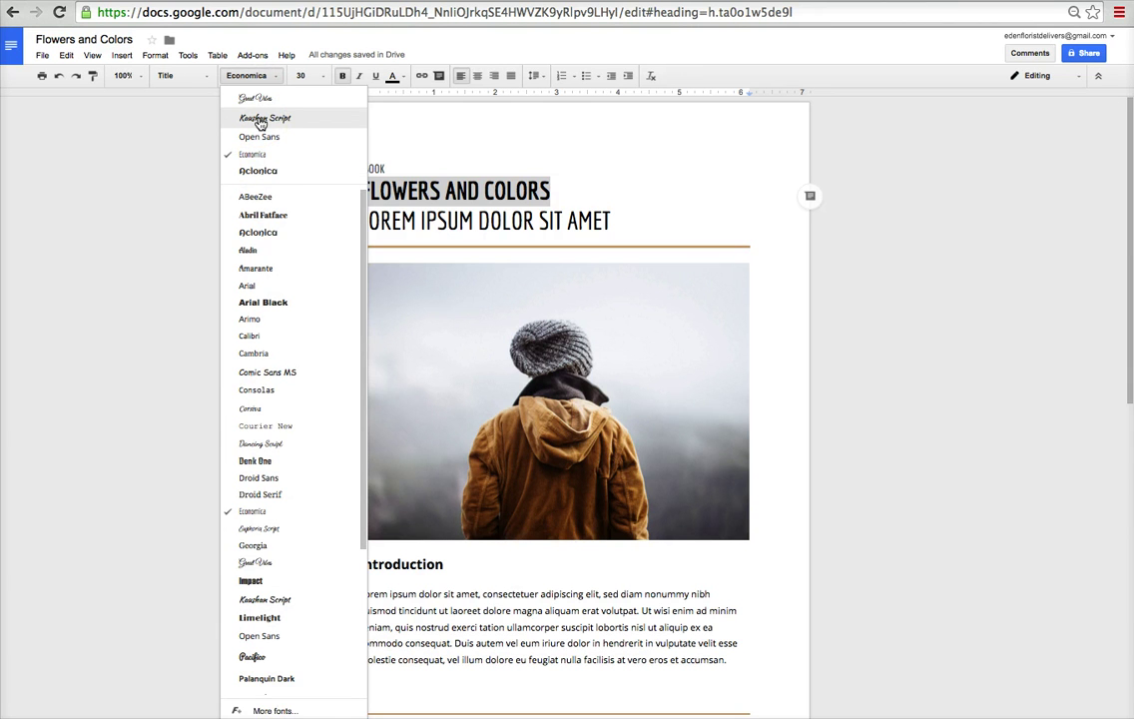
click(260, 119)
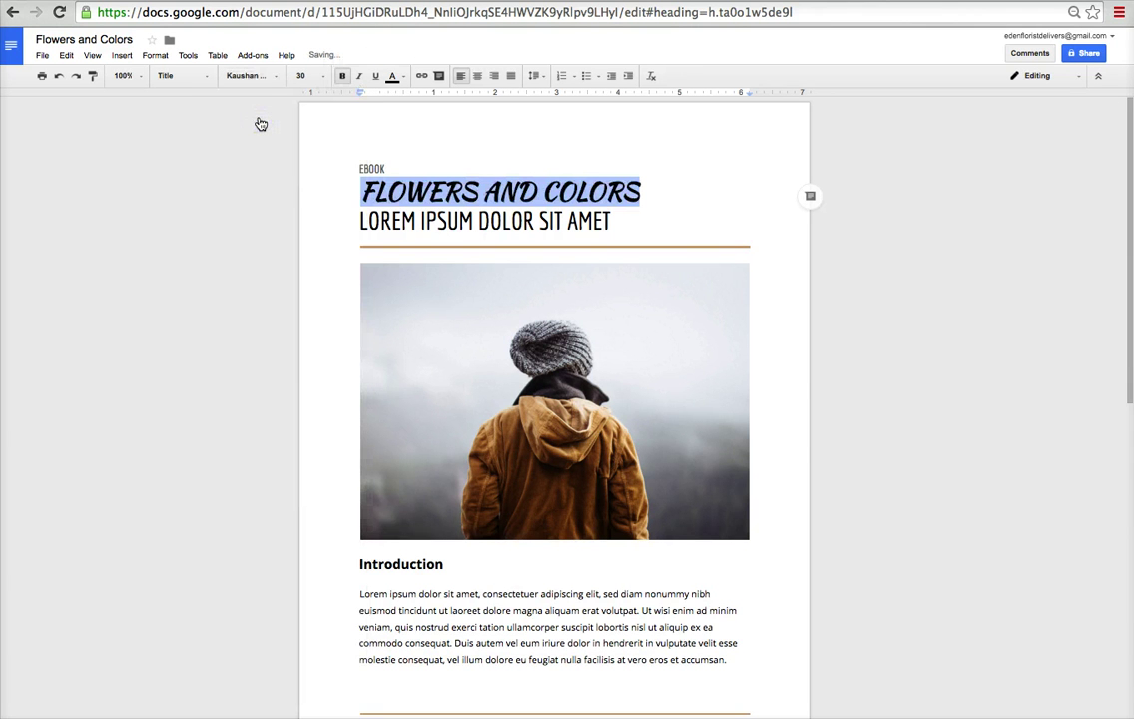
click(307, 75)
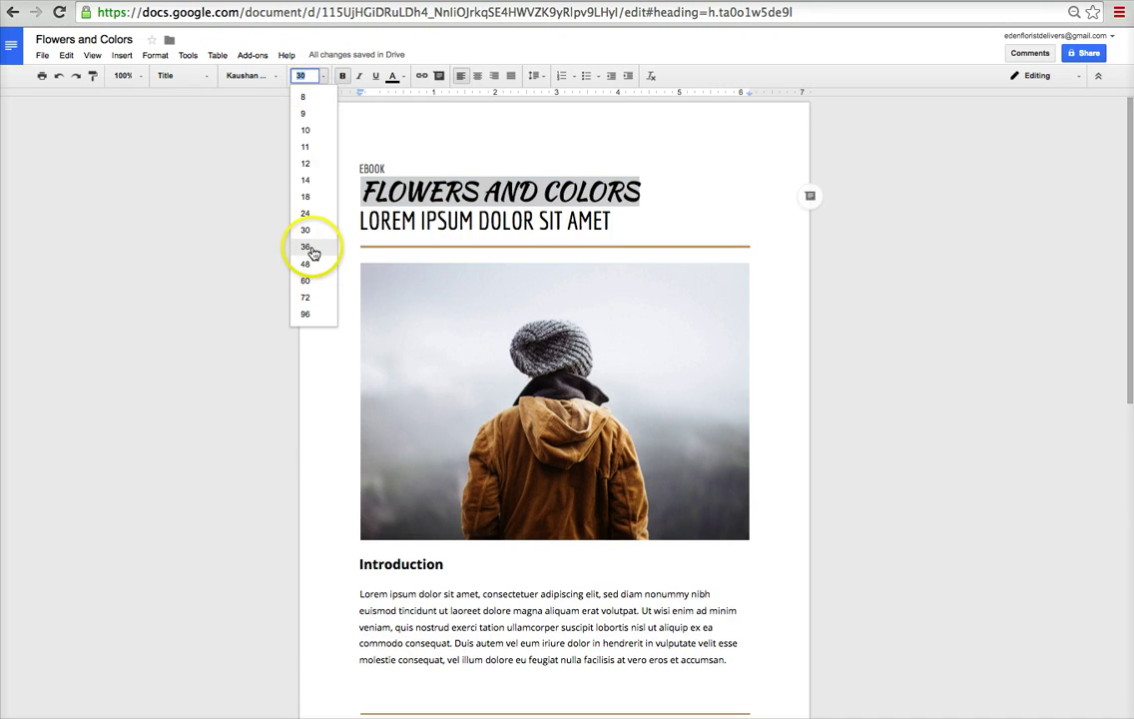
click(306, 248)
click(303, 76)
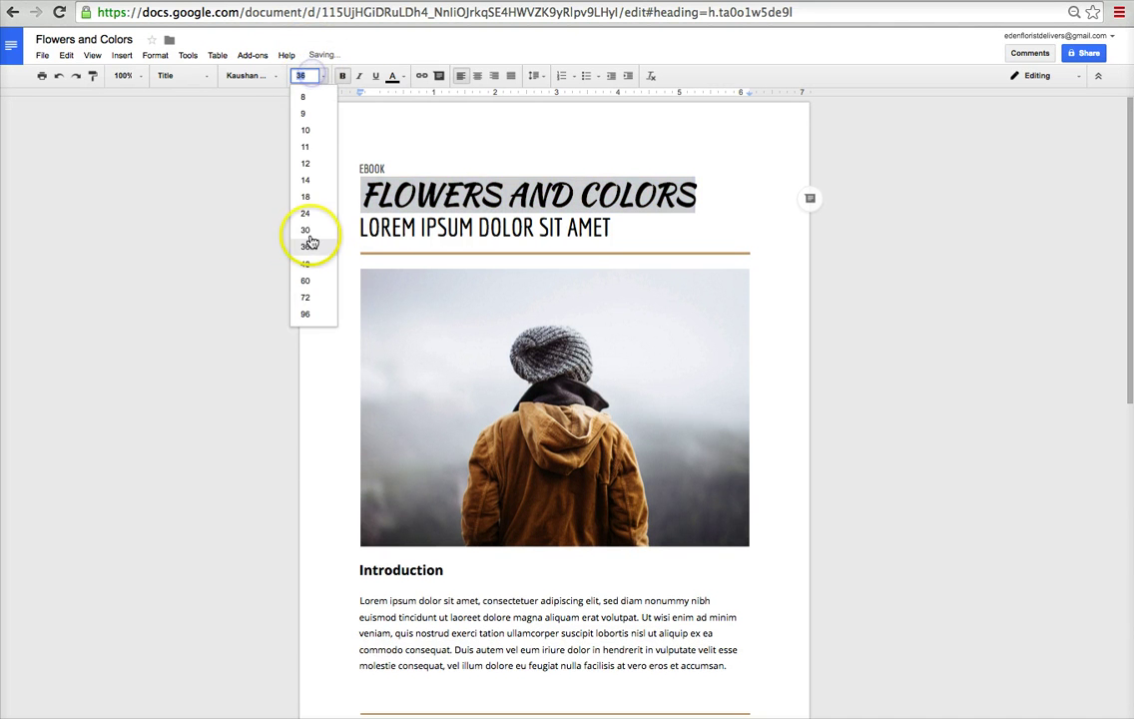
click(309, 266)
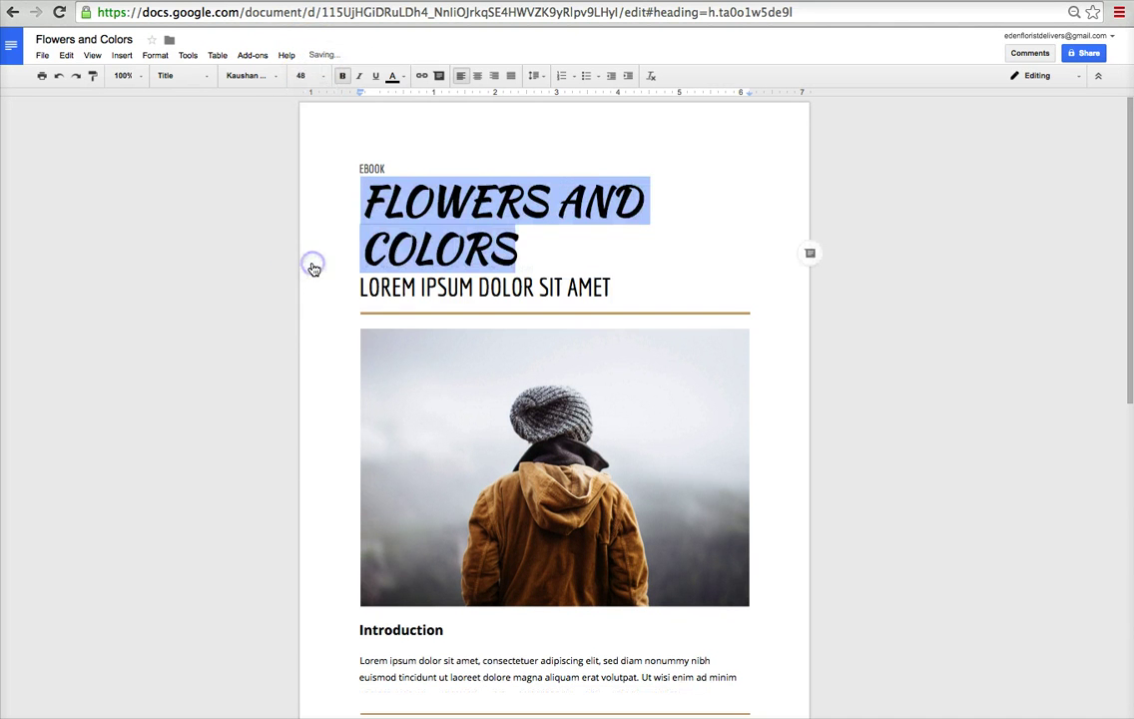
Step: Set a custom title size, 42 and then 40, so it fits on one line
click(302, 75)
text(4)
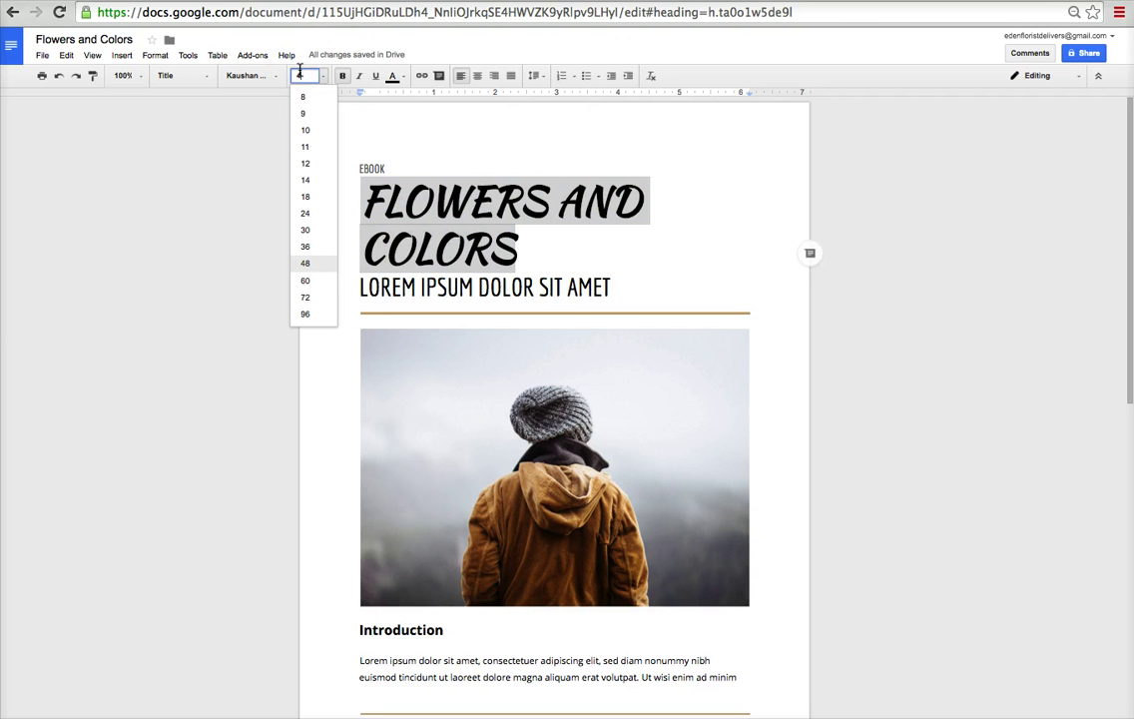
text(2)
key(Return)
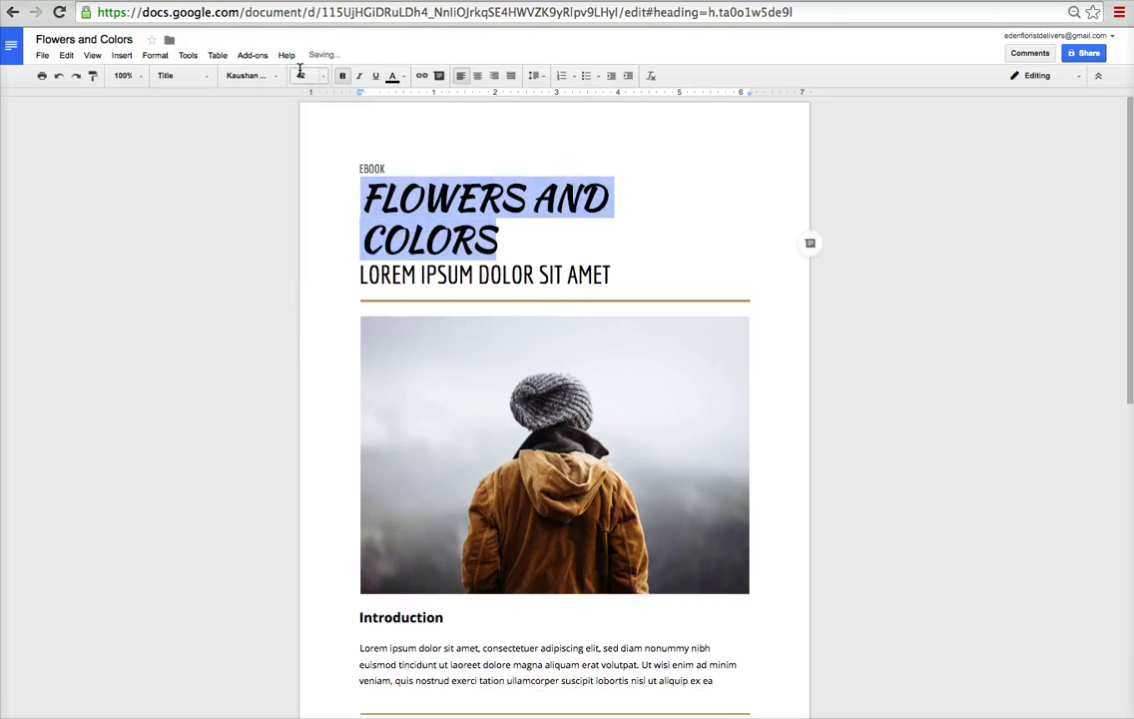
click(309, 76)
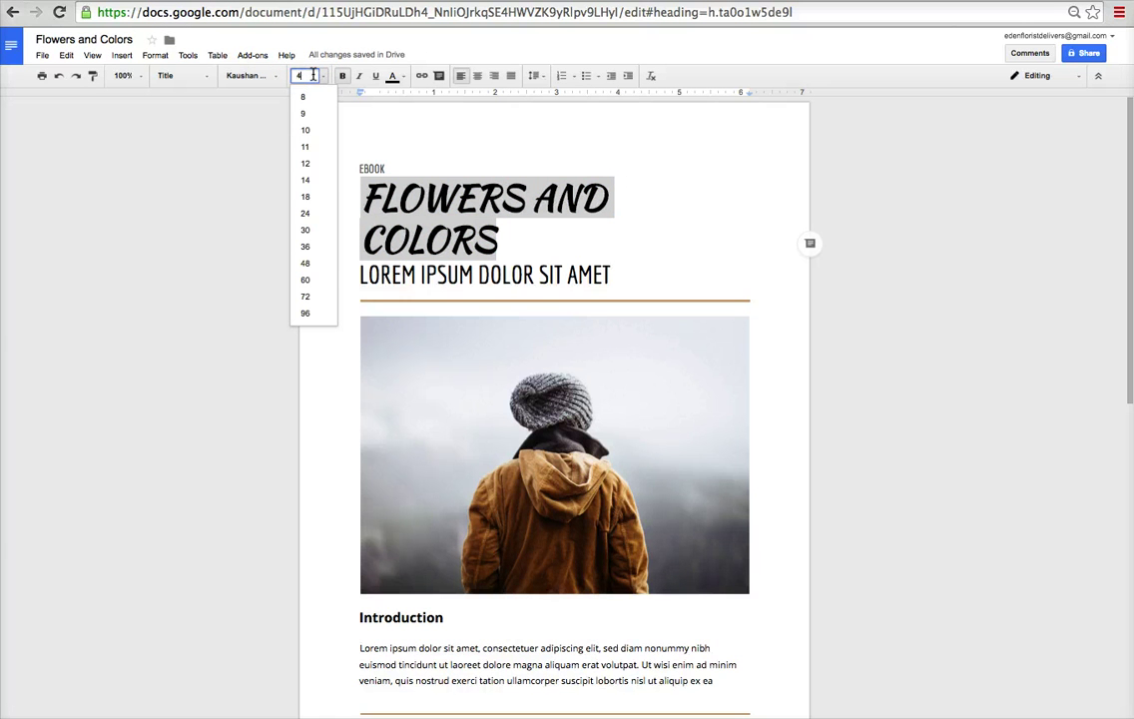
text(0)
key(Return)
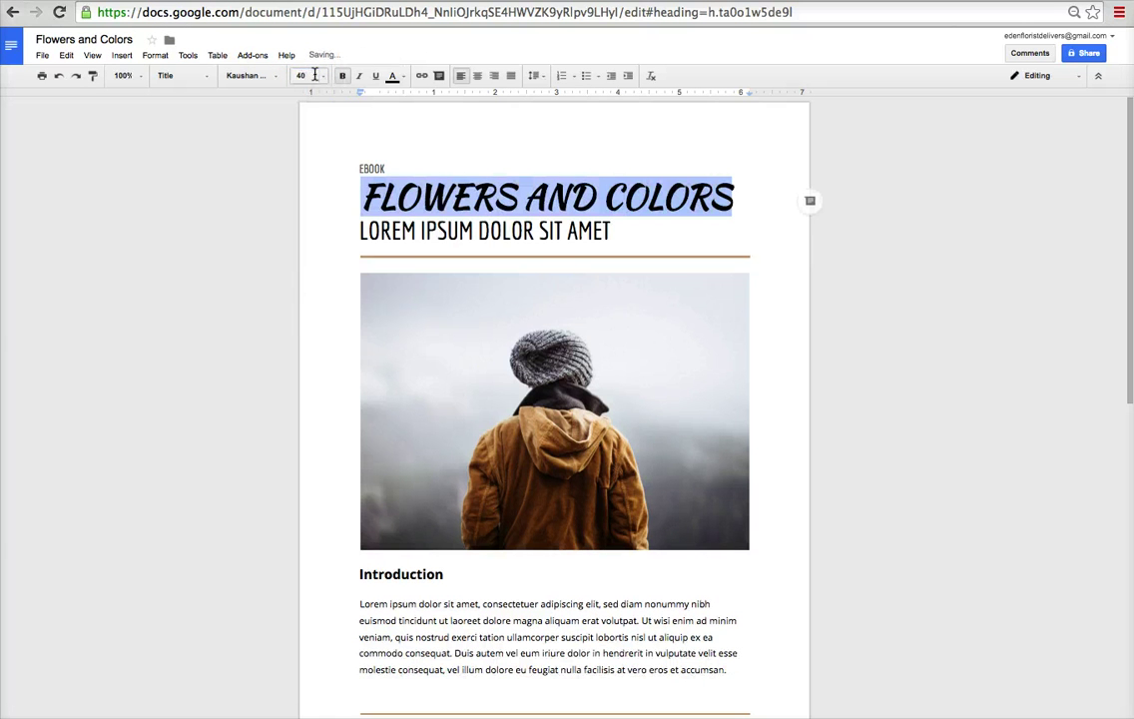
click(369, 188)
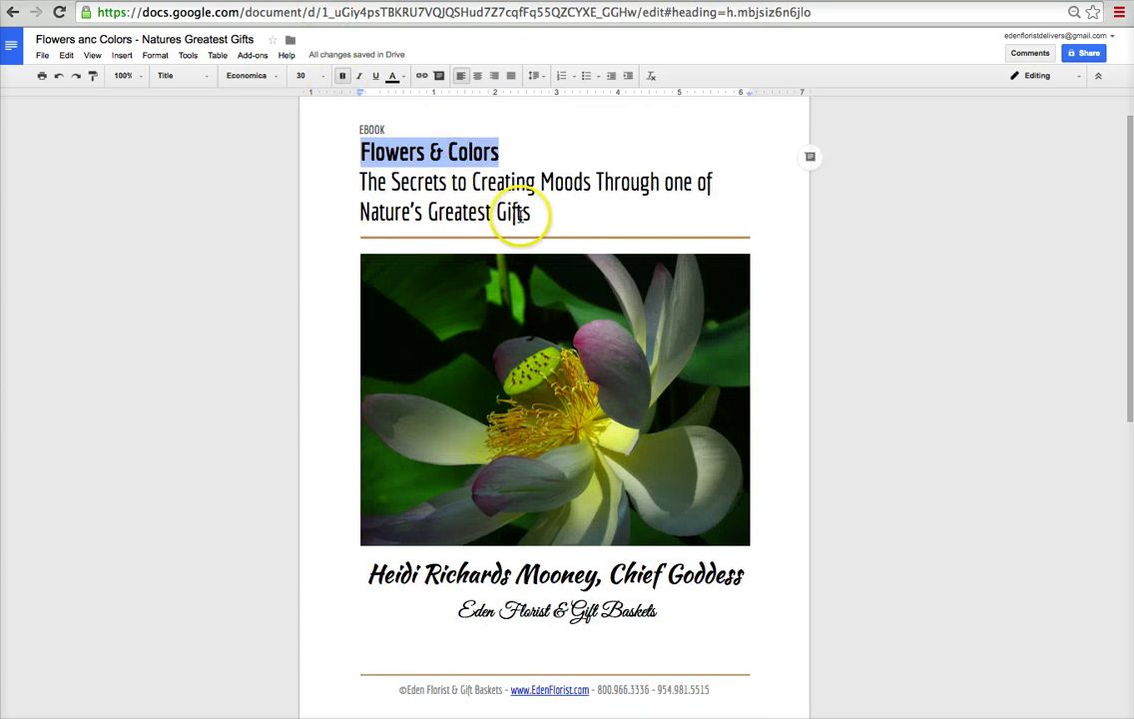
Step: Paste the reference doc's subtitle over the LOREM IPSUM DOLOR SIT AMET placeholder
drag(525, 209, 354, 183)
key(super+c)
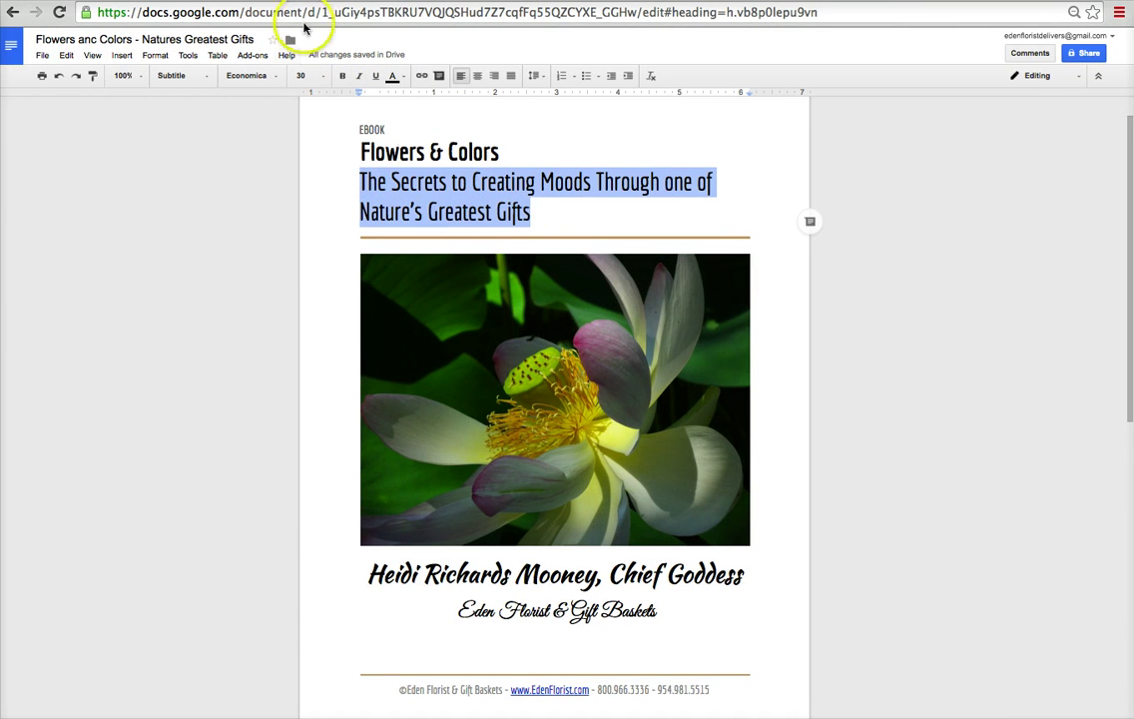
click(610, 231)
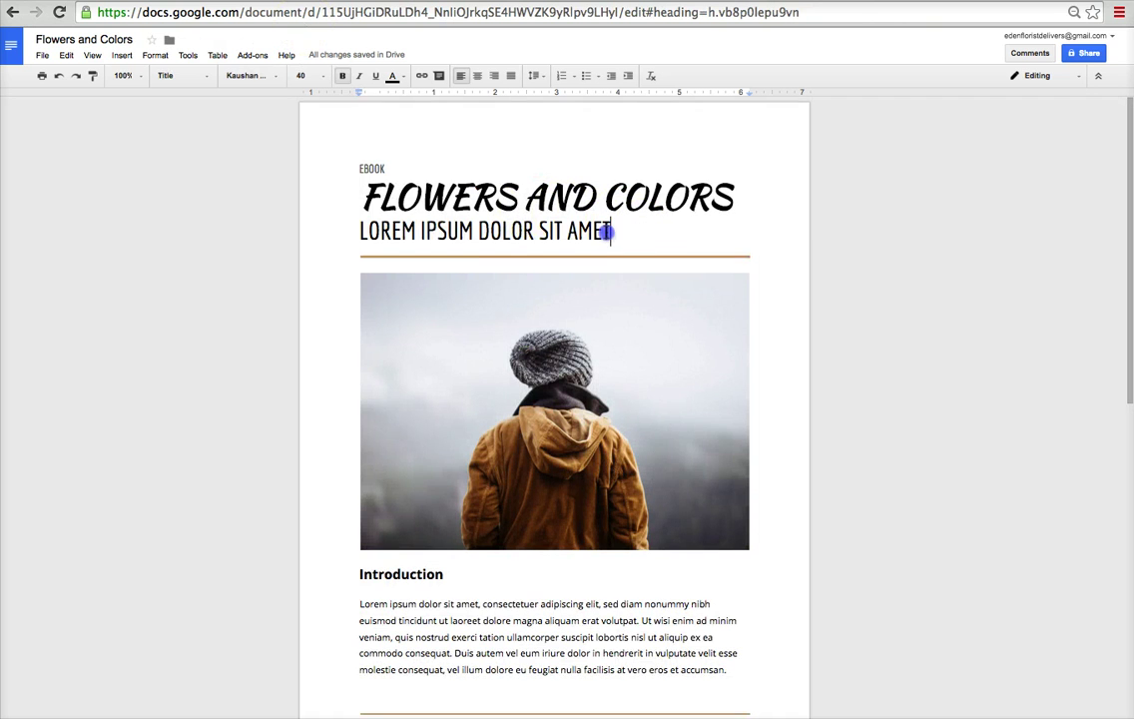
drag(609, 230, 354, 226)
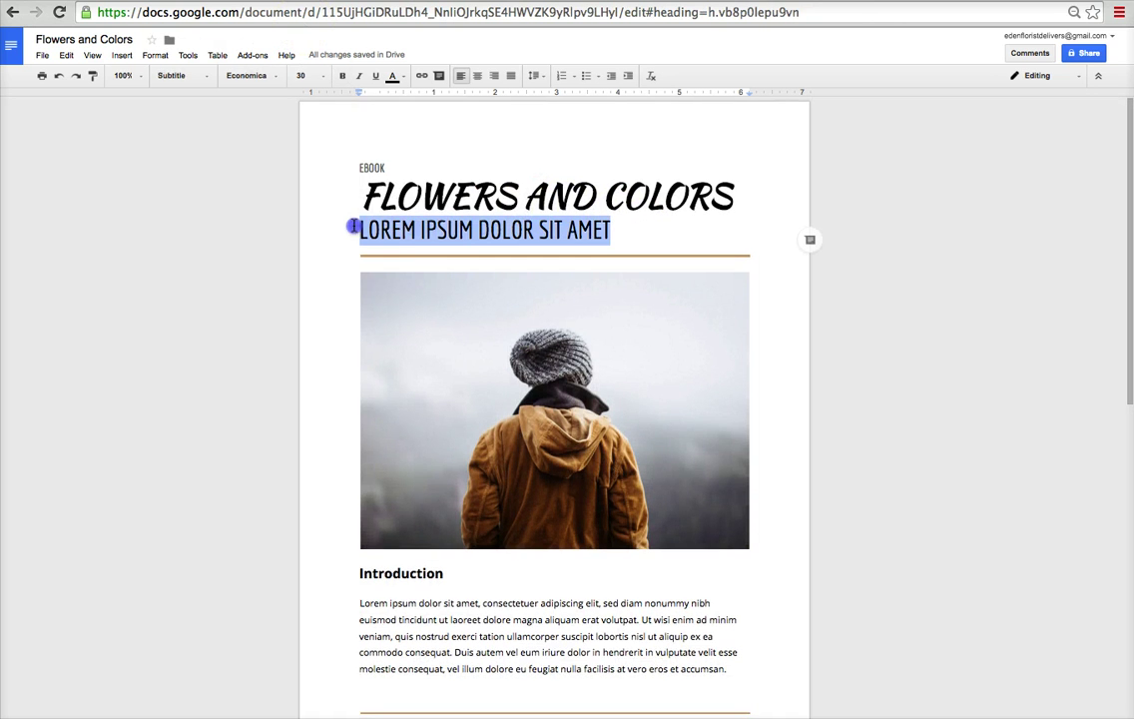
key(super+v)
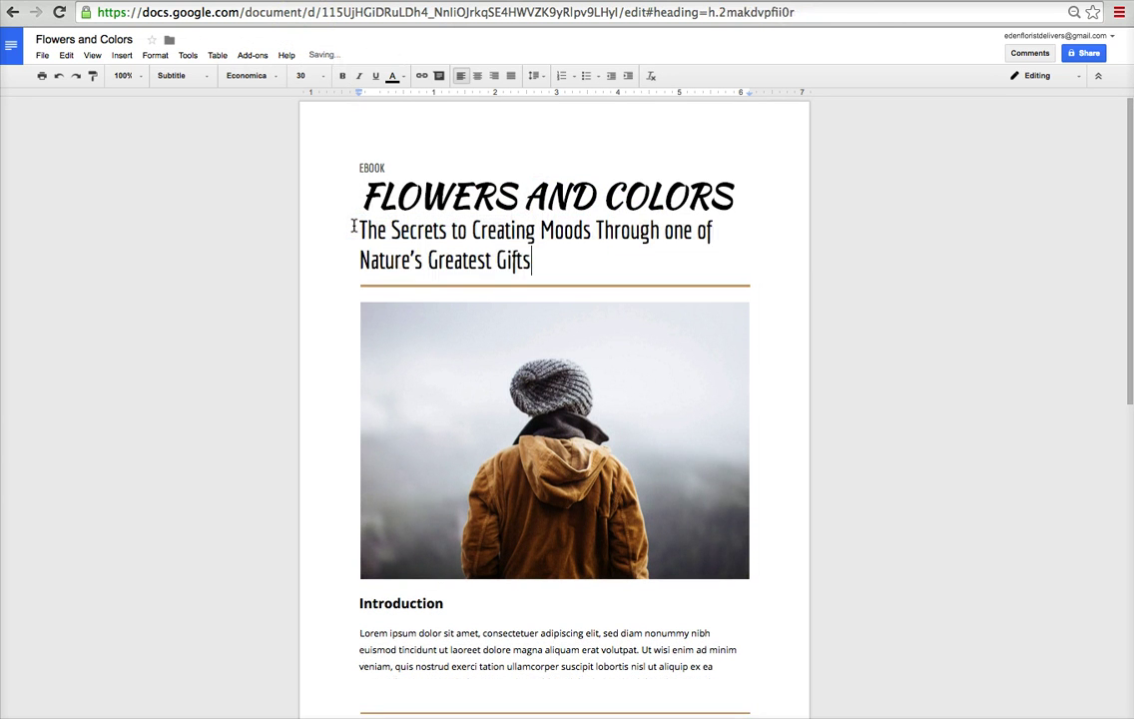
Step: Set the new subtitle to font size 36, leaving it not bold
drag(354, 225, 536, 257)
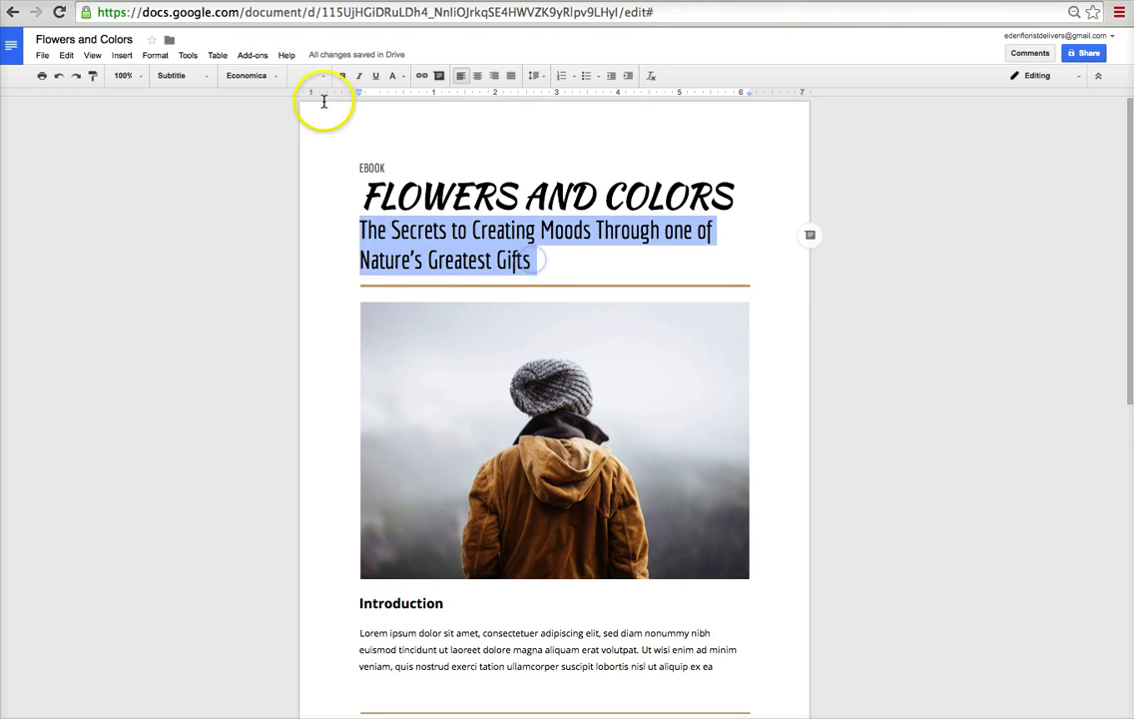
click(302, 76)
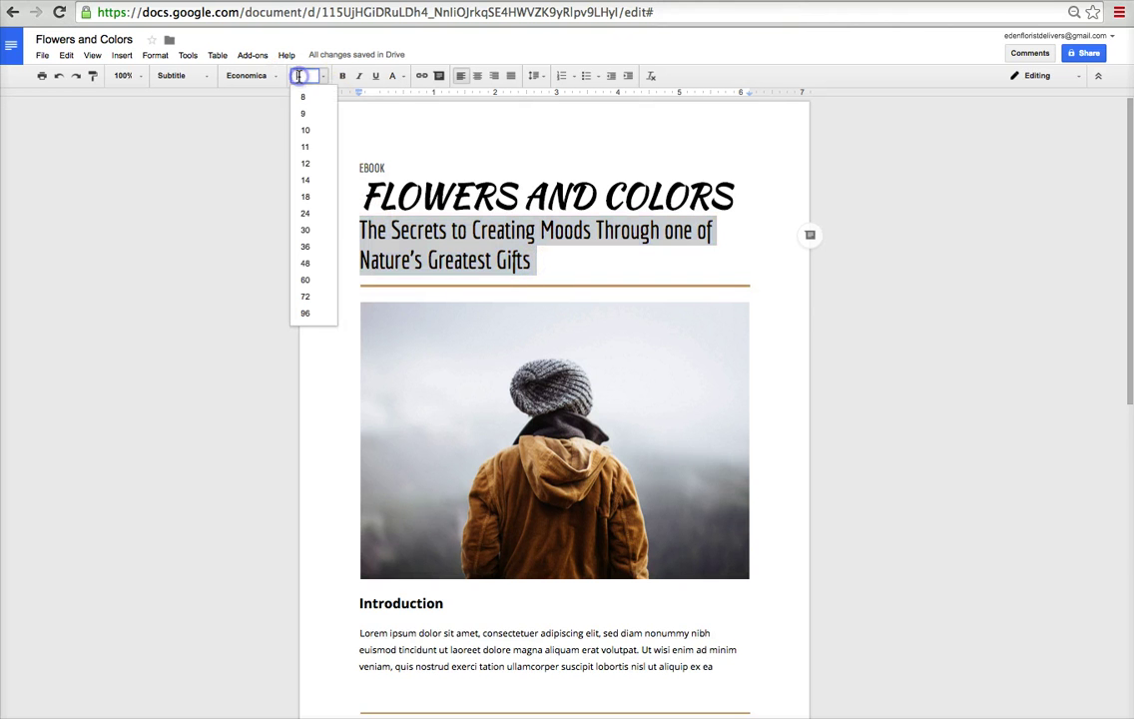
click(312, 246)
click(343, 76)
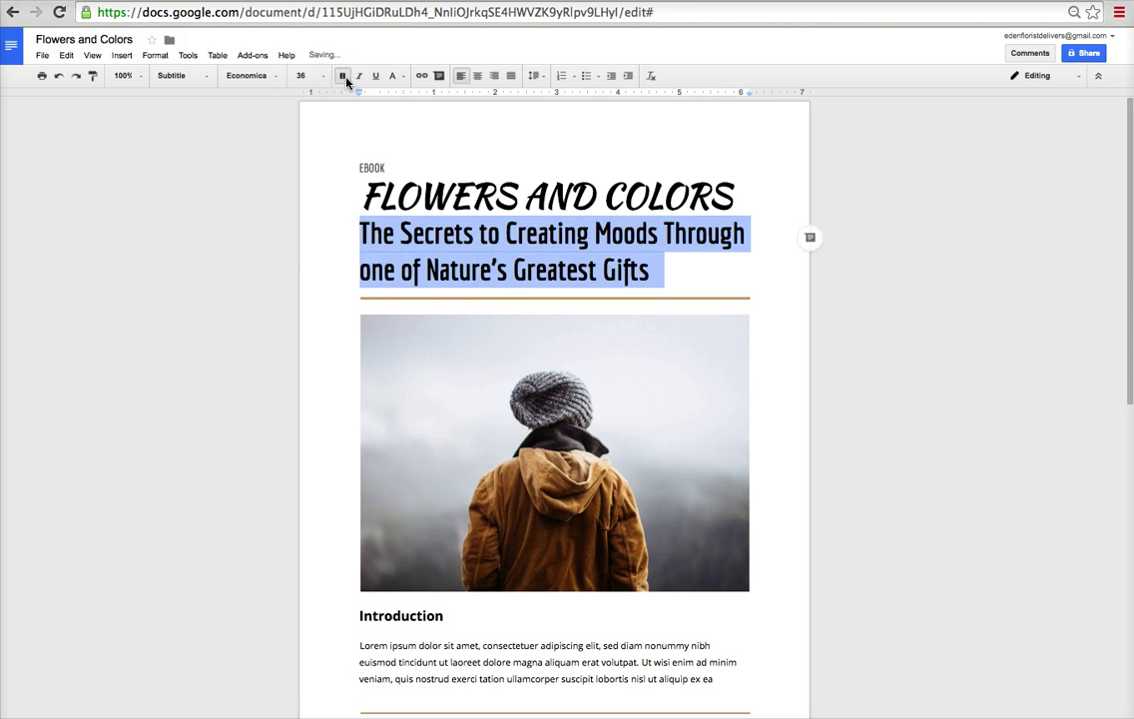
click(343, 77)
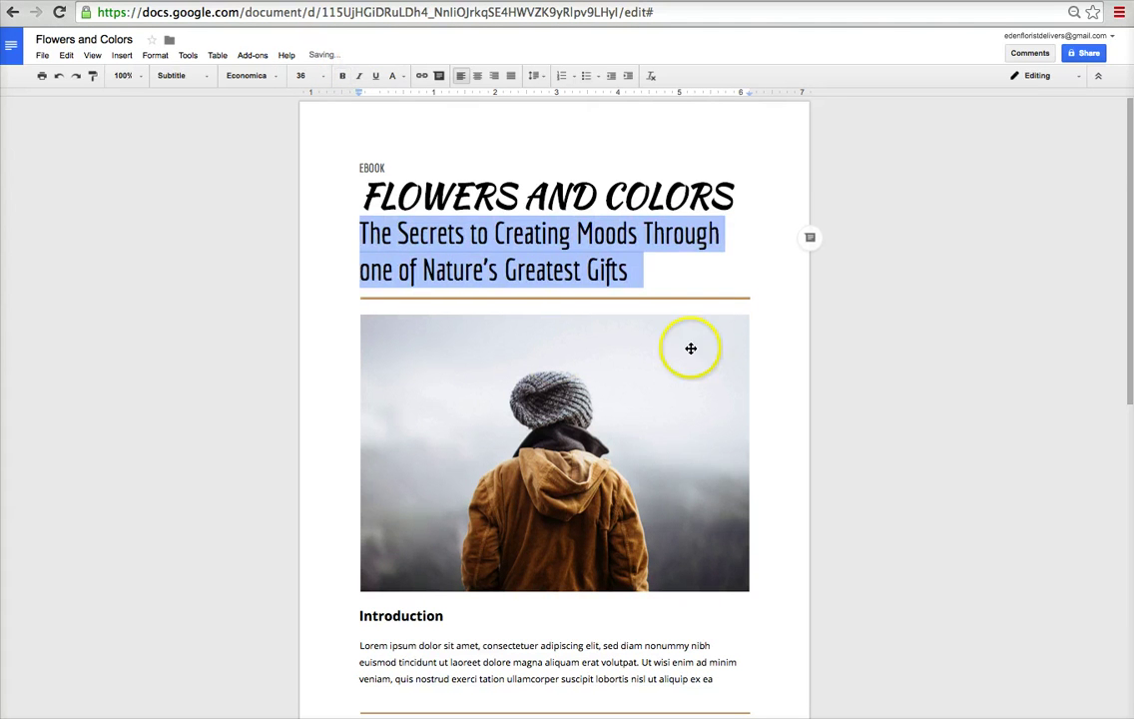
click(758, 319)
scroll(757, 319, down, 3)
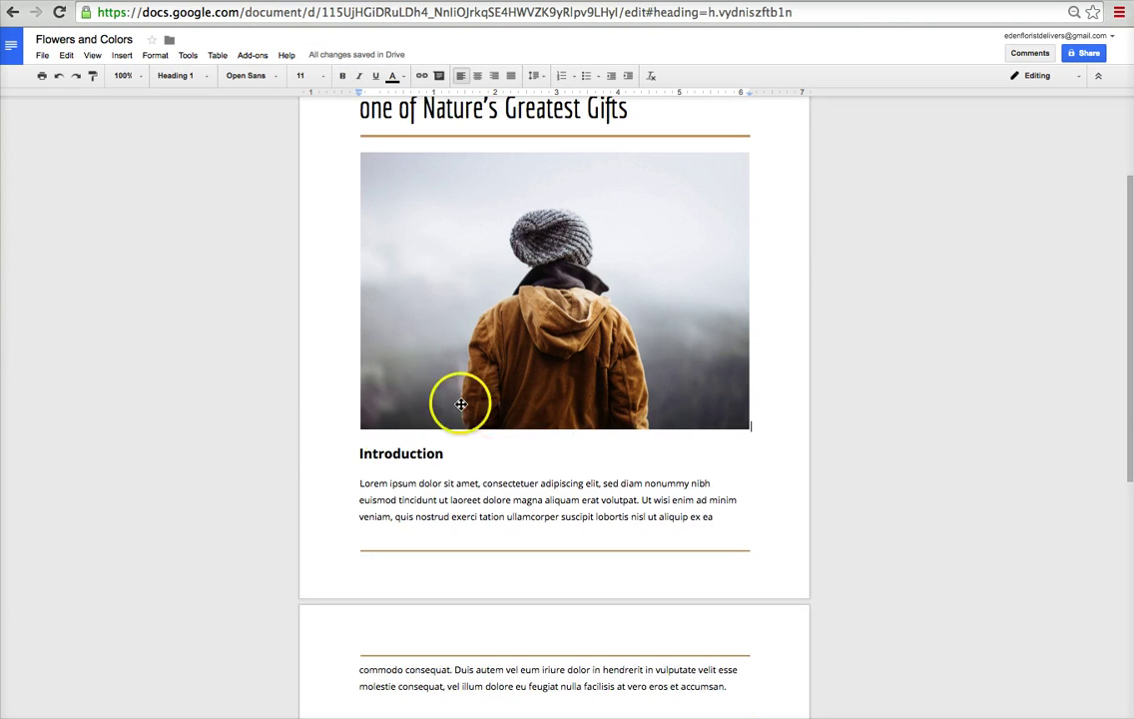
Step: Push the Introduction heading onto the next page
click(358, 453)
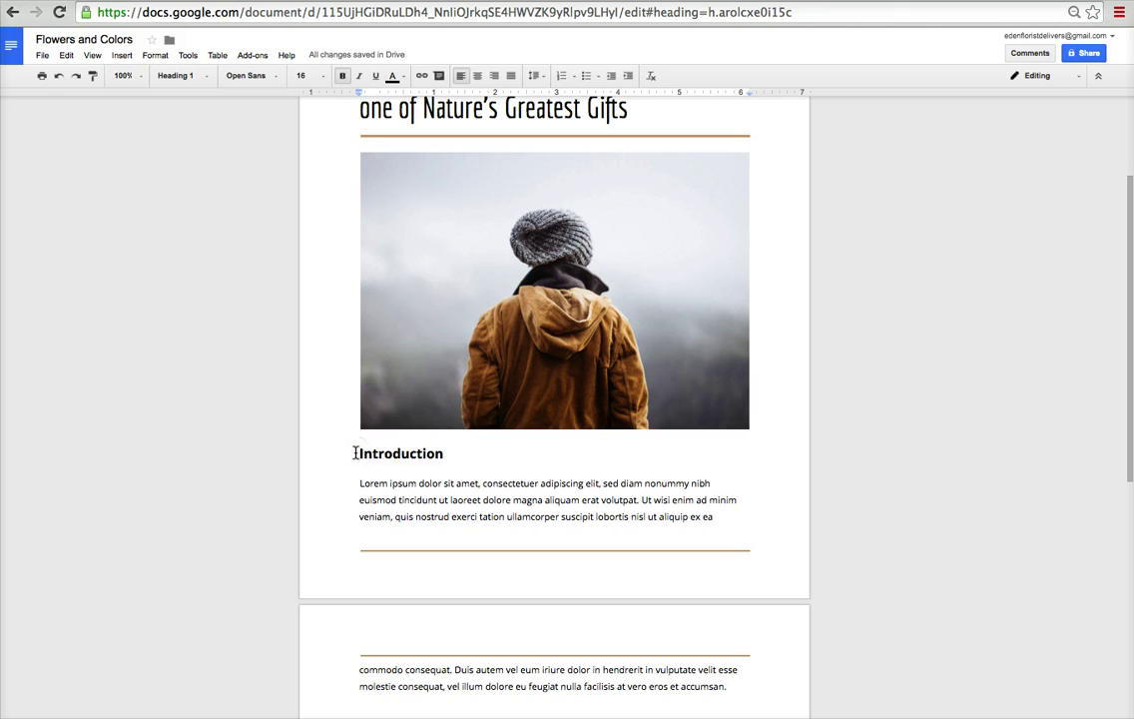
key(Return)
key(Return)
key(Return)
key(Return)
scroll(354, 452, up, 2)
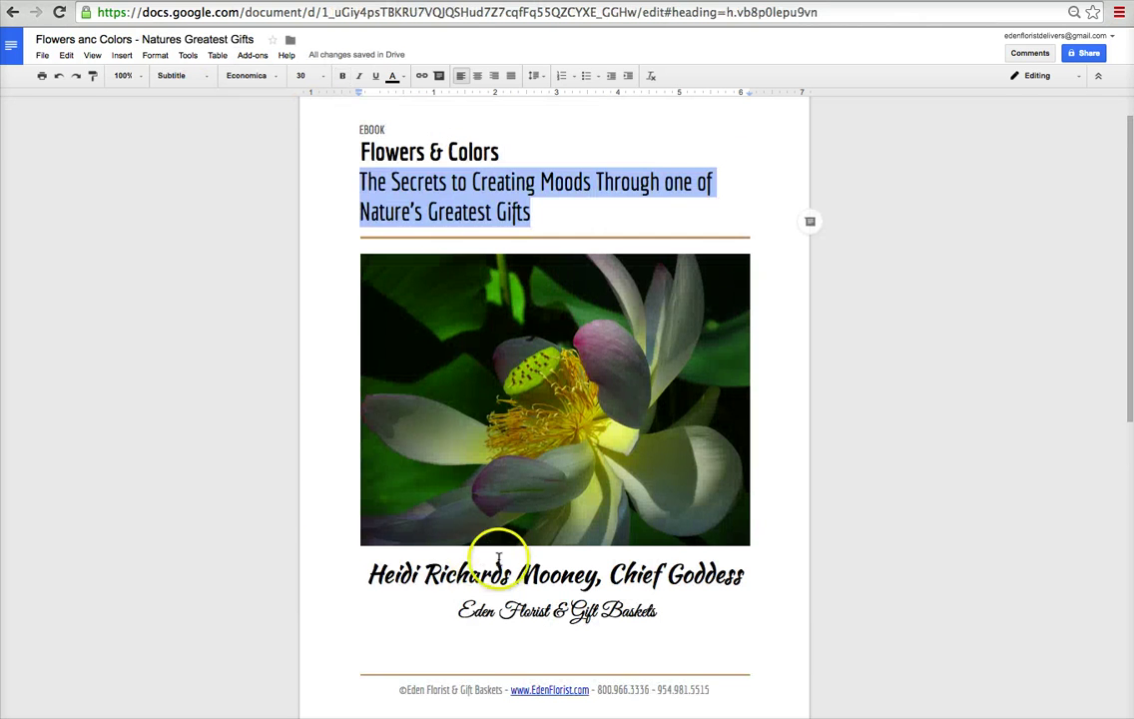
Step: Paste the author line and the Eden Florist & Gift Baskets line beneath the image
drag(365, 574, 745, 588)
key(ctrl+c)
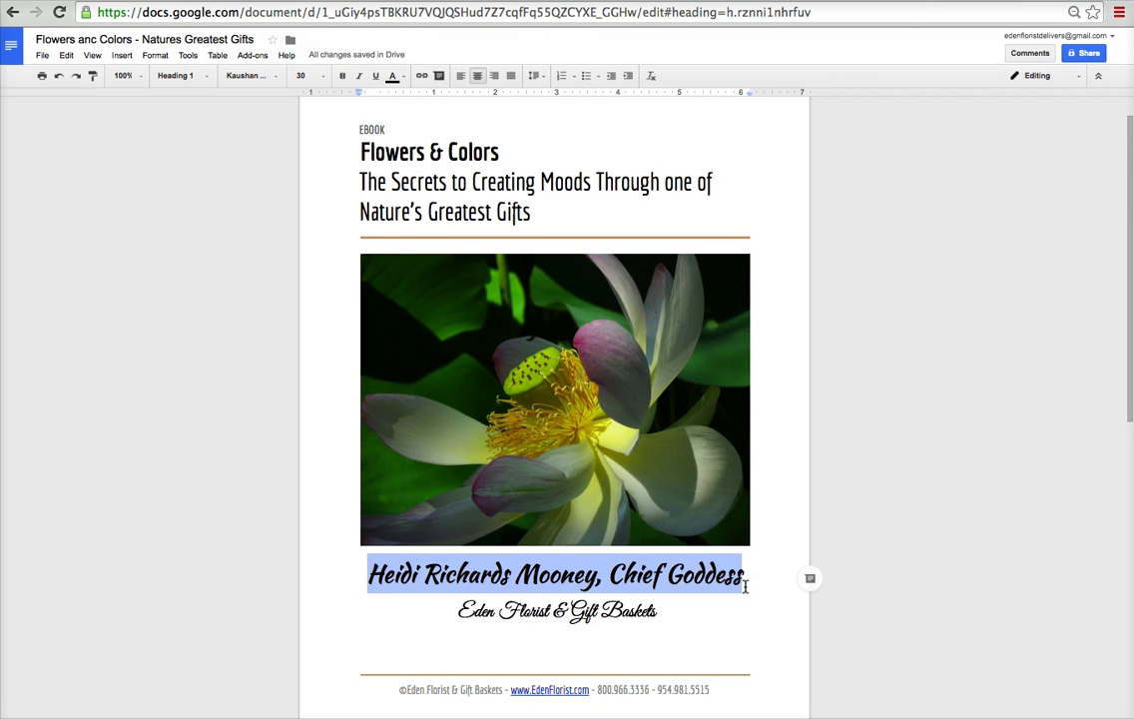
click(459, 558)
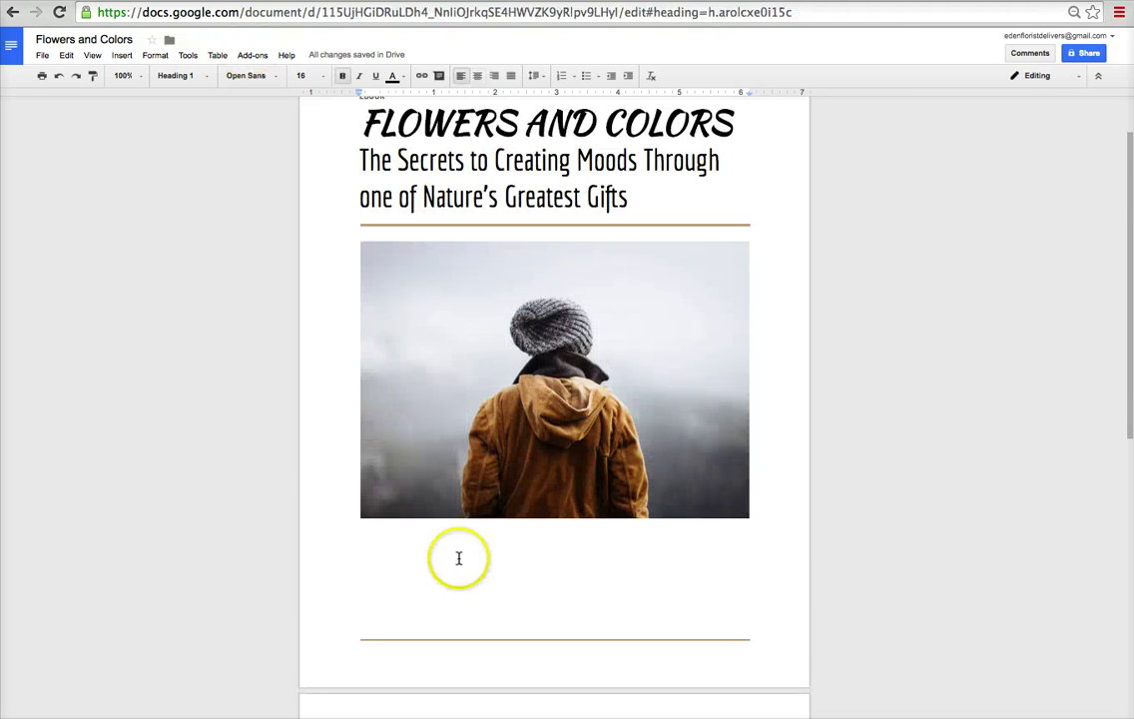
key(ctrl+v)
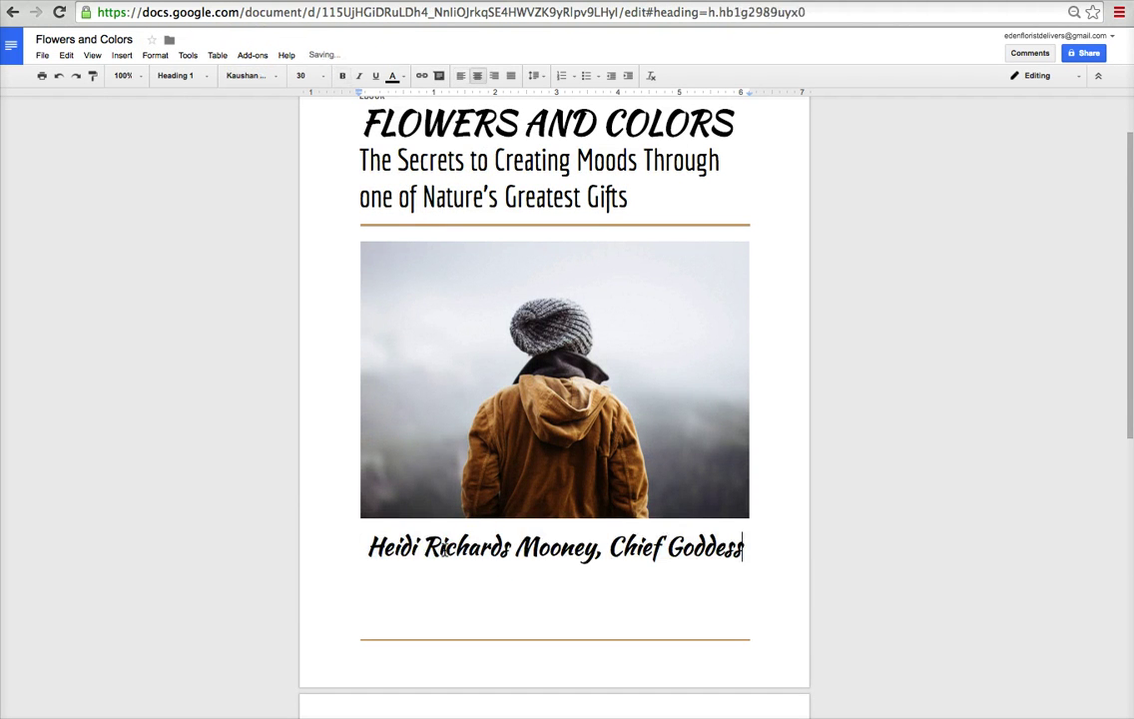
click(272, 72)
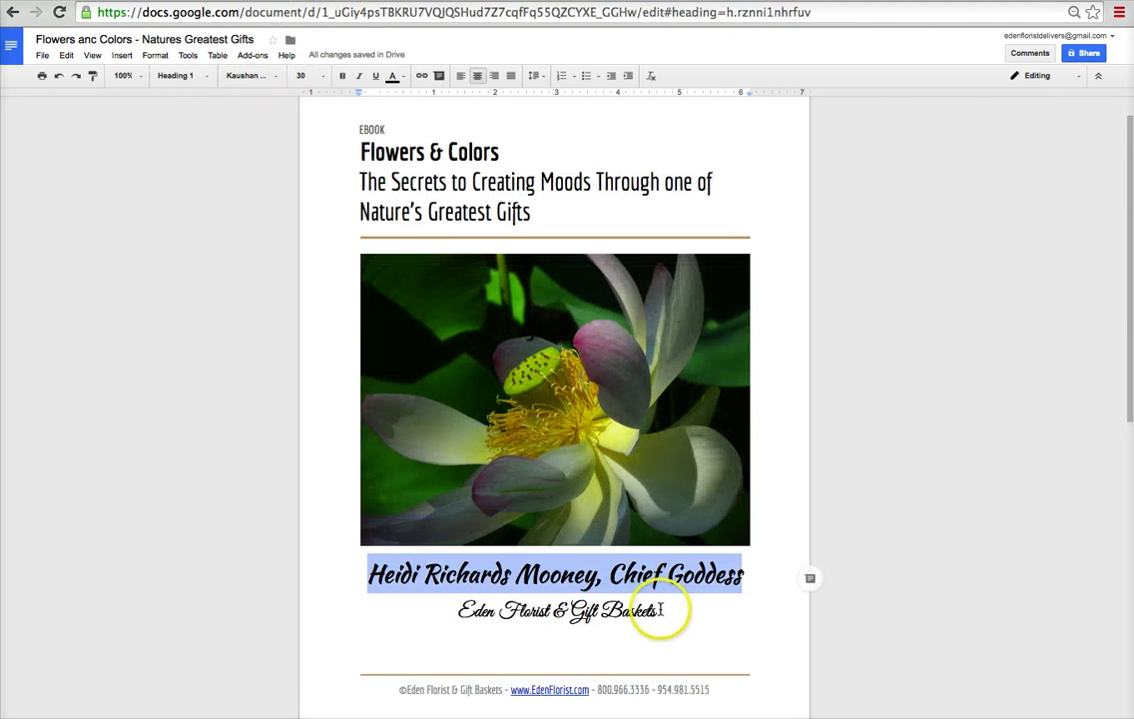
drag(661, 613, 452, 613)
key(ctrl+c)
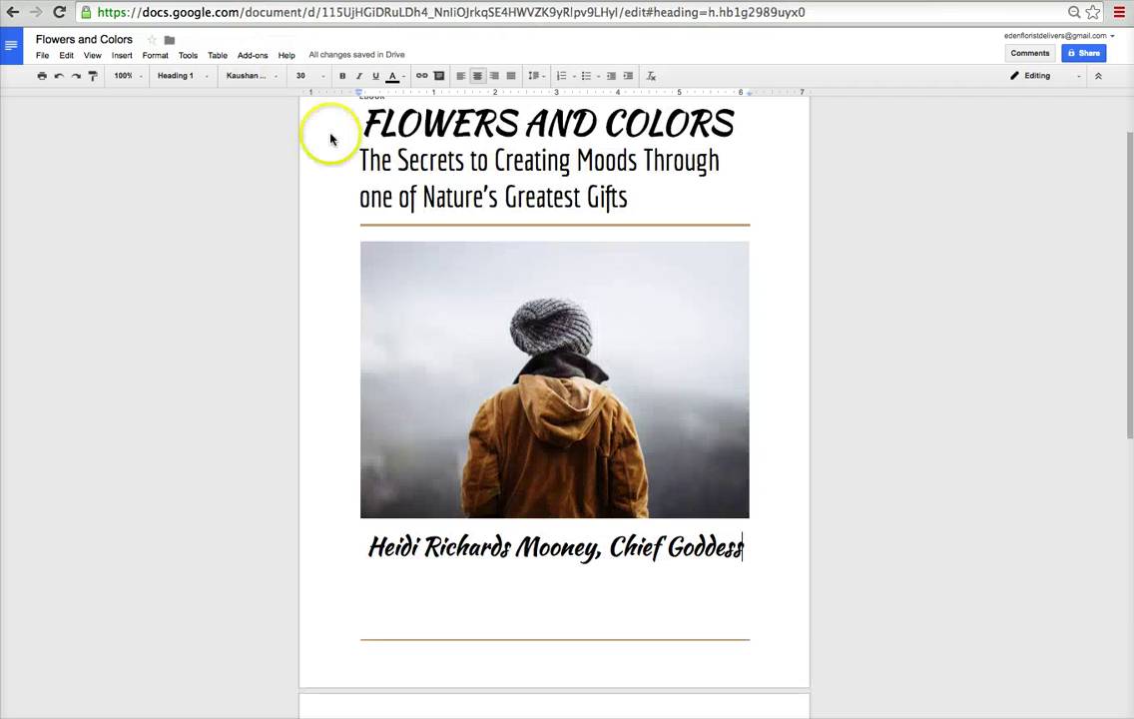
key(Return)
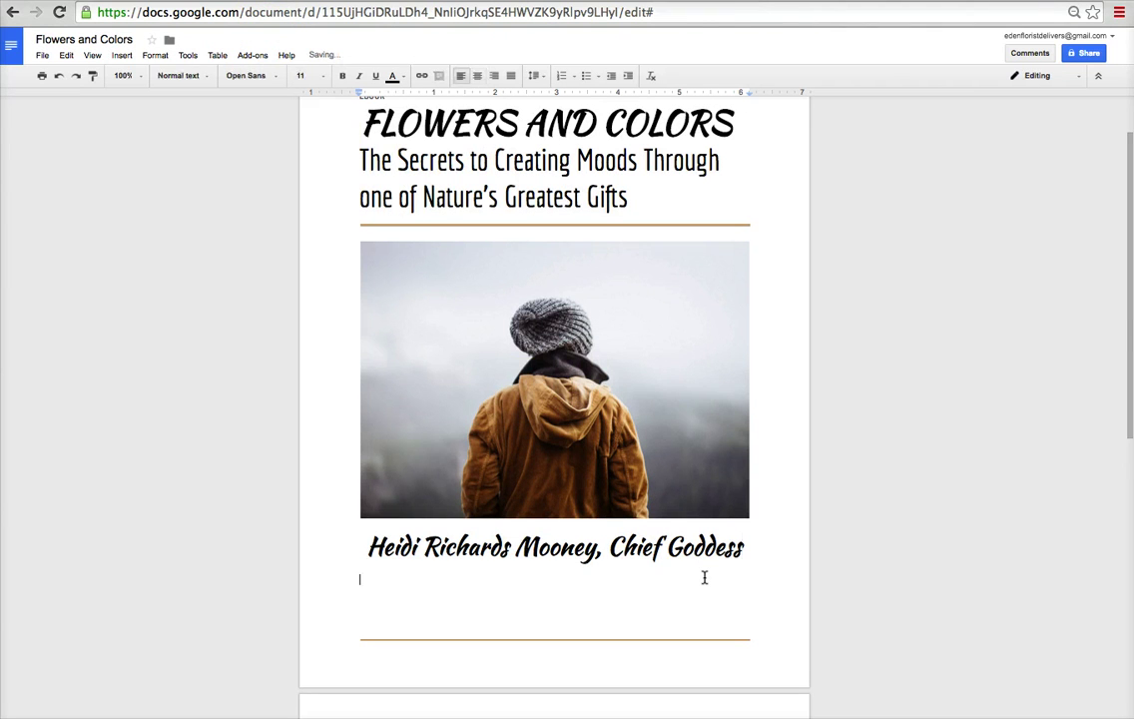
key(ctrl+v)
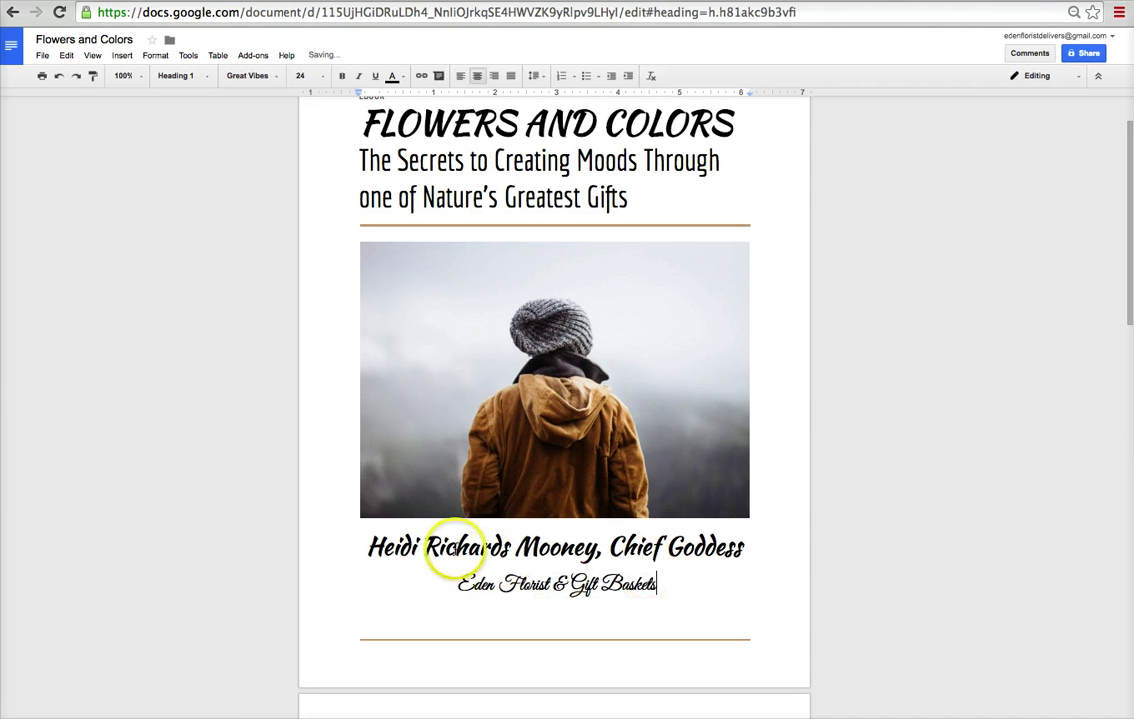
drag(355, 542, 671, 587)
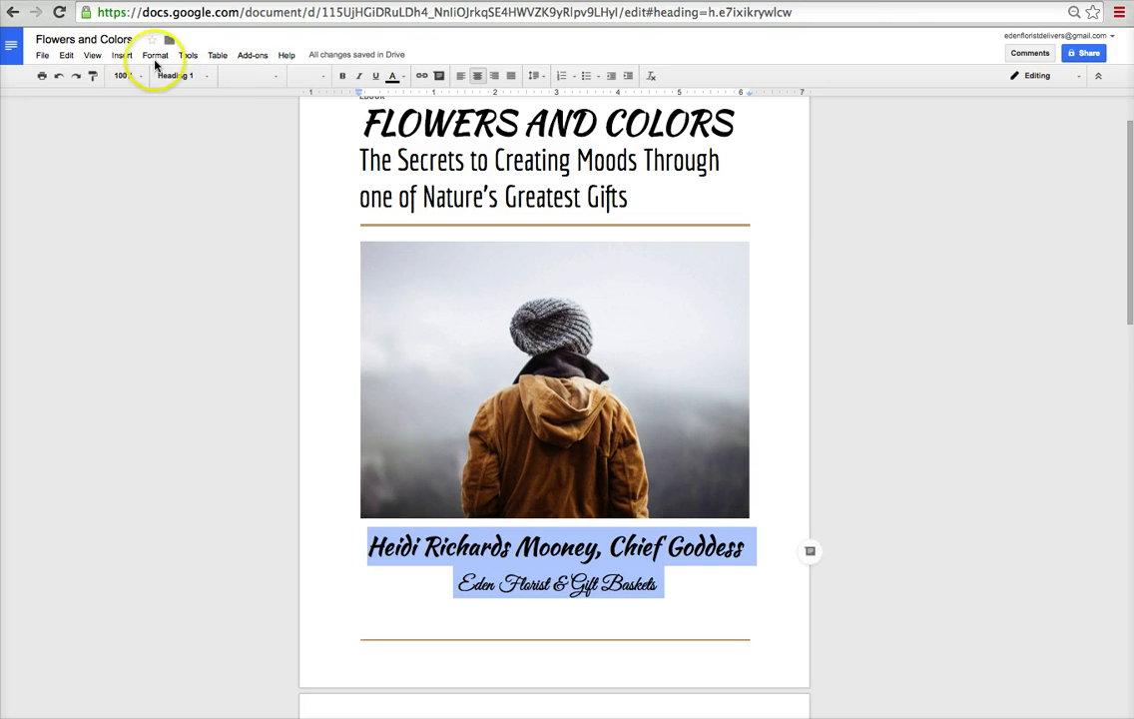
Step: Change the author and Eden Florist lines' spacing to 1.5, then back to 1.15
click(155, 55)
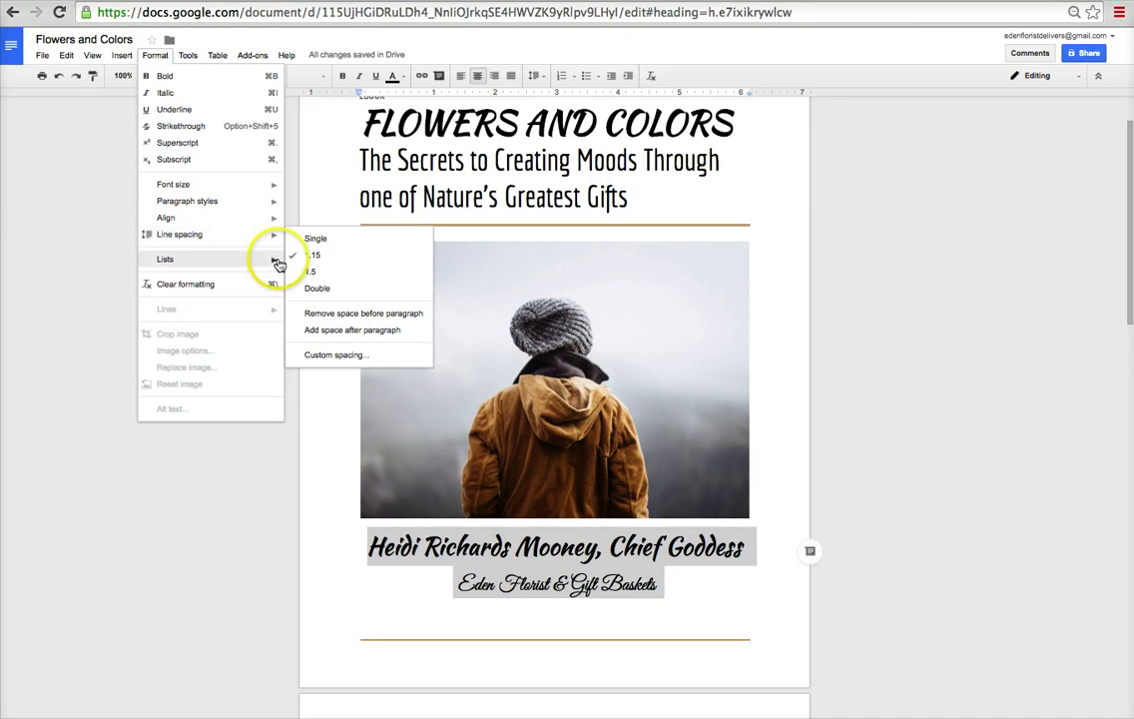
mouse_move(207, 247)
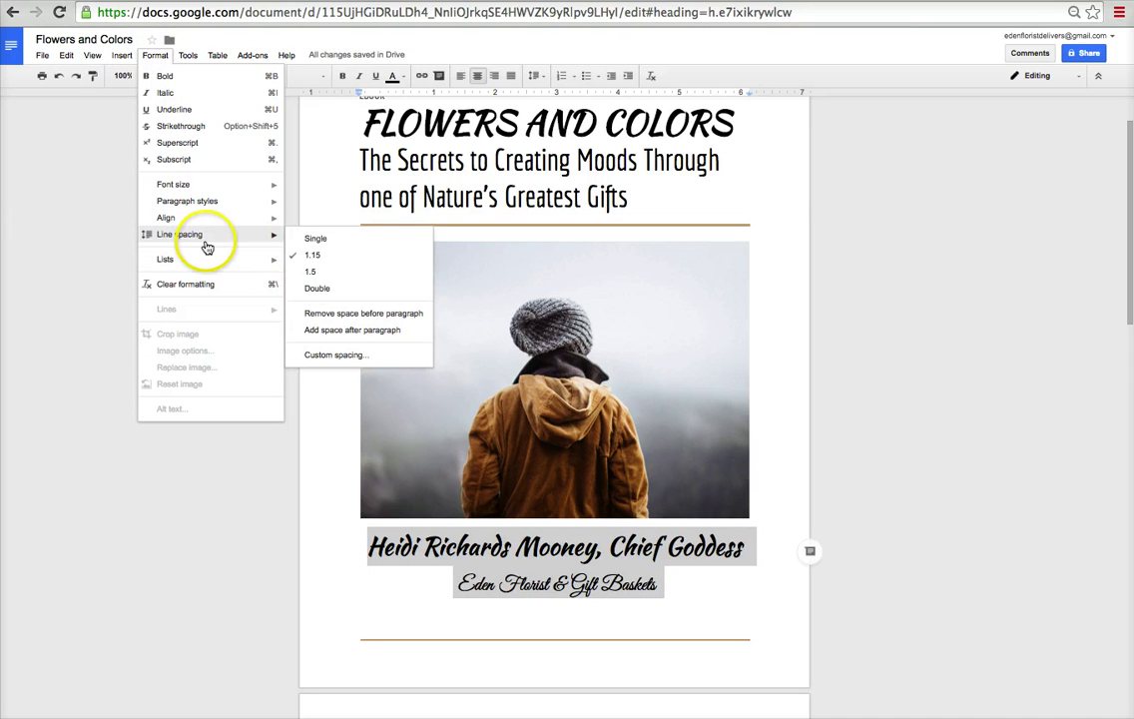
click(308, 271)
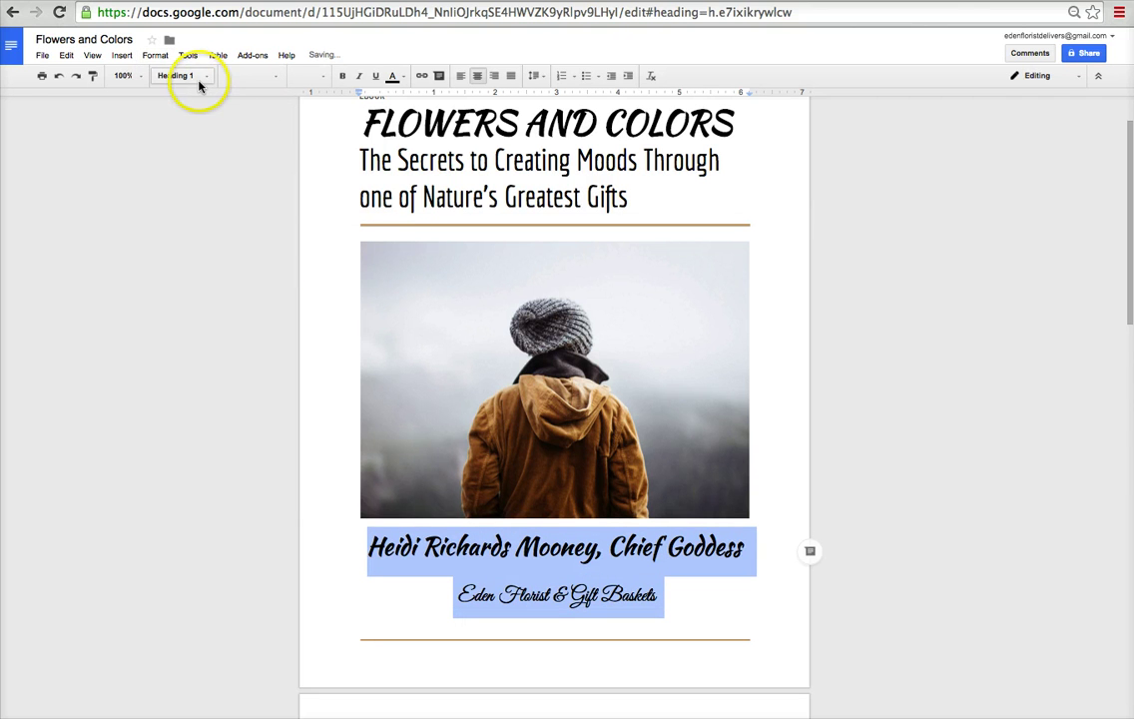
click(166, 56)
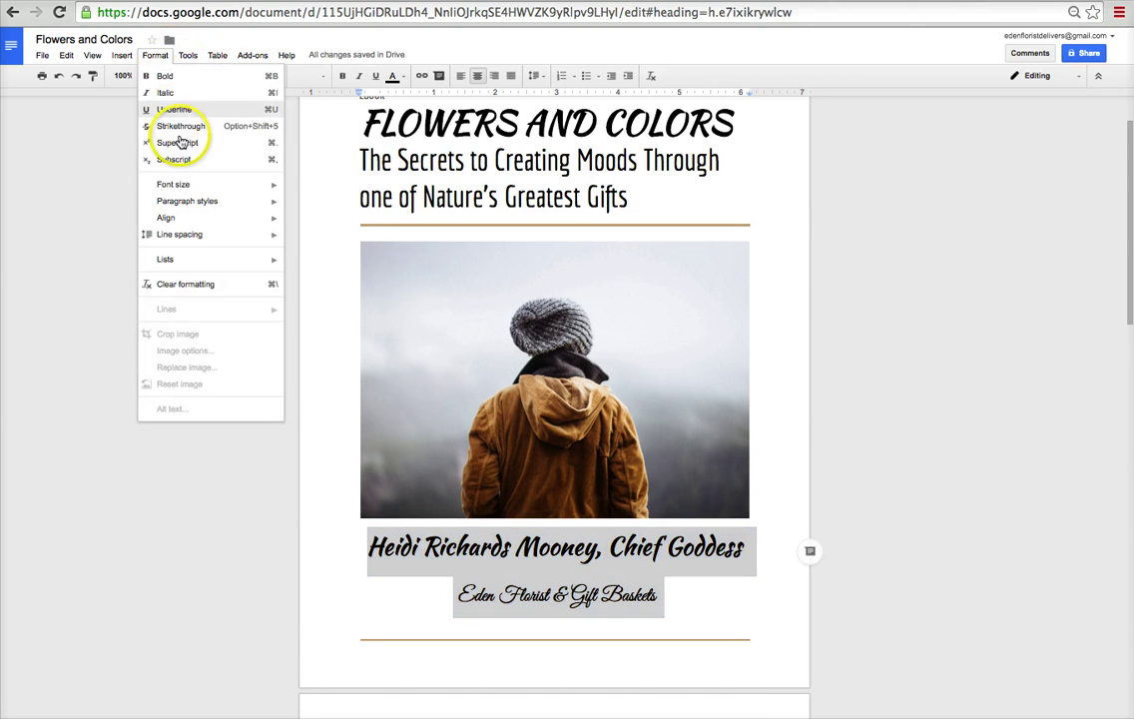
click(188, 262)
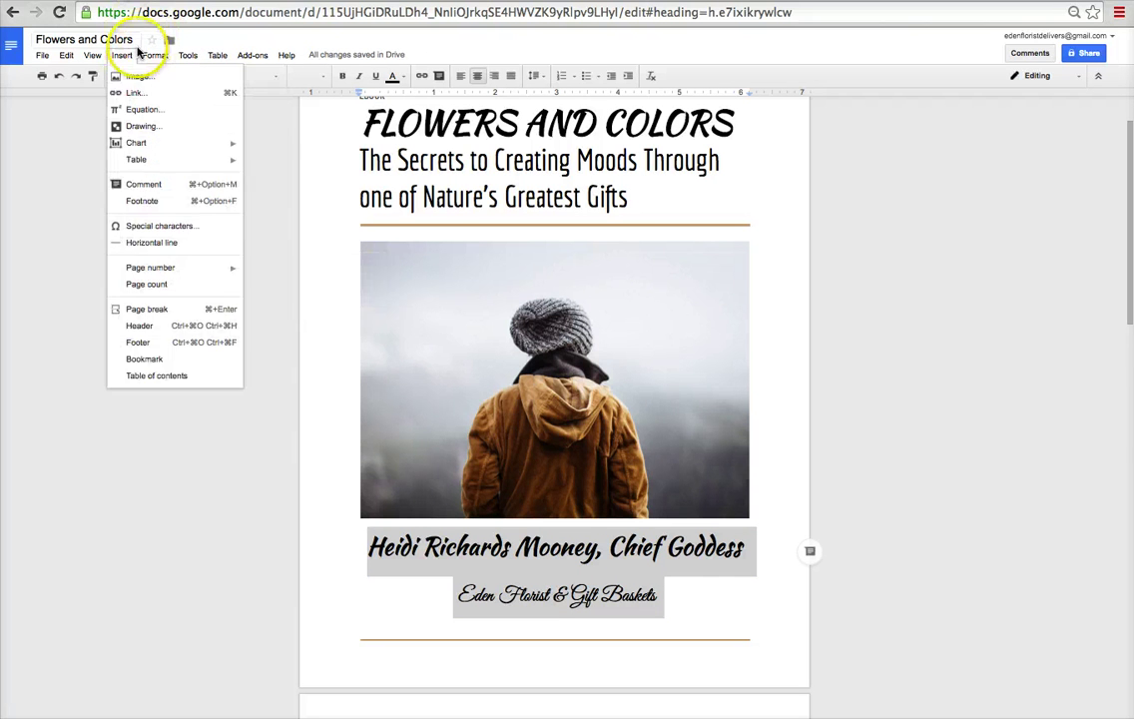
mouse_move(185, 234)
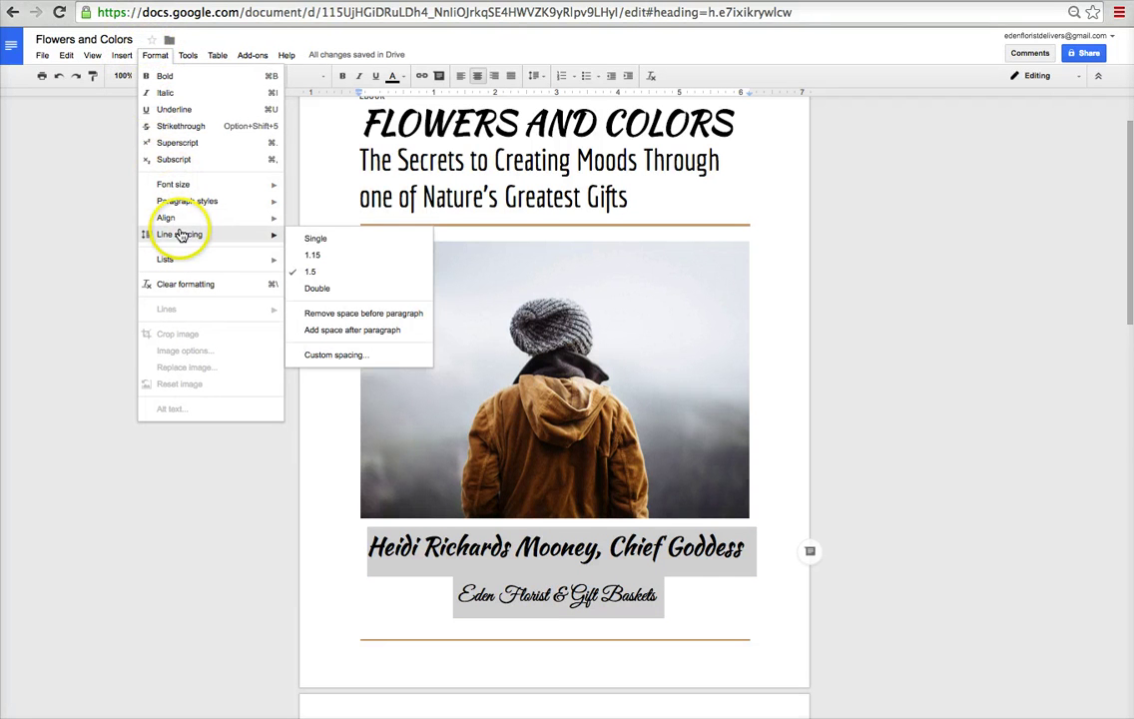
click(313, 254)
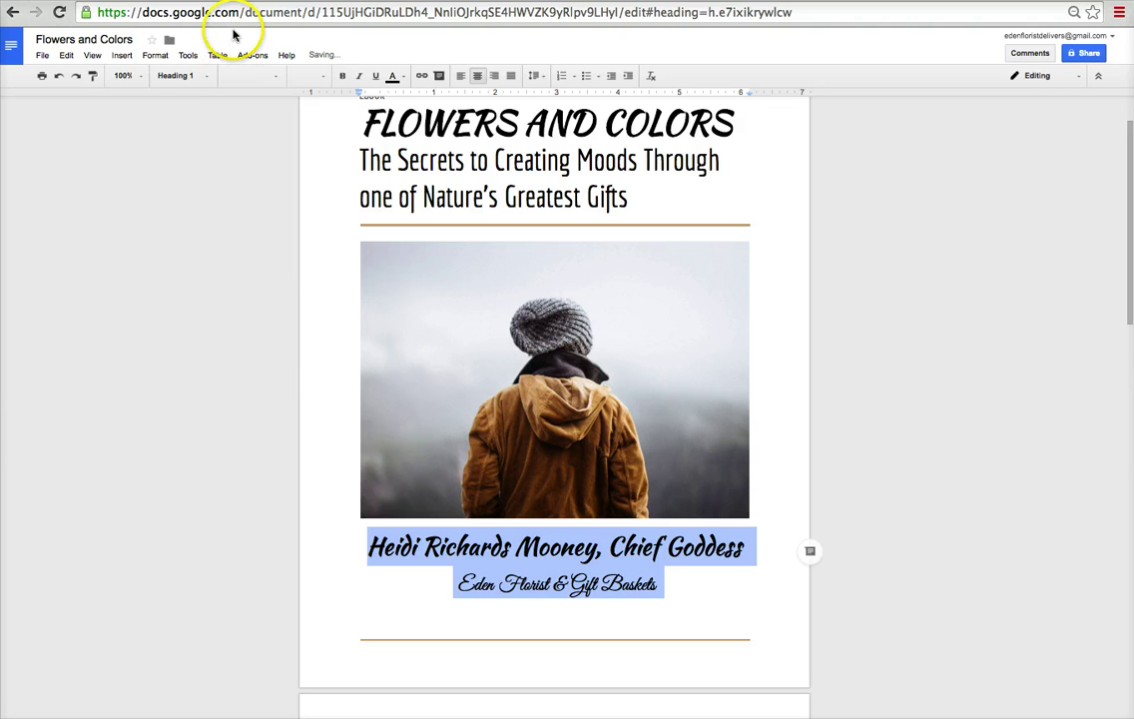
click(365, 588)
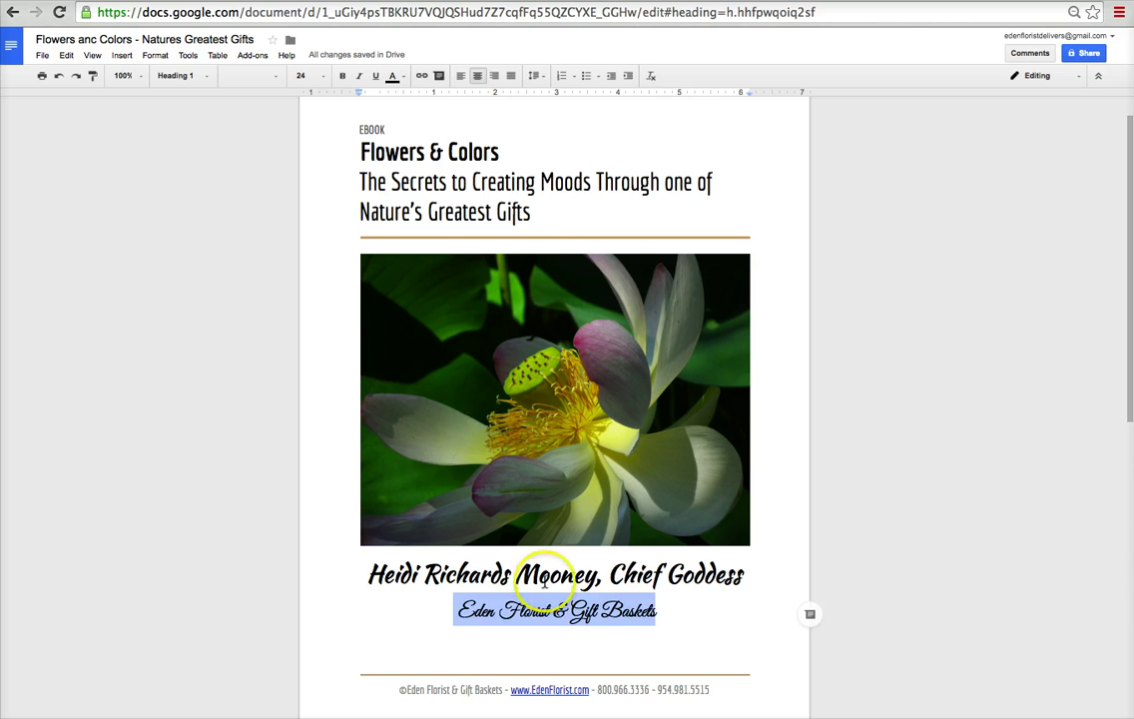
Step: Copy the reference cover's copyright, website and phone line into the cover page footer
drag(395, 689, 721, 691)
key(ctrl+c)
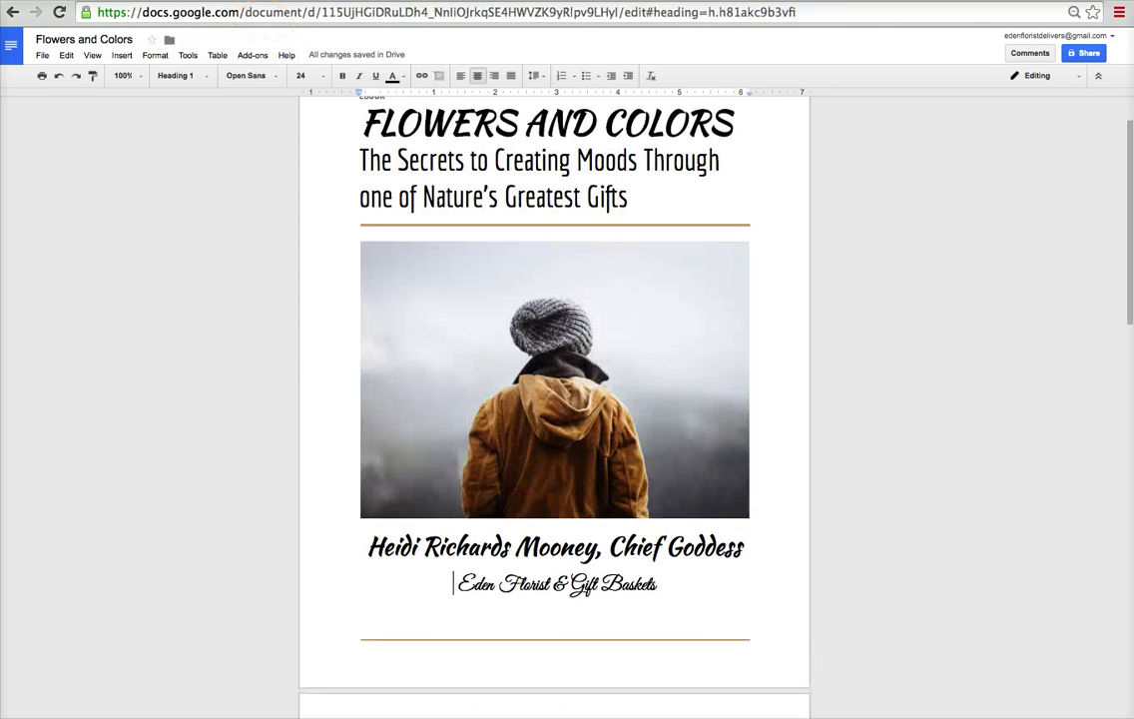
click(352, 657)
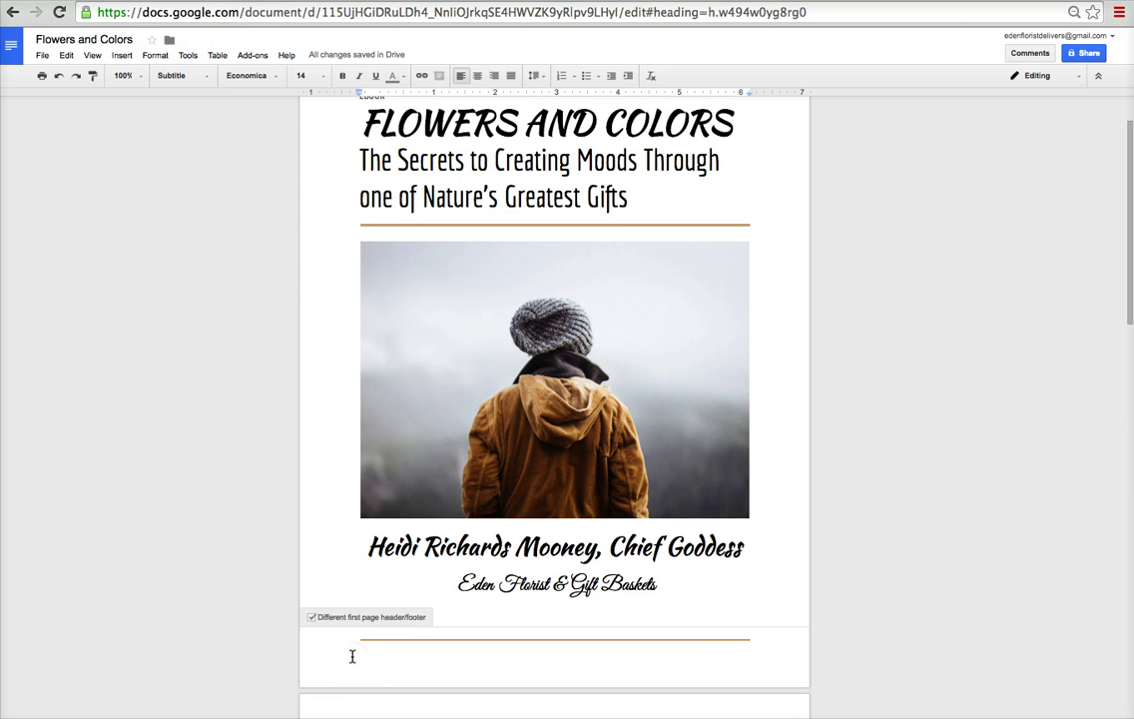
key(ctrl+v)
click(166, 41)
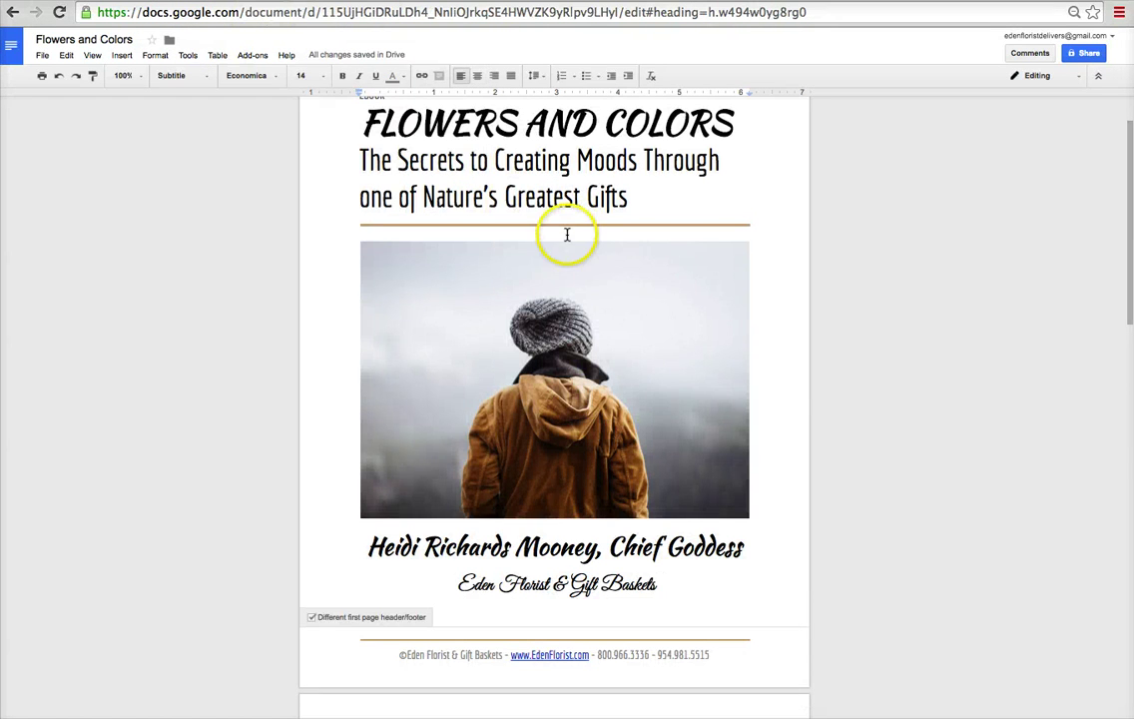
Step: Browse the Pixabay lotus photos and open the pale lotus with a green seed pod
click(566, 255)
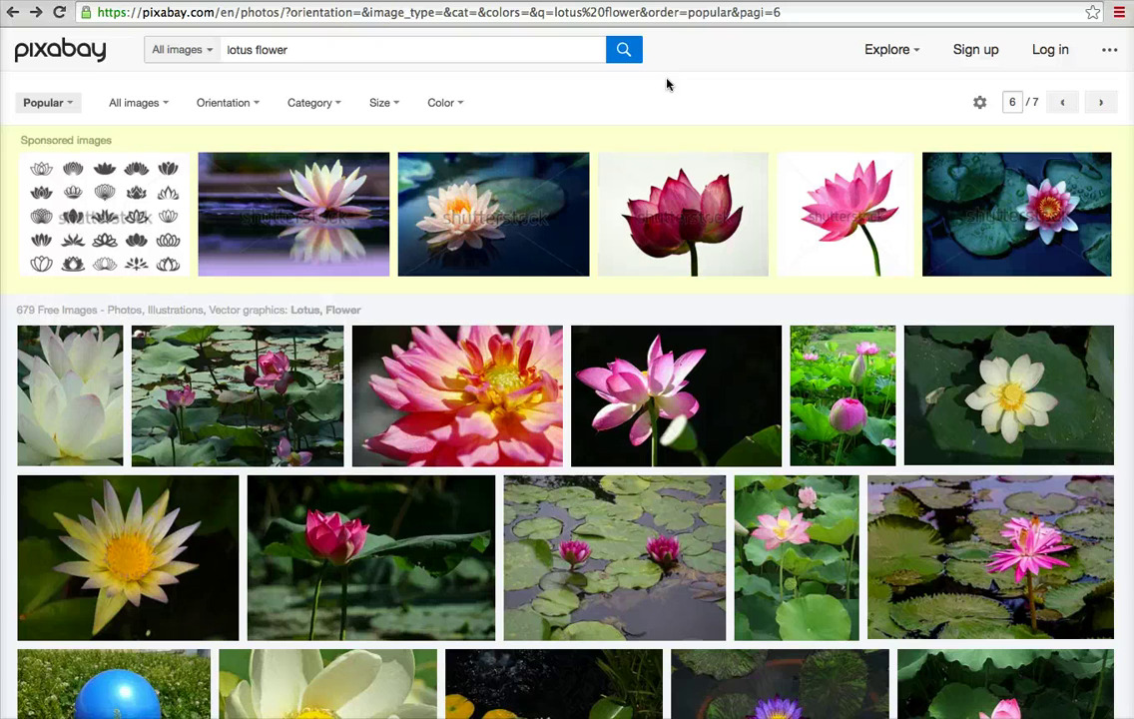
mouse_move(535, 248)
scroll(535, 248, down, 8)
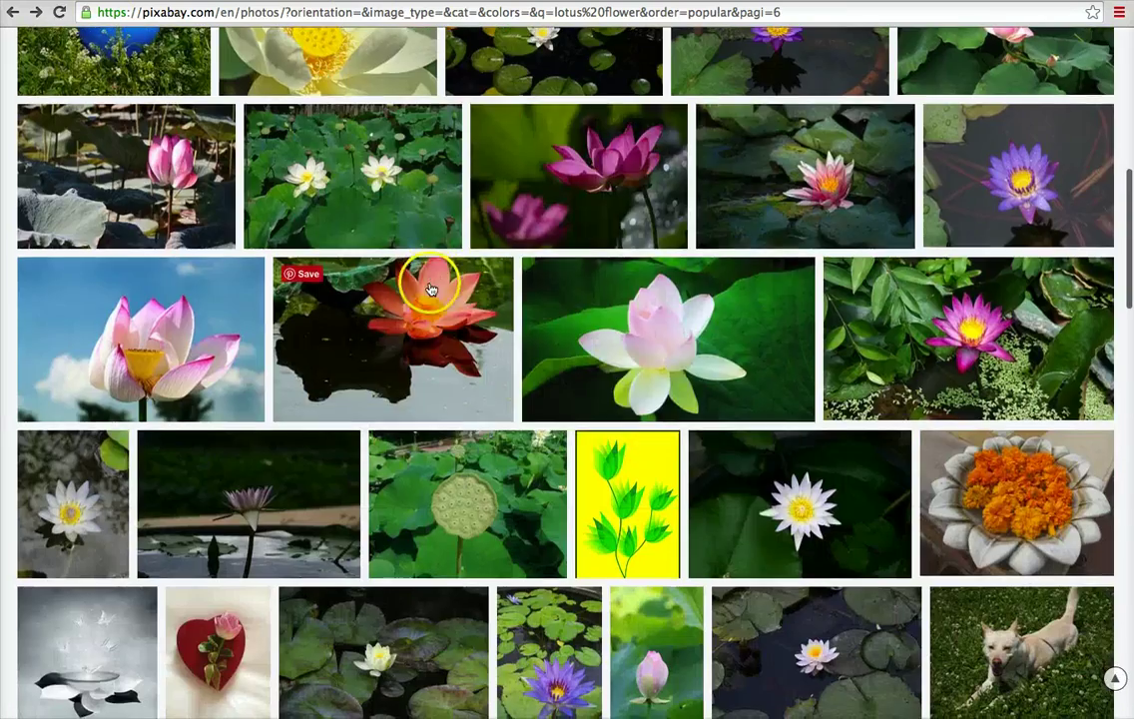
click(429, 290)
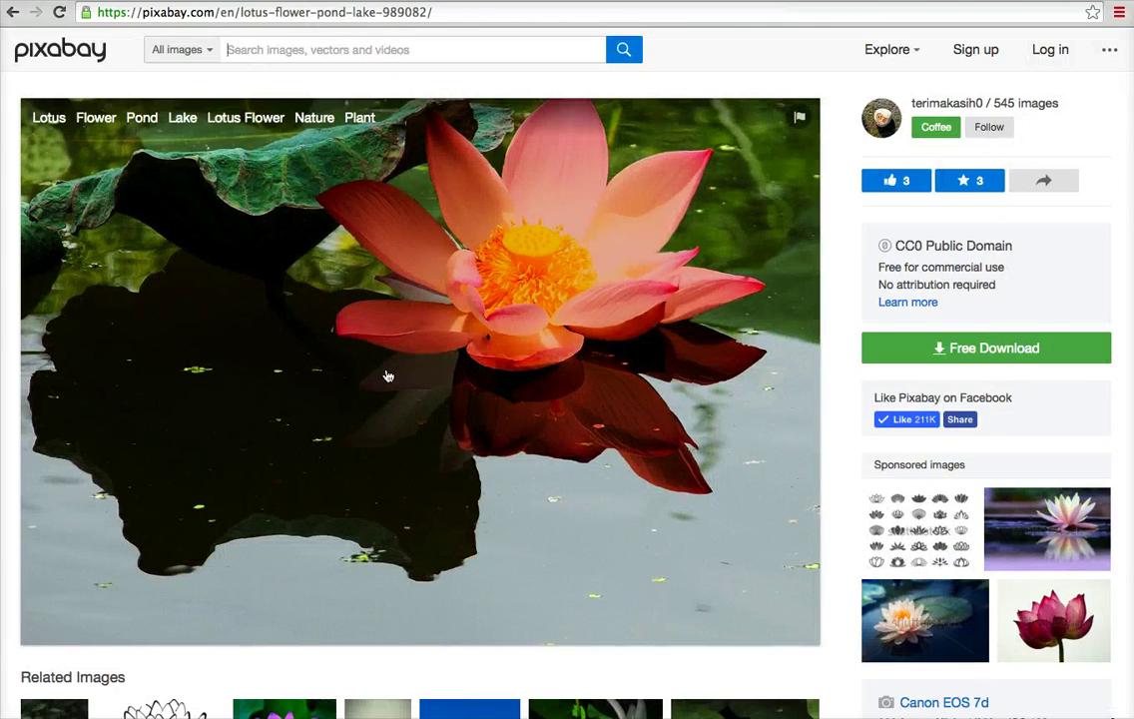
scroll(389, 375, down, 4)
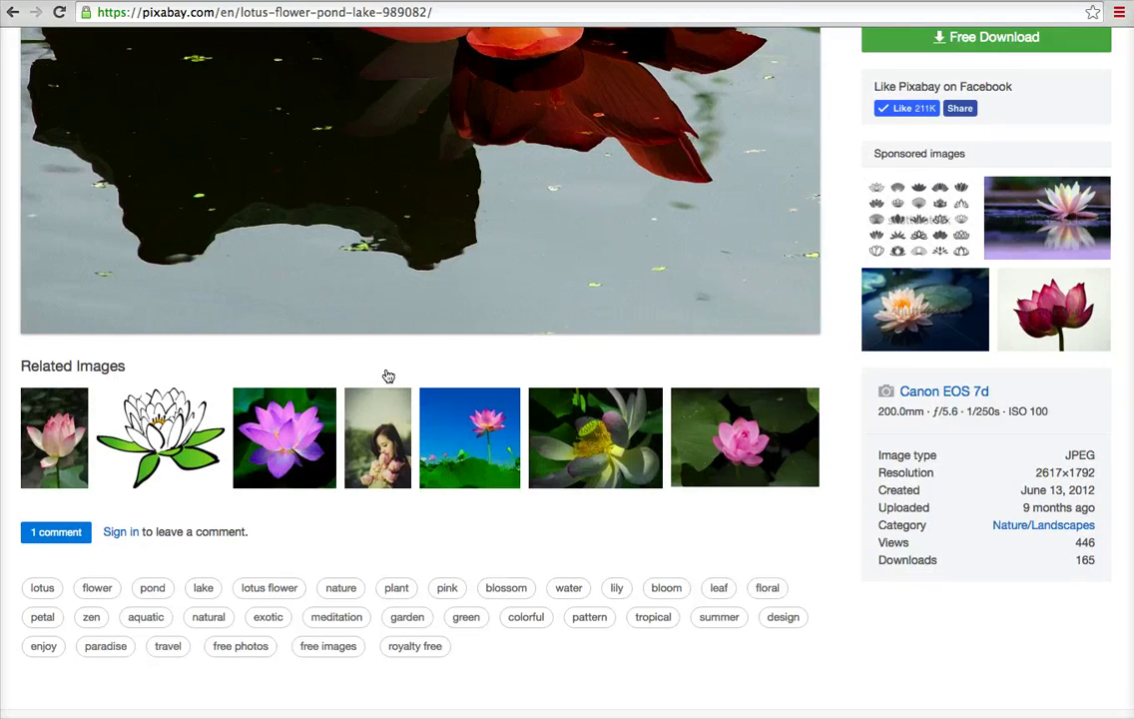
scroll(388, 375, up, 4)
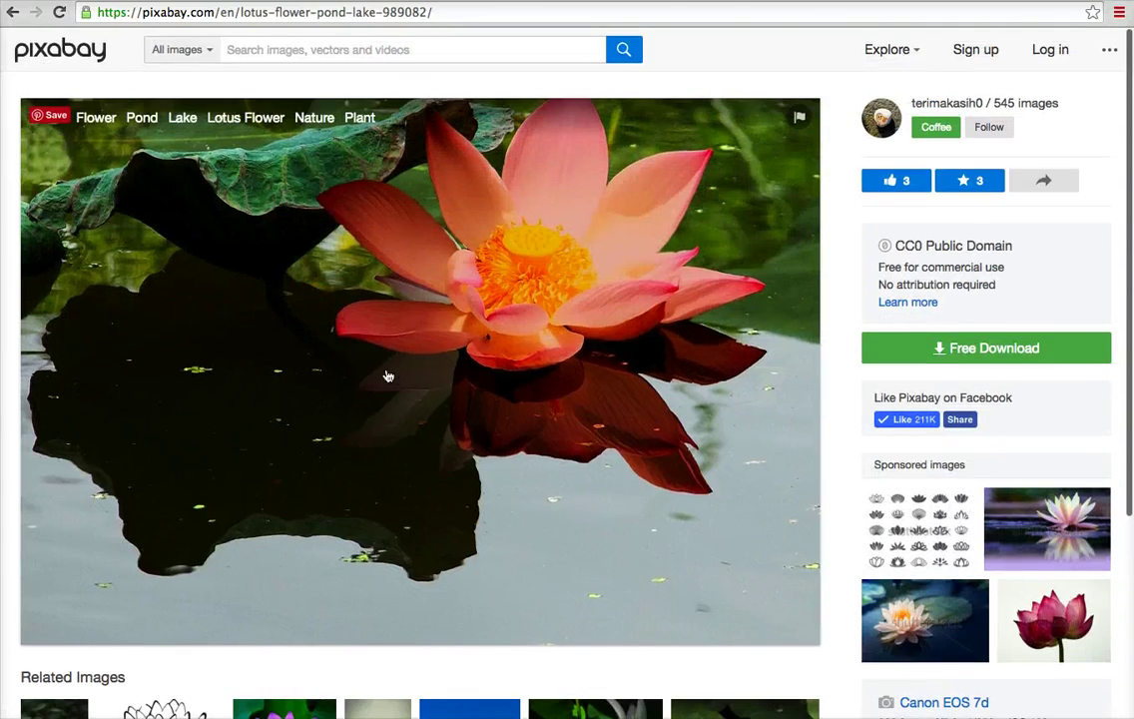
scroll(389, 375, down, 2)
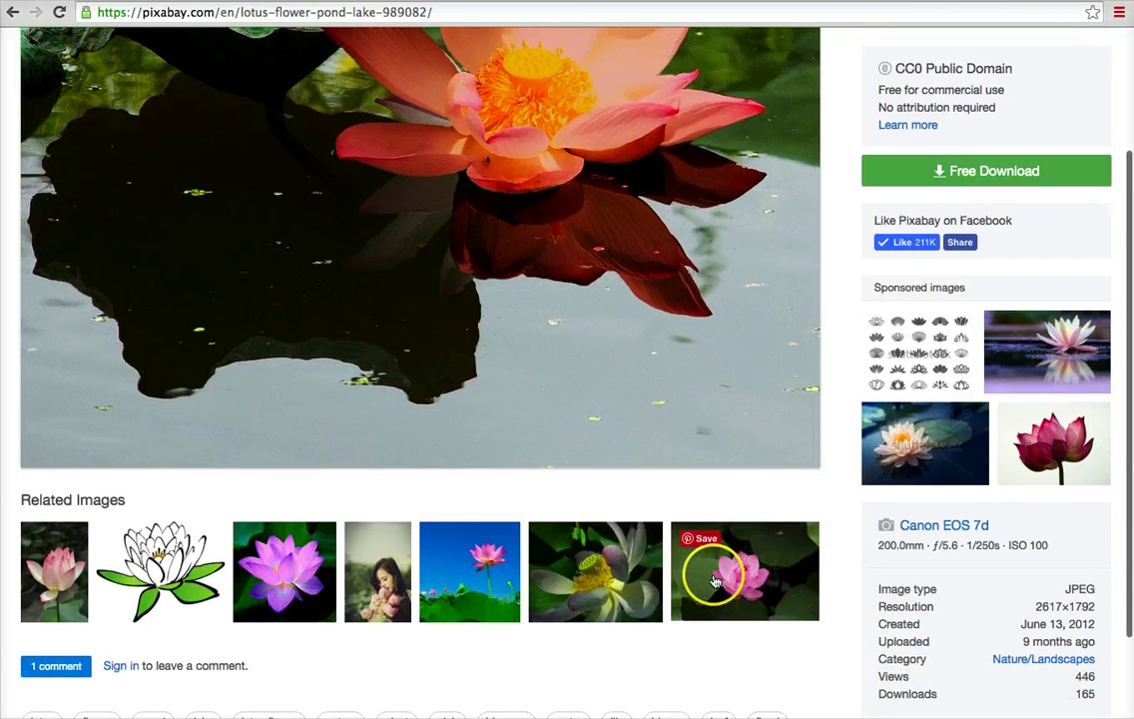
click(592, 592)
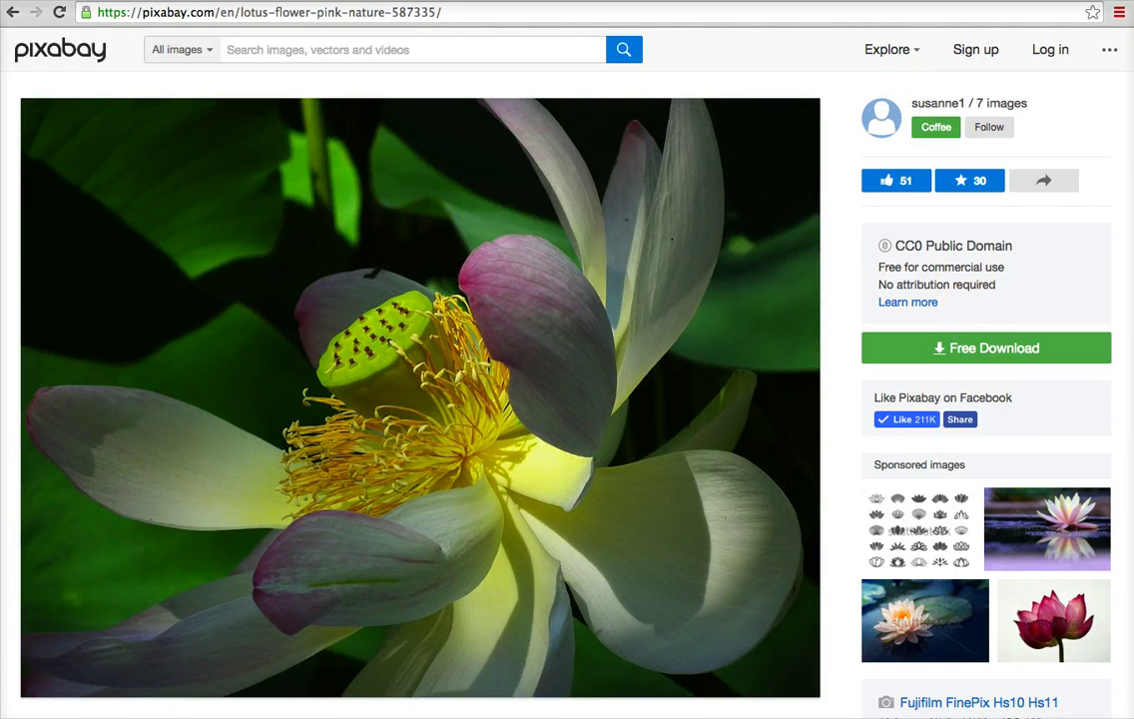
Step: Check the downloaded LotusFlowerWhite image in Preview, then close Preview
key(super+Tab)
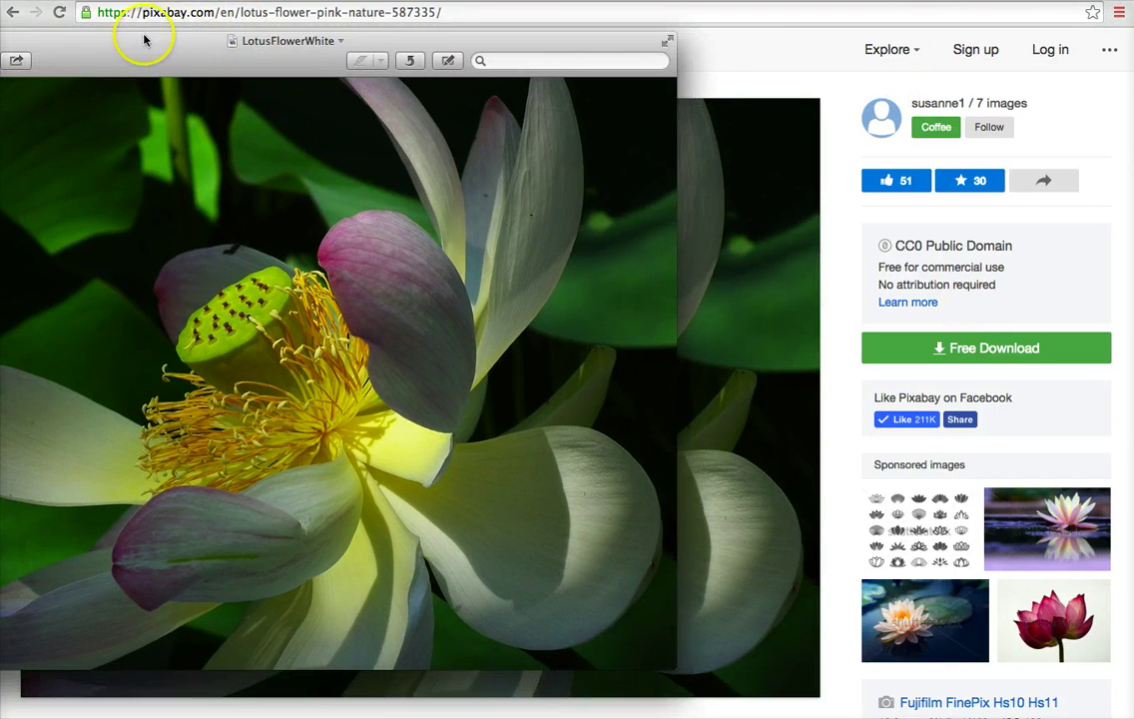
drag(144, 40, 263, 35)
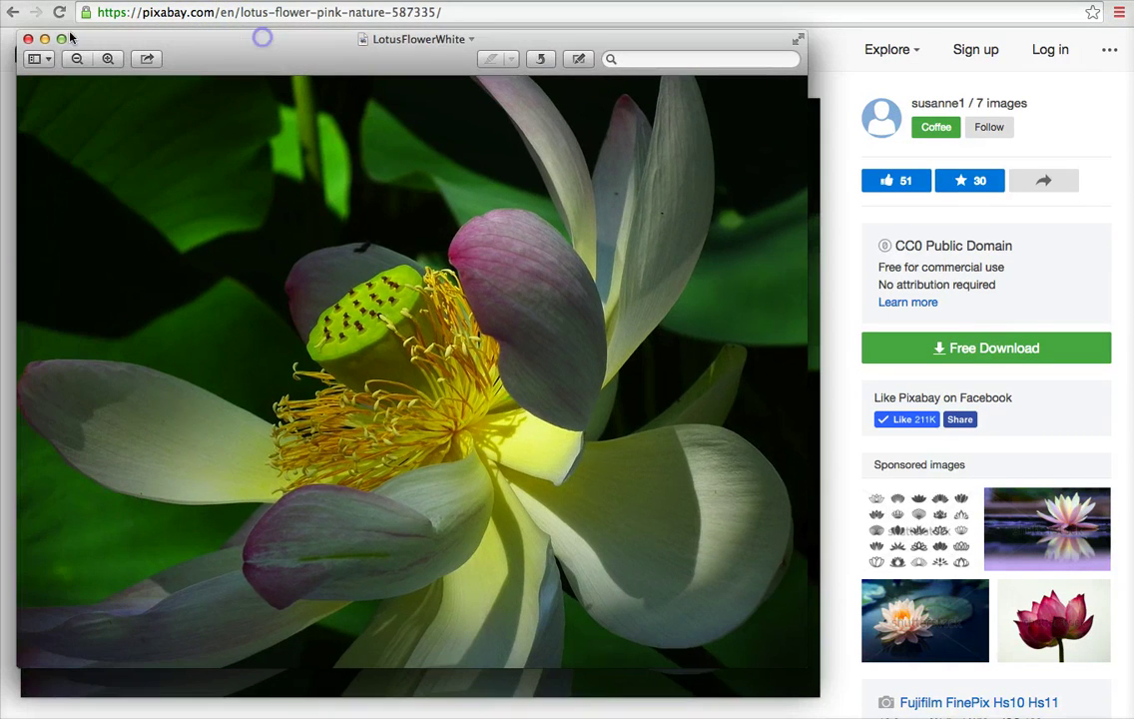
click(29, 40)
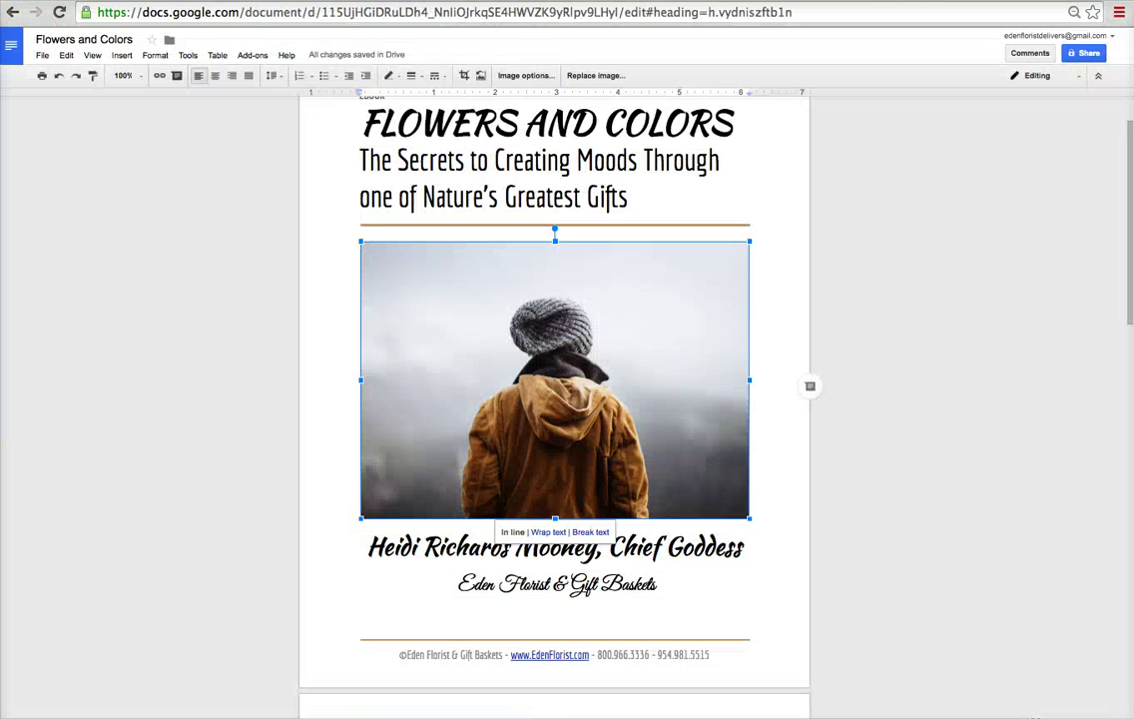
Step: Swap the hooded-figure cover photo for the LotusFlowerWhite image uploaded from the Desktop
click(502, 291)
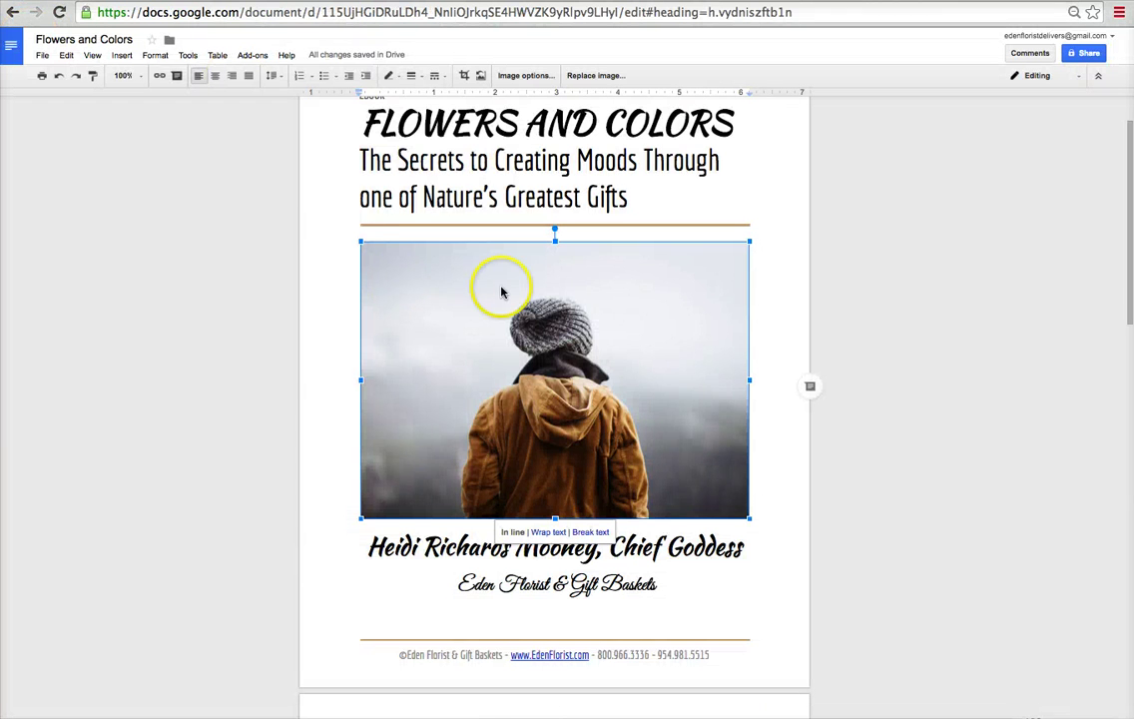
key(Delete)
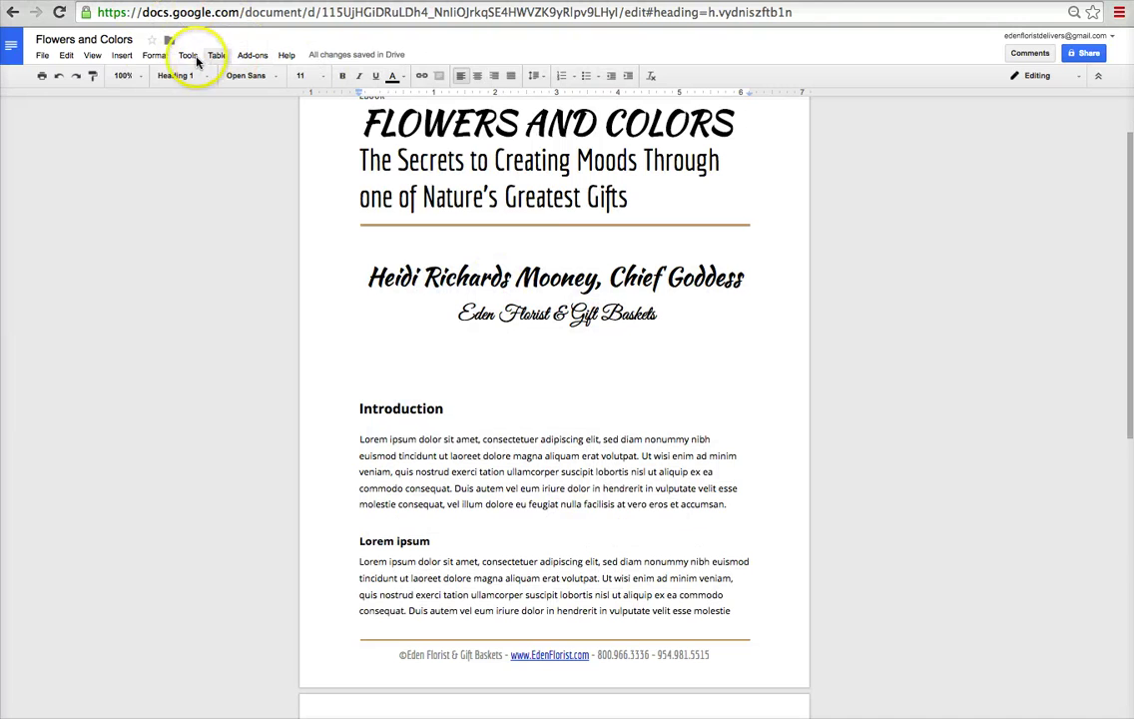
click(122, 56)
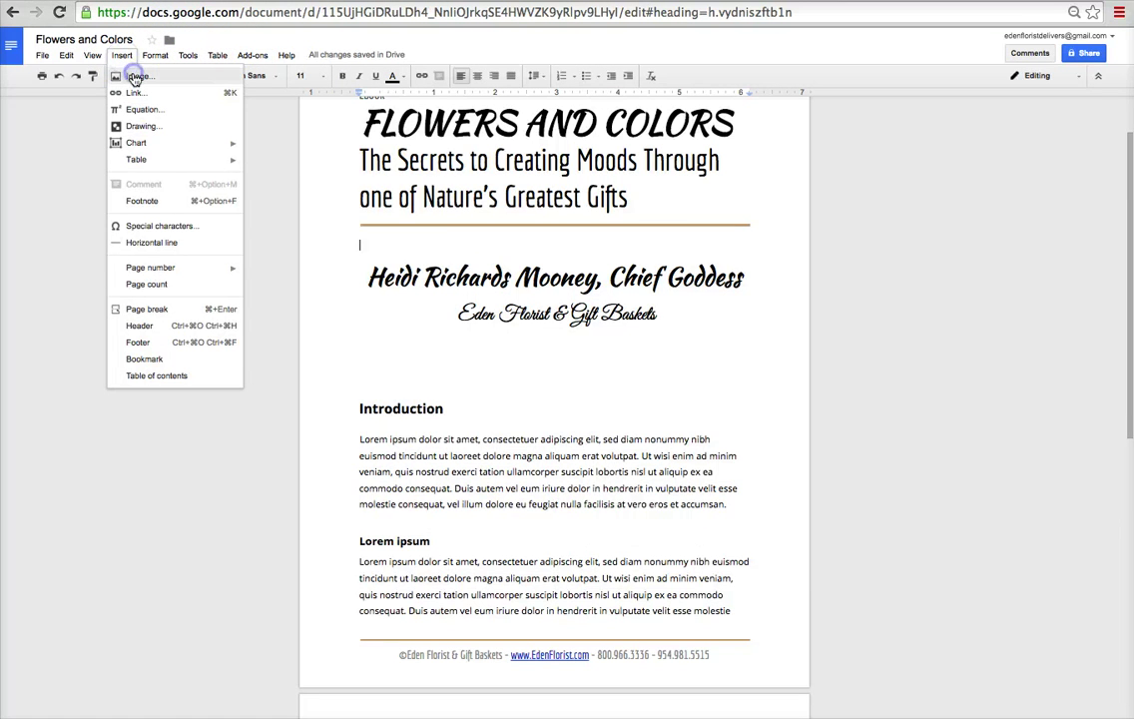
click(130, 74)
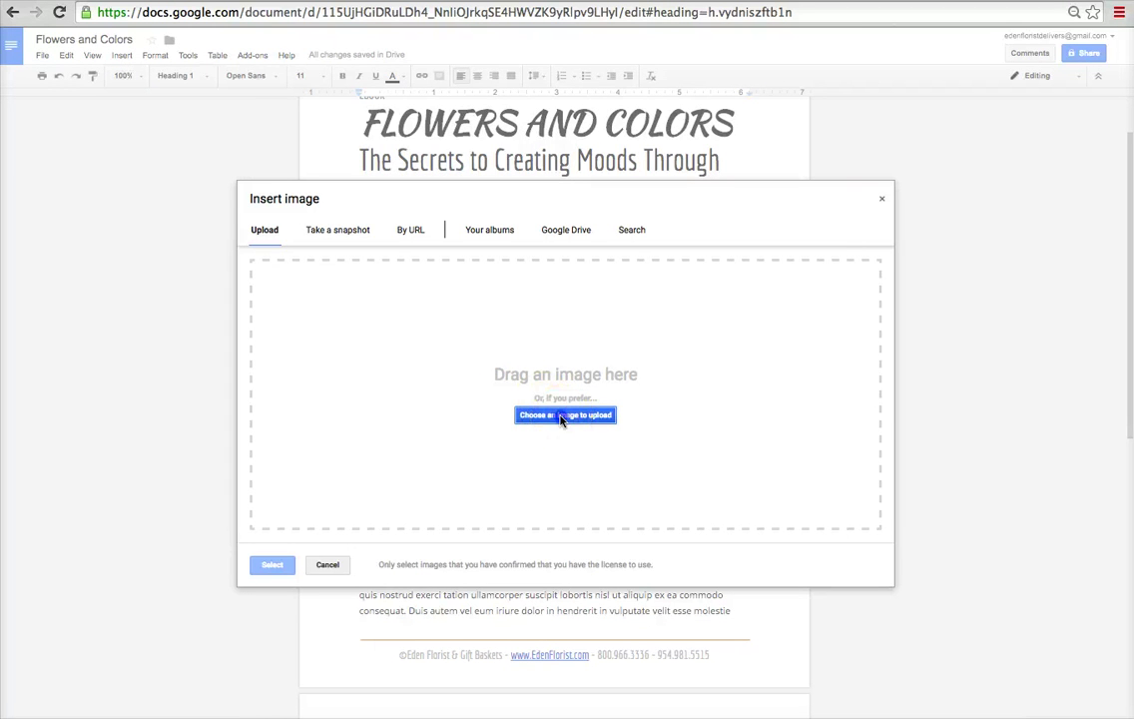
click(561, 417)
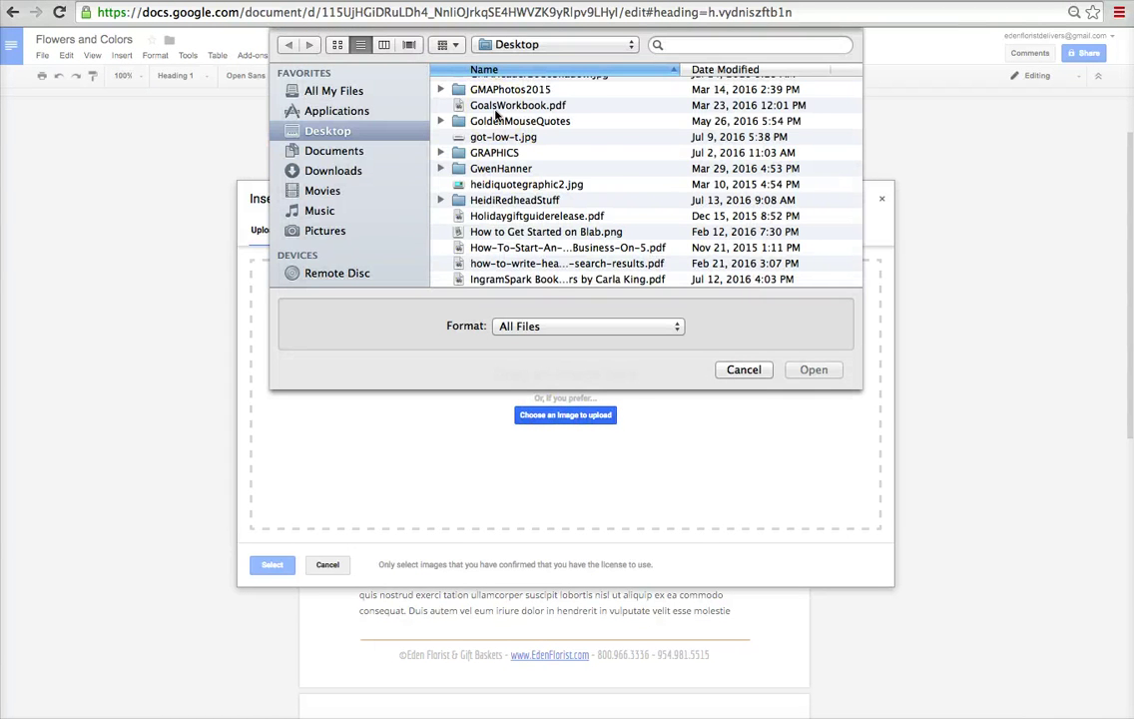
scroll(499, 130, down, 10)
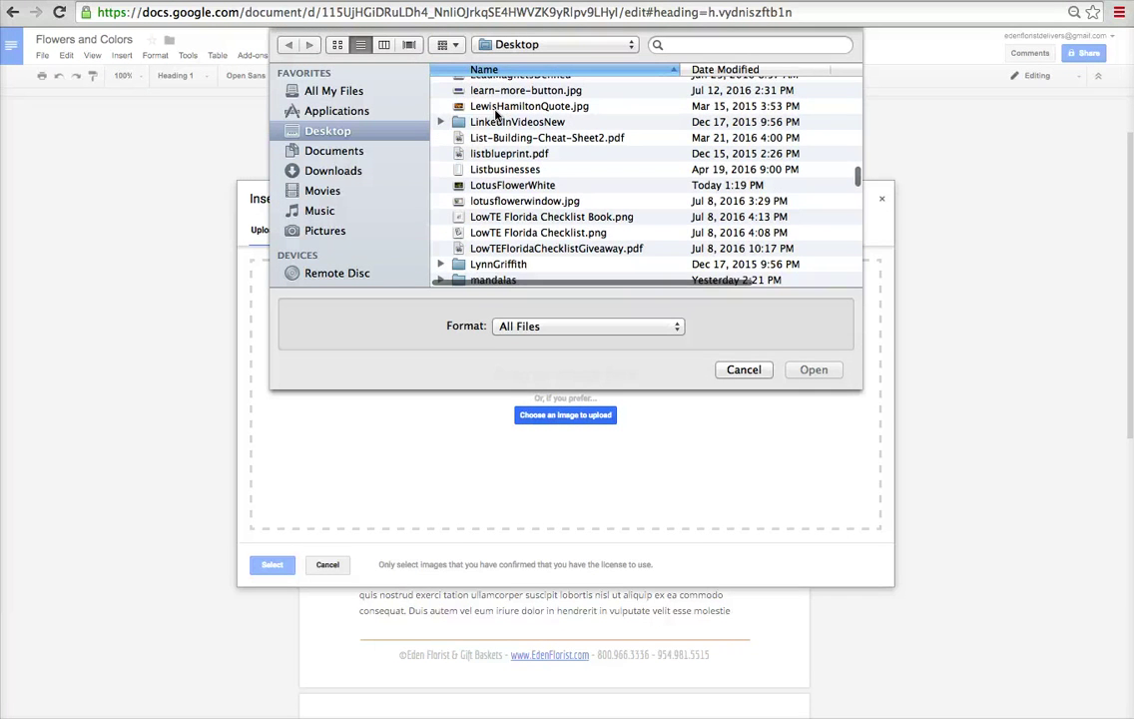
click(516, 186)
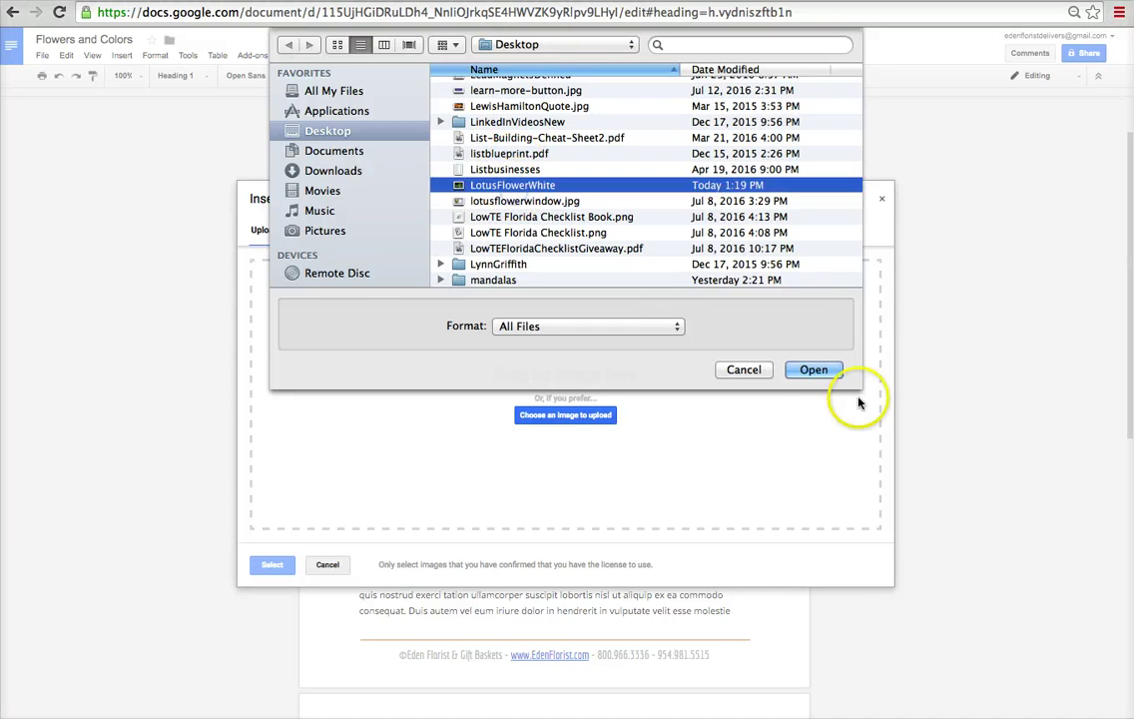
click(807, 374)
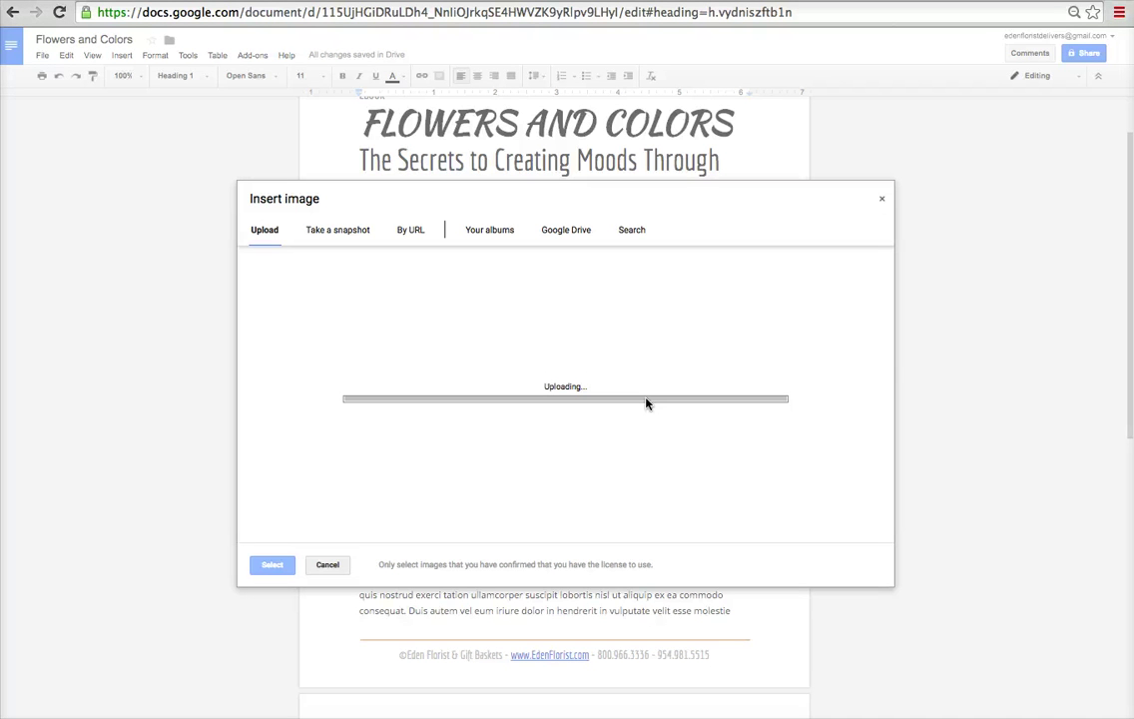
click(882, 348)
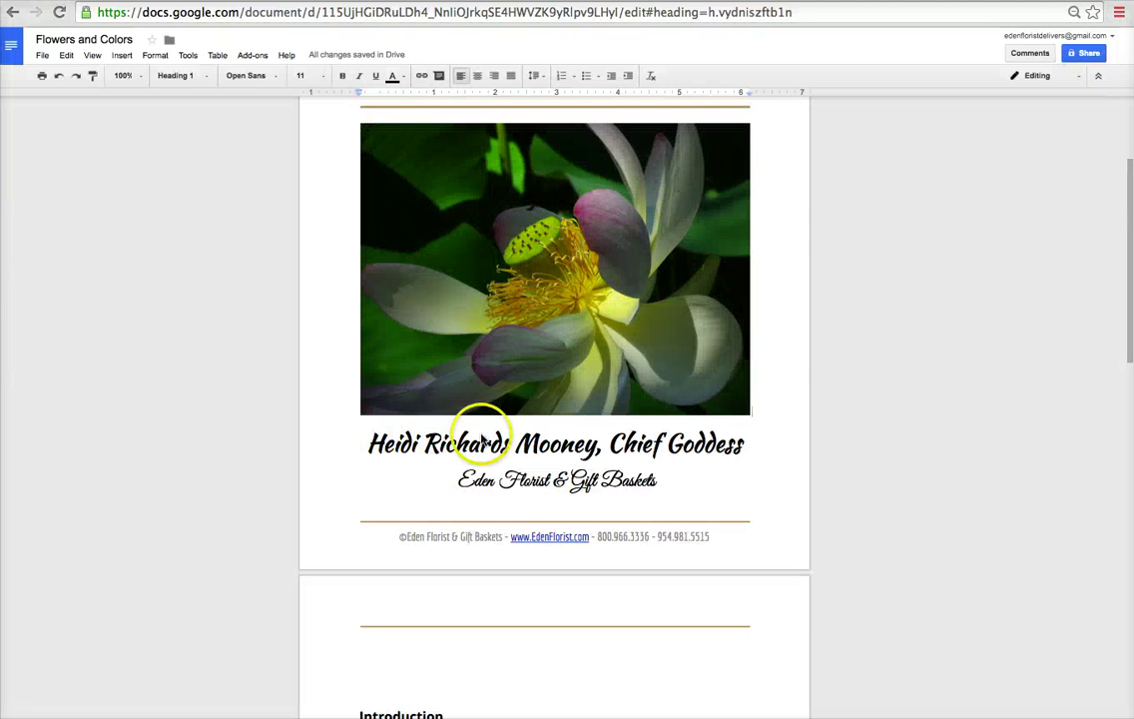
scroll(509, 489, up, 3)
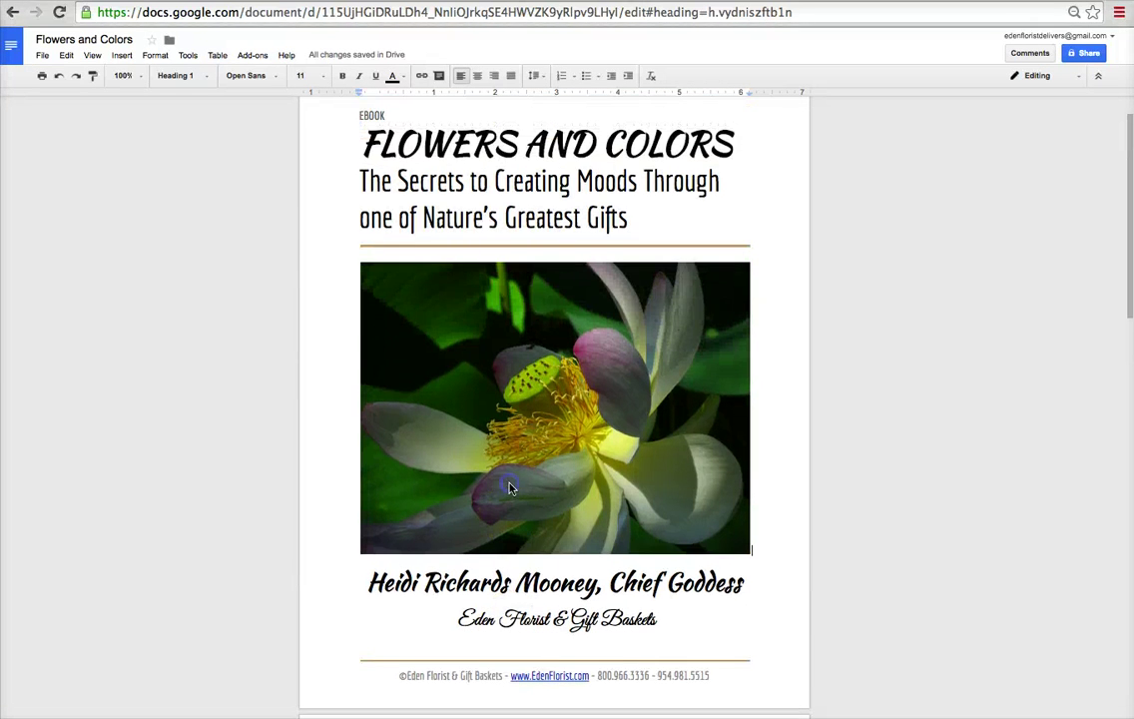
click(540, 431)
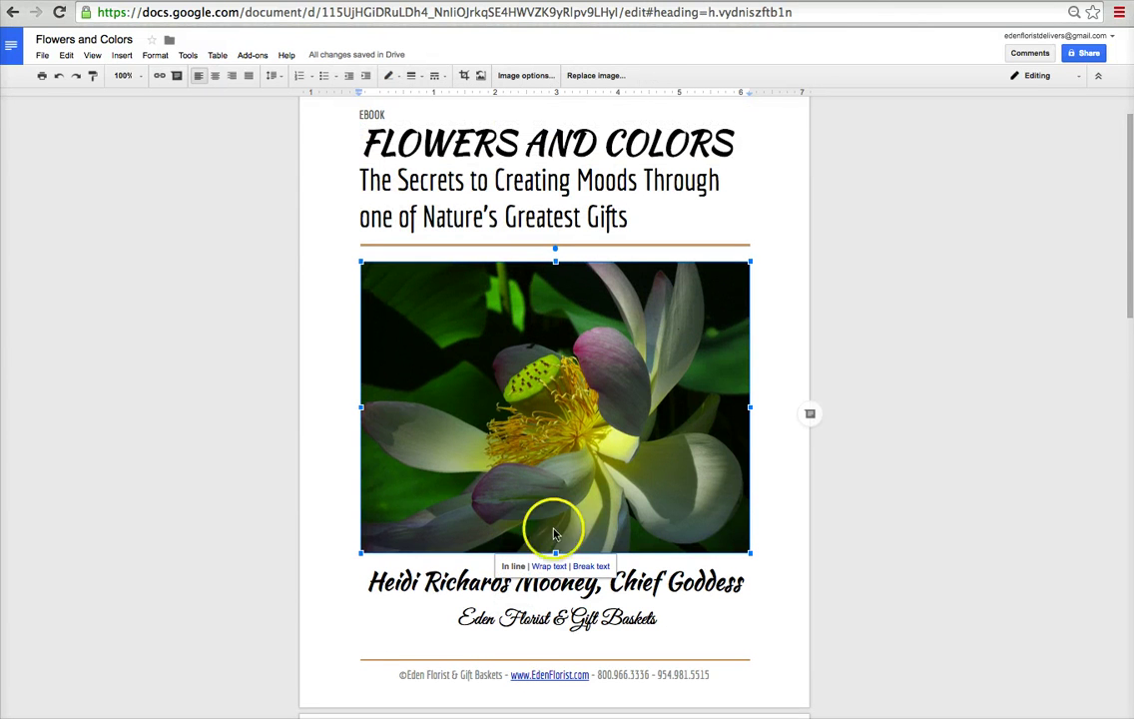
Step: Make the lotus photo slightly taller and a little wider
drag(555, 555, 555, 568)
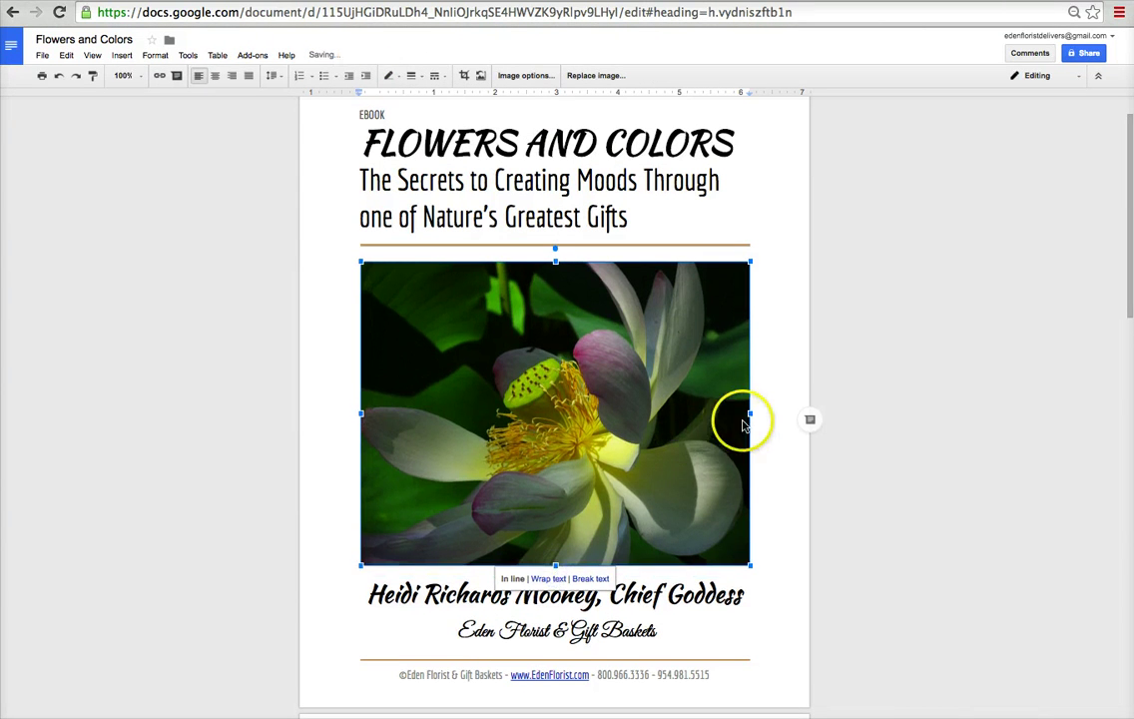
drag(750, 412, 763, 412)
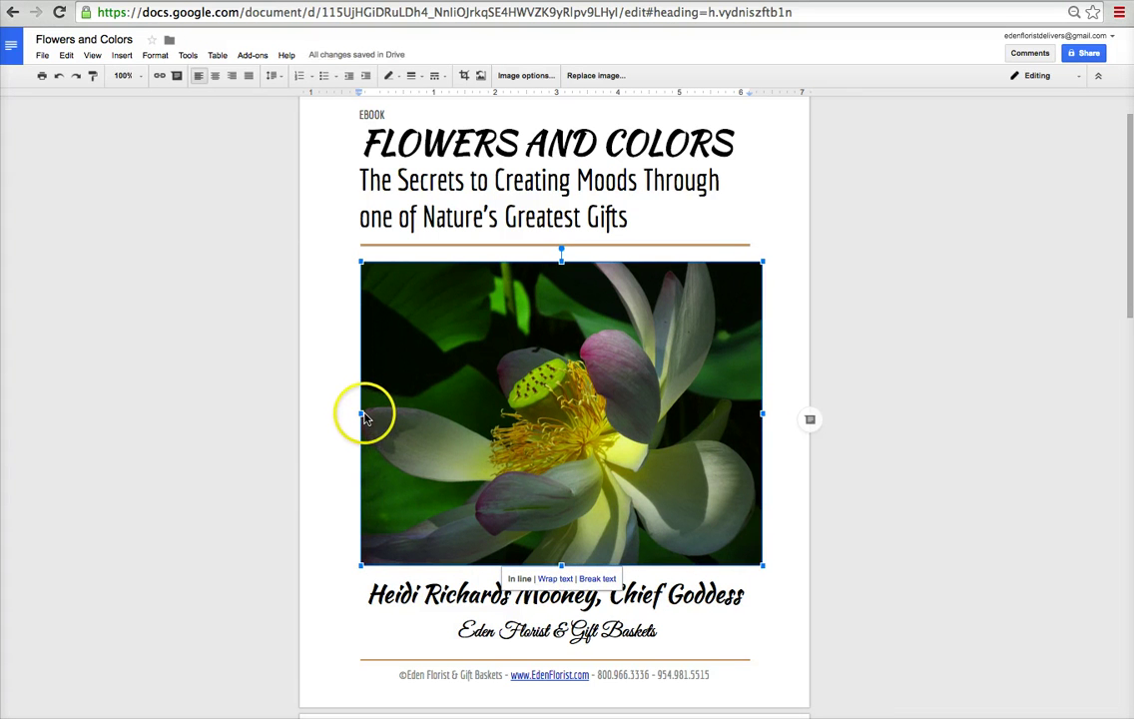
drag(764, 414, 758, 414)
Step: Center the horizontal rule under the subtitle
click(510, 246)
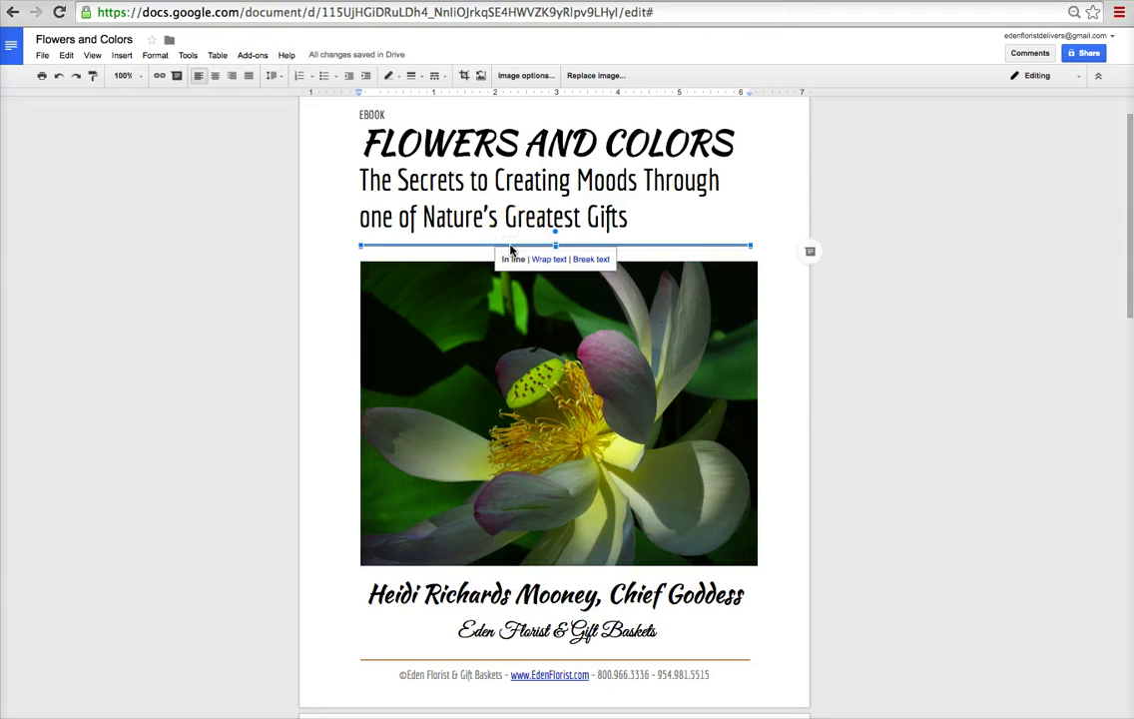
click(217, 76)
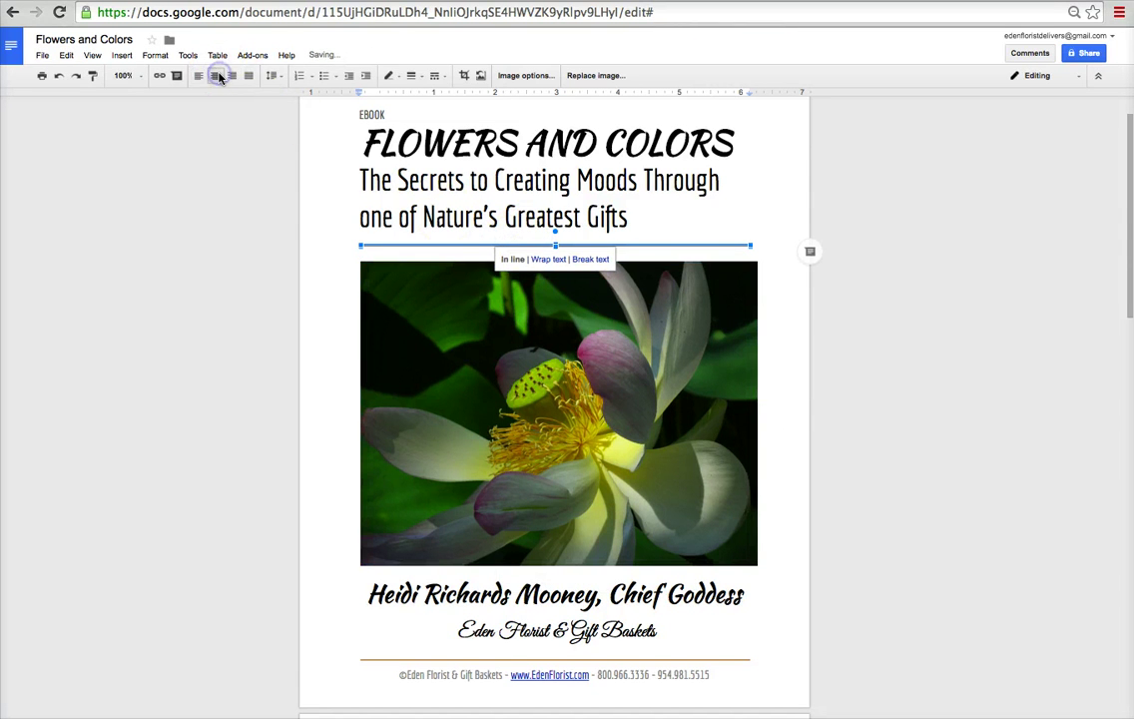
click(551, 660)
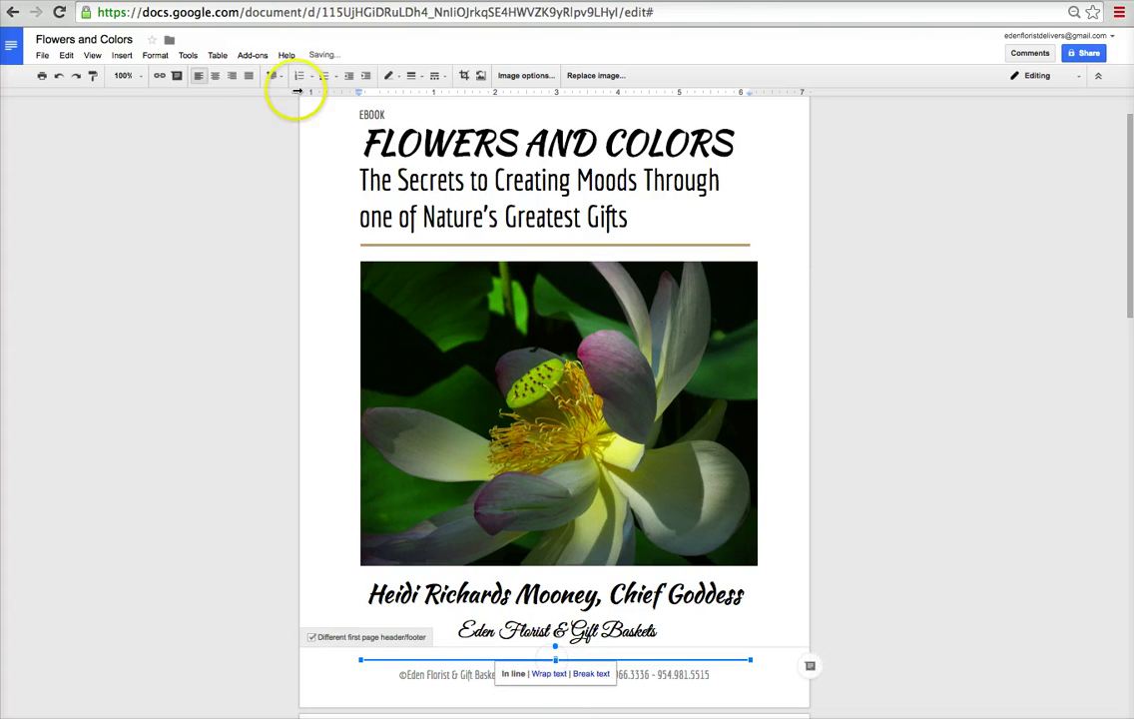
Step: Try center, left and right alignment on the lotus photo, then deselect it
click(597, 404)
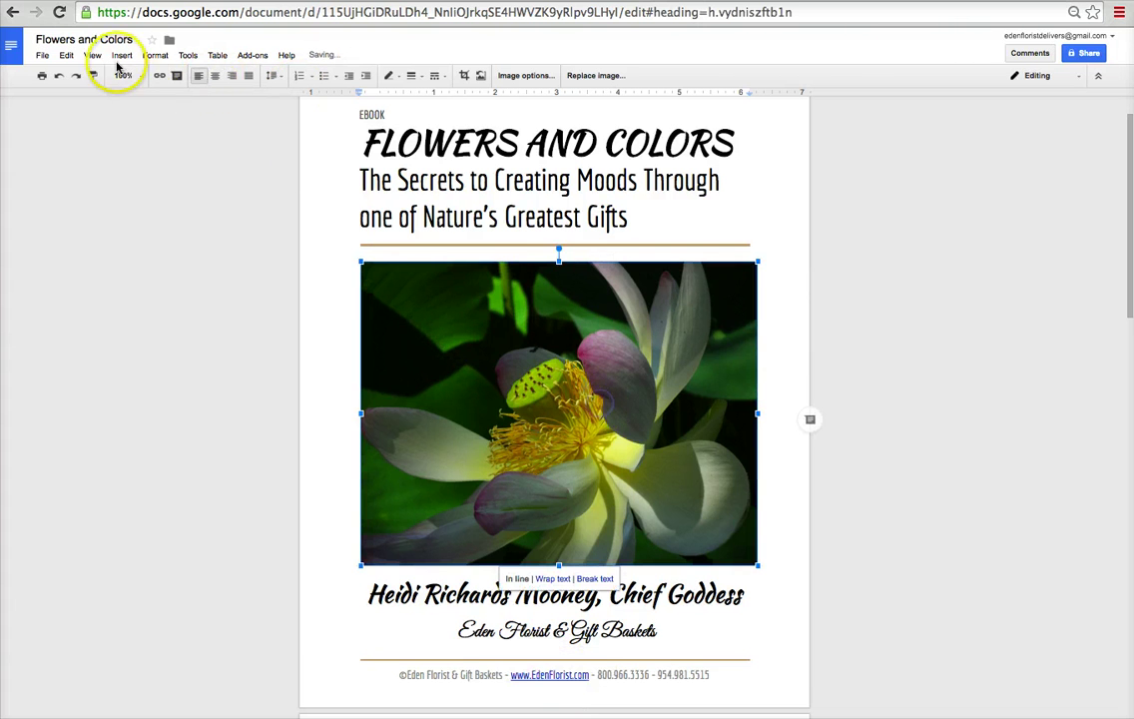
click(216, 76)
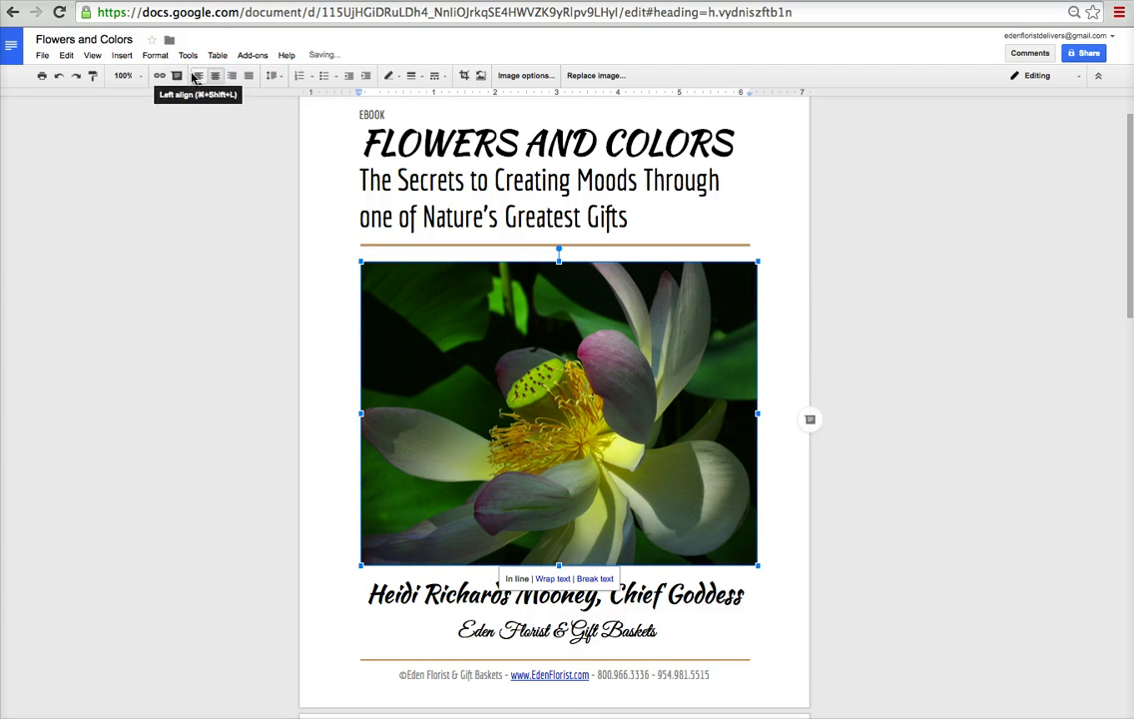
click(196, 76)
click(233, 77)
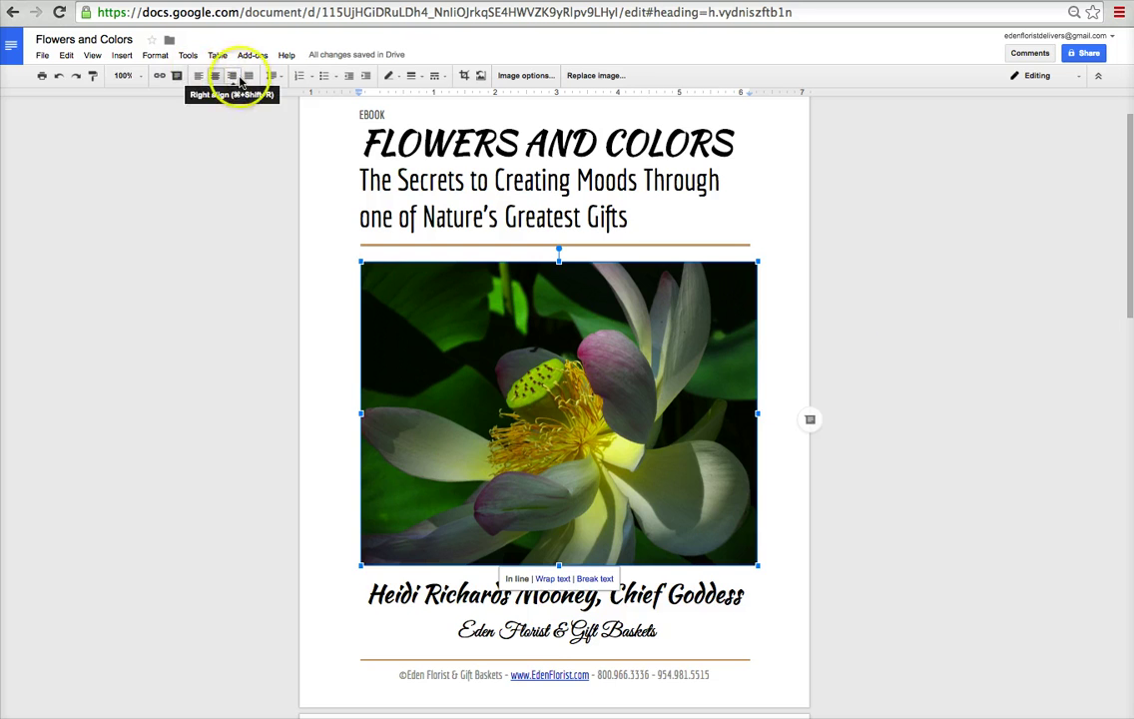
click(955, 356)
scroll(919, 347, down, 2)
scroll(921, 348, up, 3)
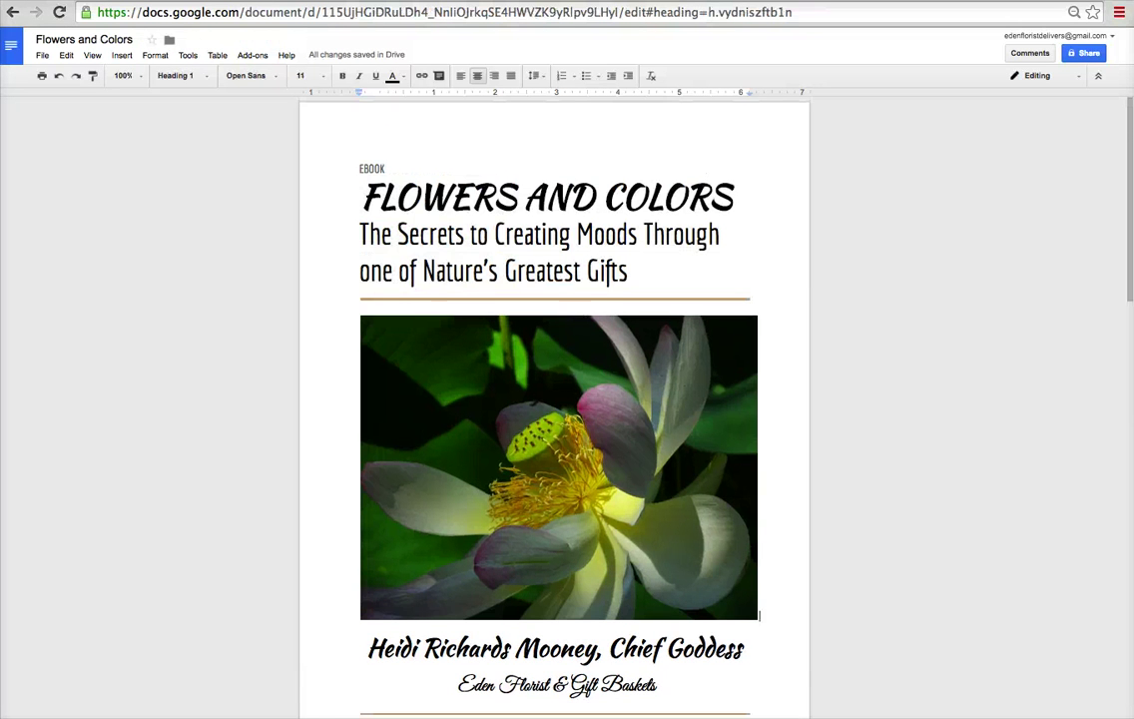
click(567, 200)
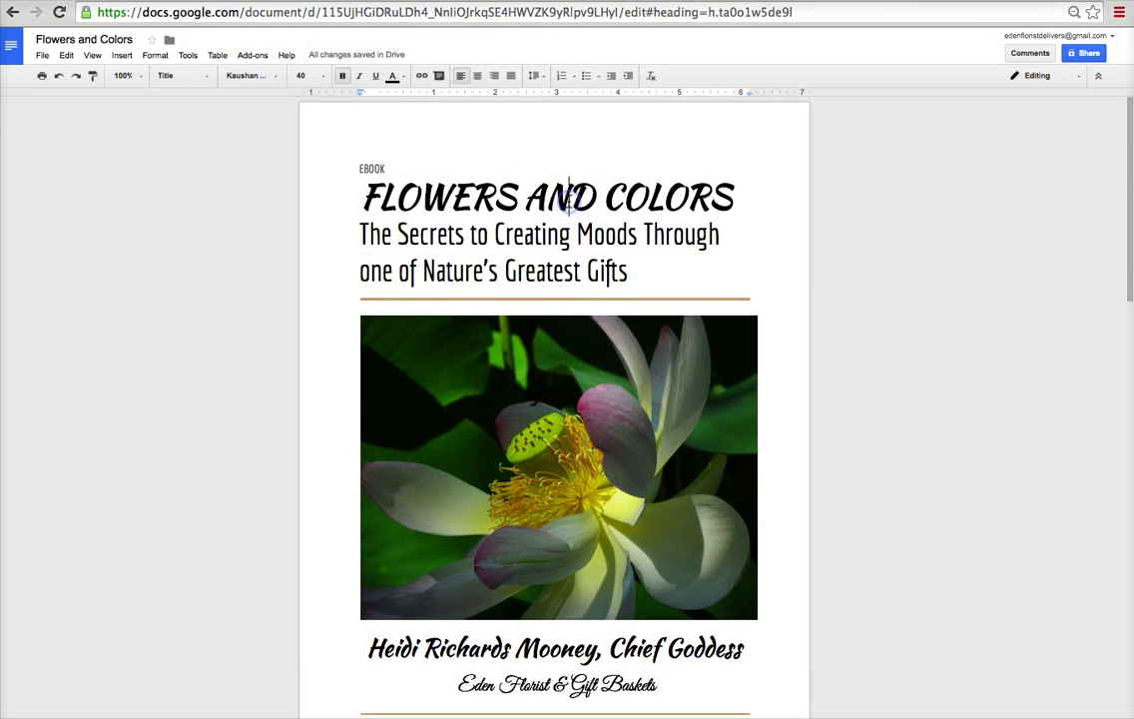
drag(356, 232, 644, 272)
click(121, 57)
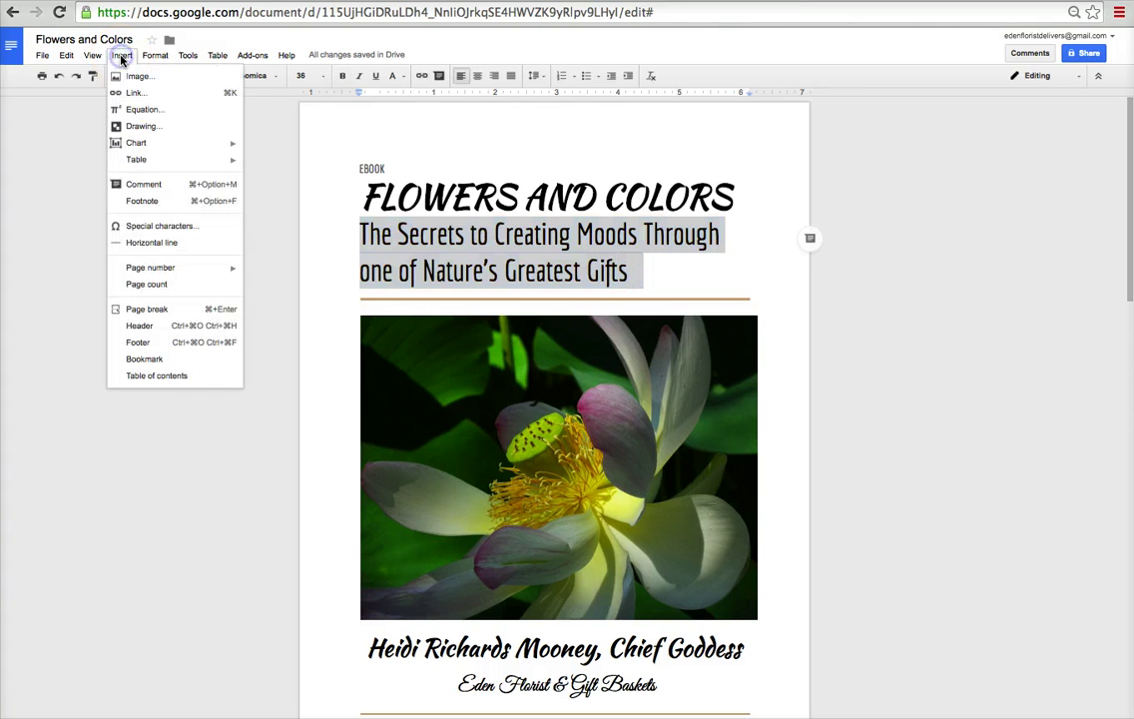
mouse_move(154, 56)
click(186, 240)
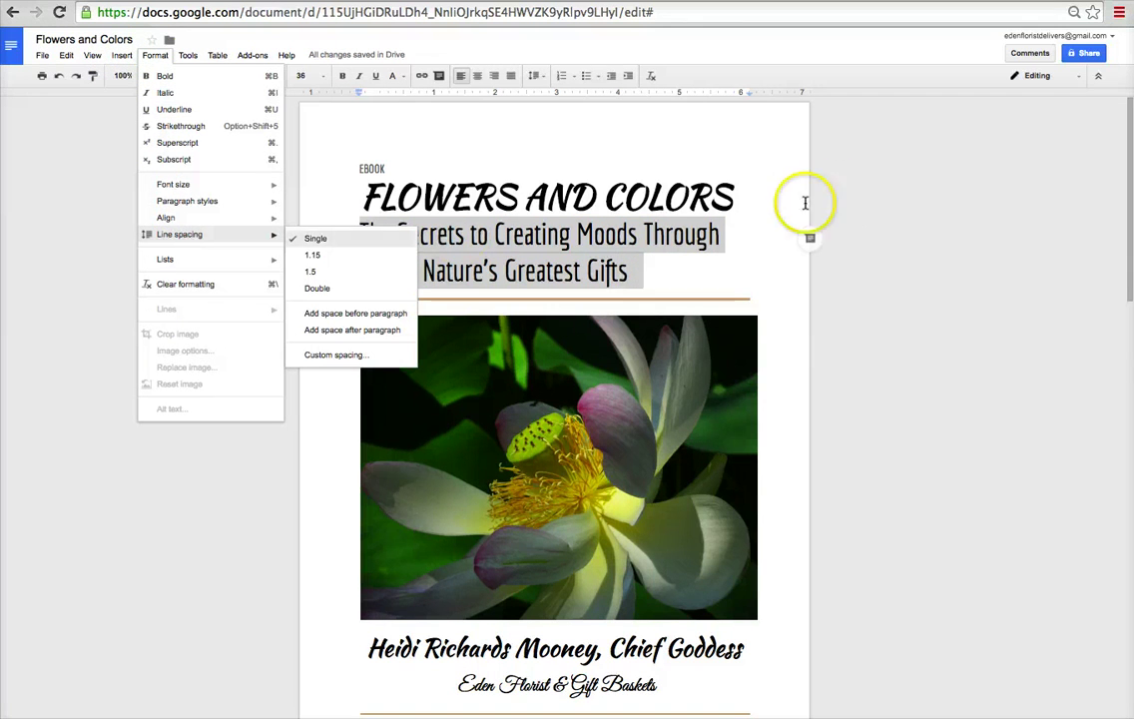
click(858, 184)
click(455, 233)
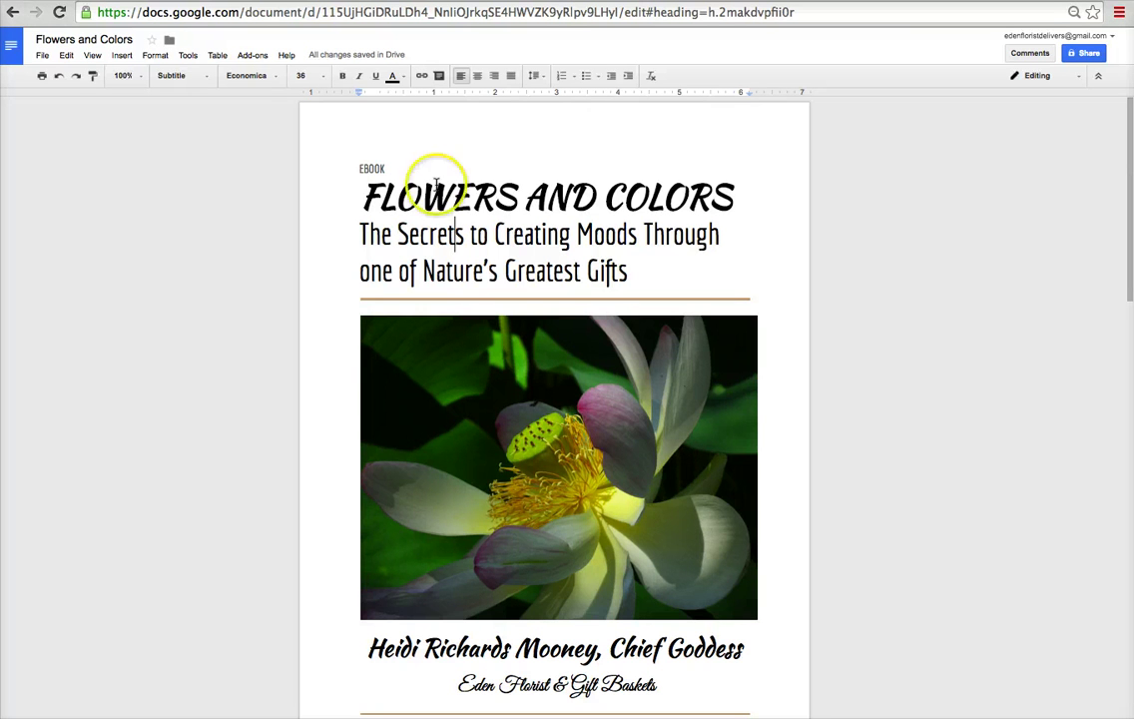
drag(300, 107, 764, 710)
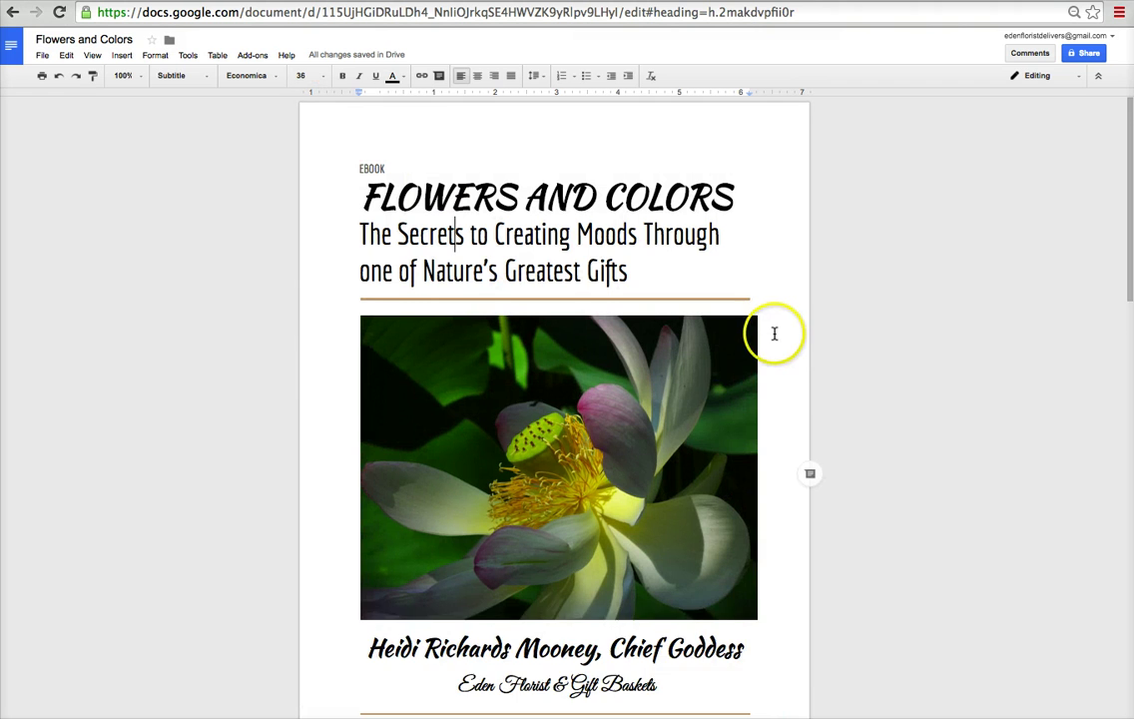
scroll(774, 333, down, 1)
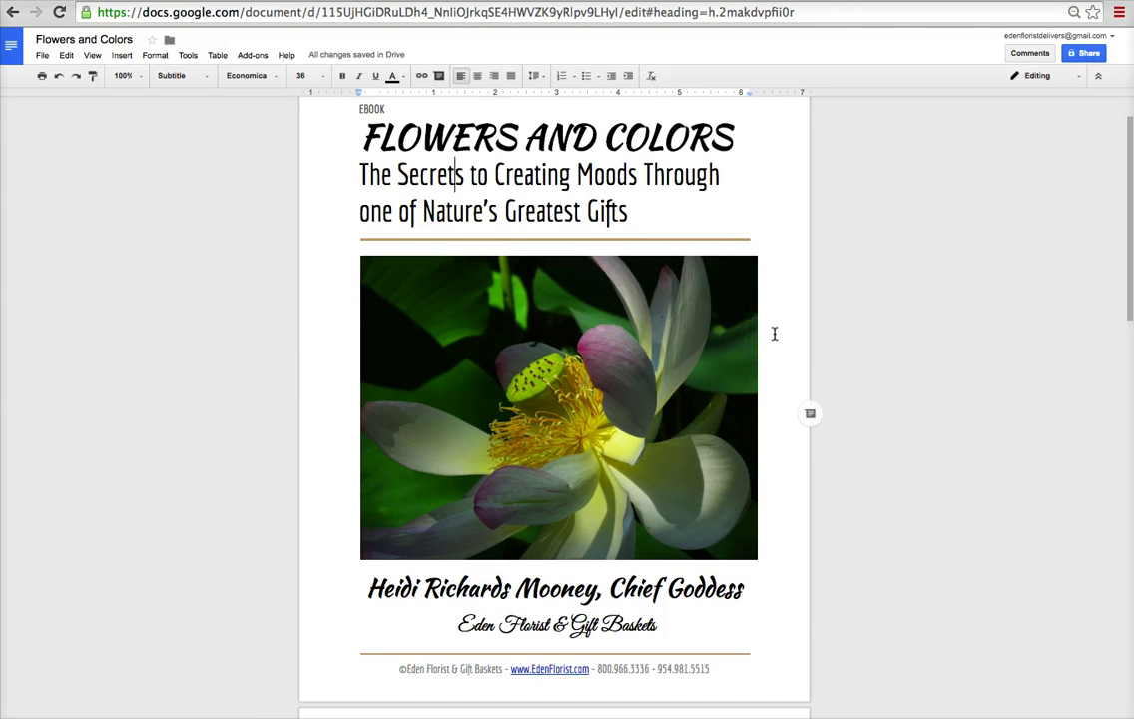
Step: Zoom the browser out until the whole cover fits, then screenshot the entire page
click(1119, 13)
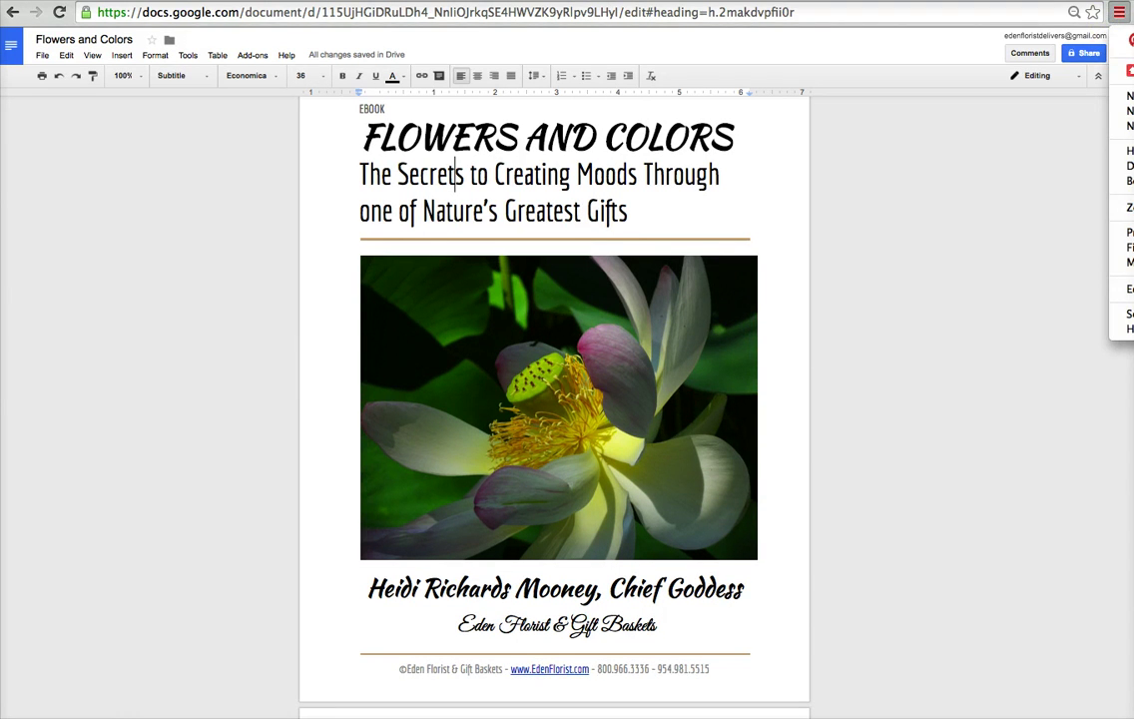
click(1131, 207)
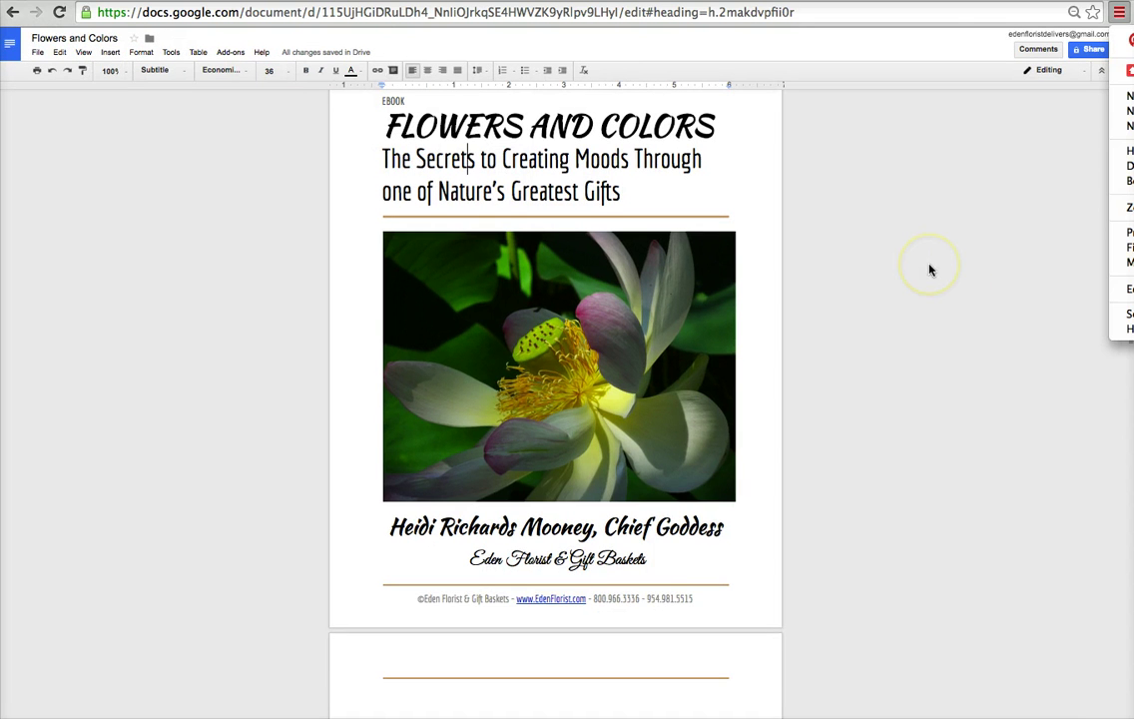
click(929, 269)
scroll(929, 270, up, 1)
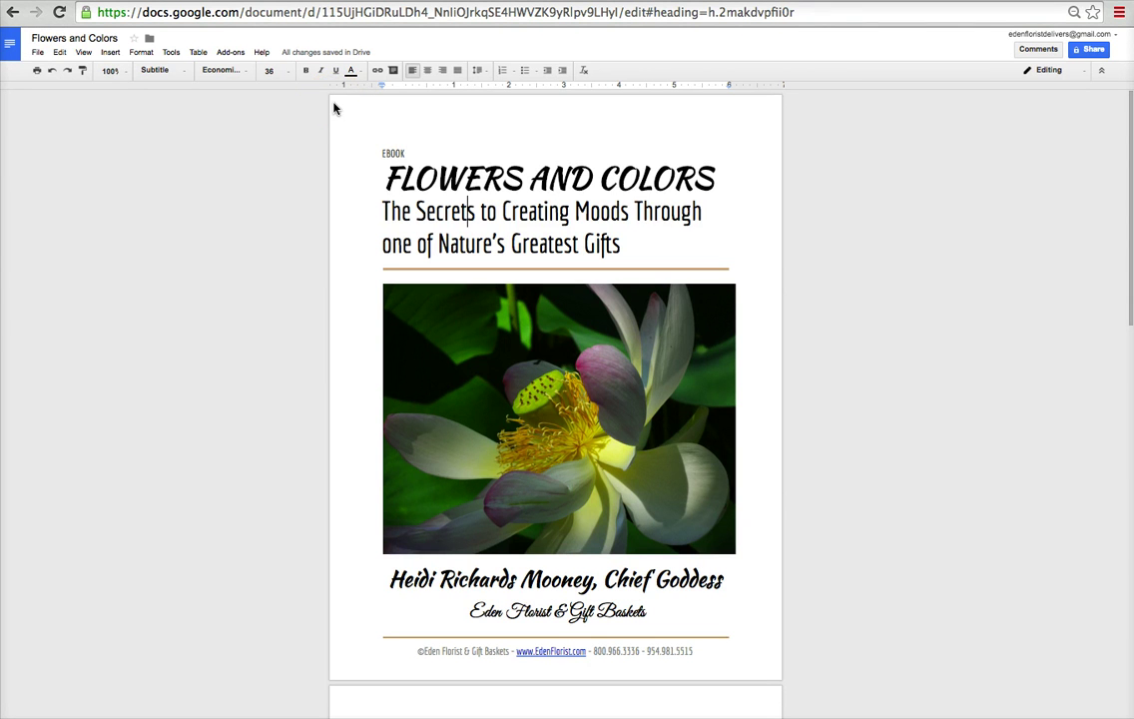
drag(339, 106, 771, 683)
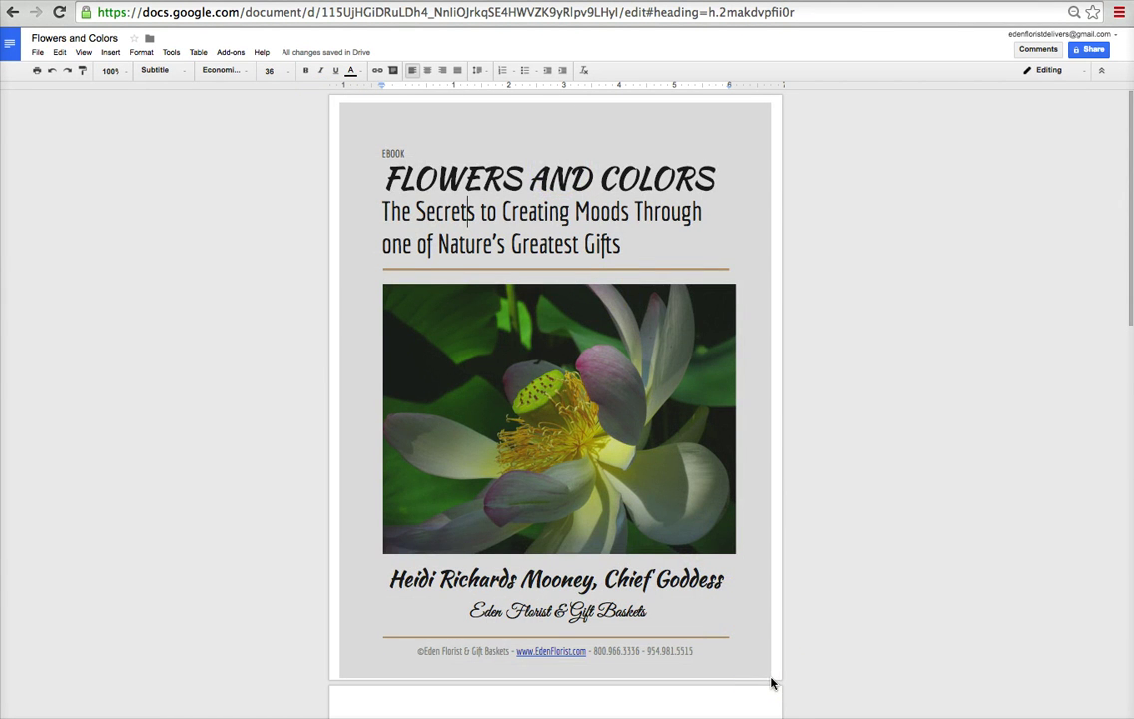
click(864, 254)
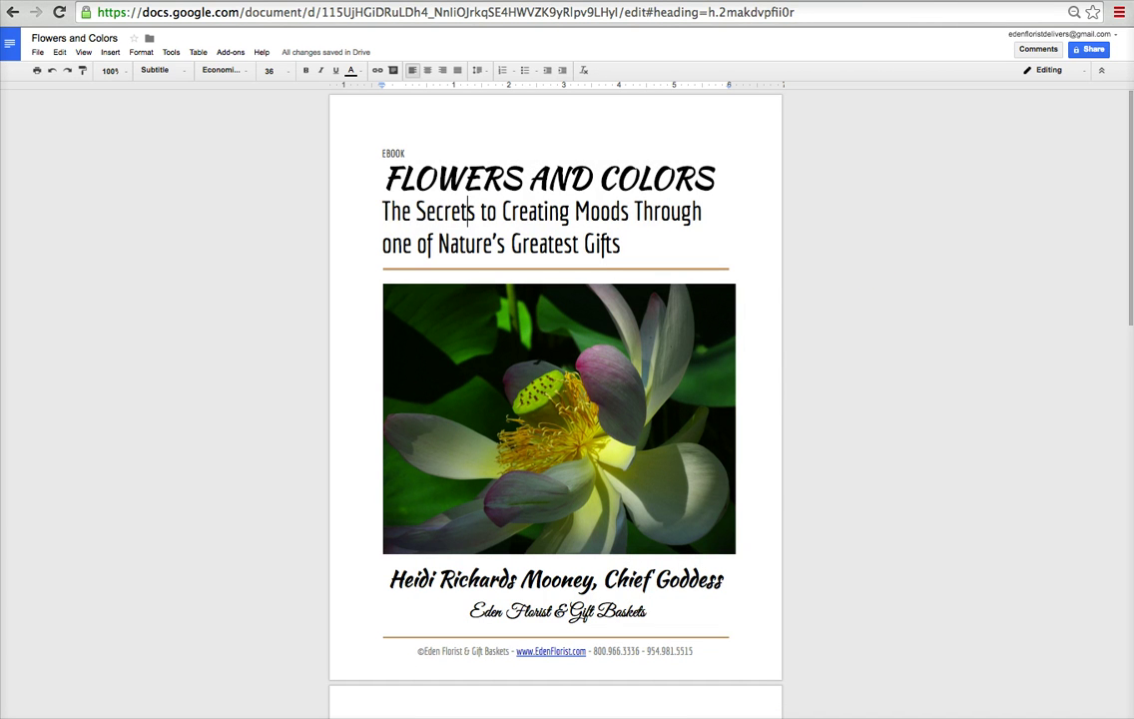
Step: Rename the cover screenshot in Preview to FLOWERSANDCOLORSCOVER and close the window
click(465, 125)
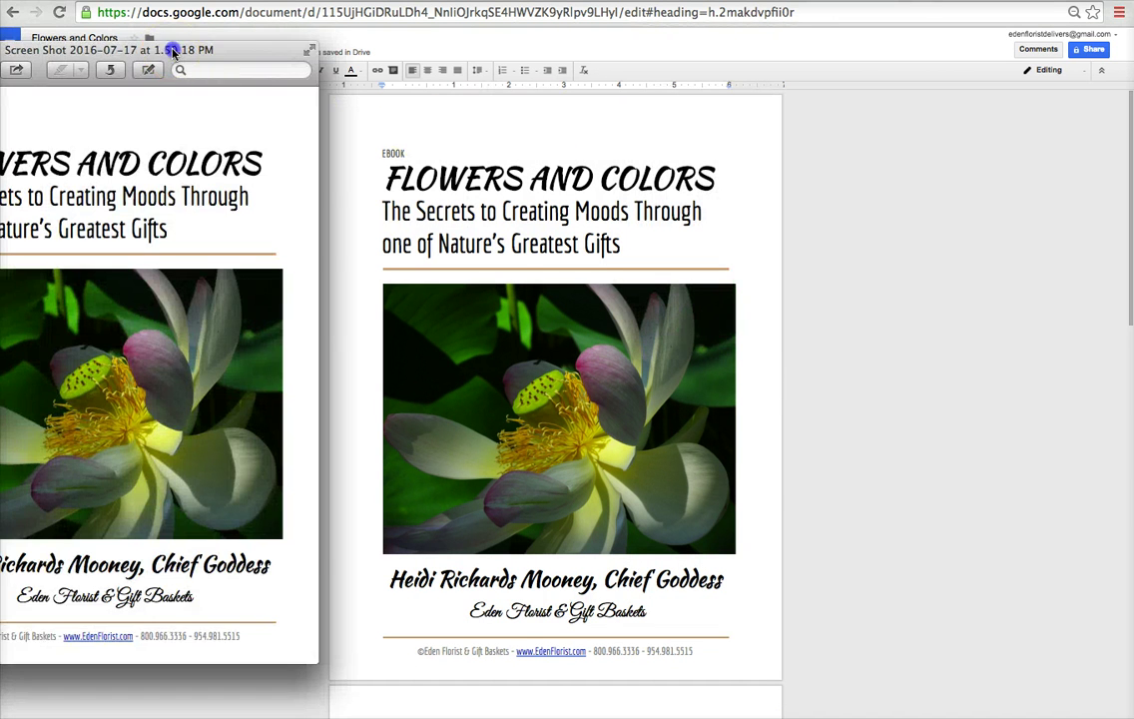
drag(167, 49, 345, 51)
click(267, 55)
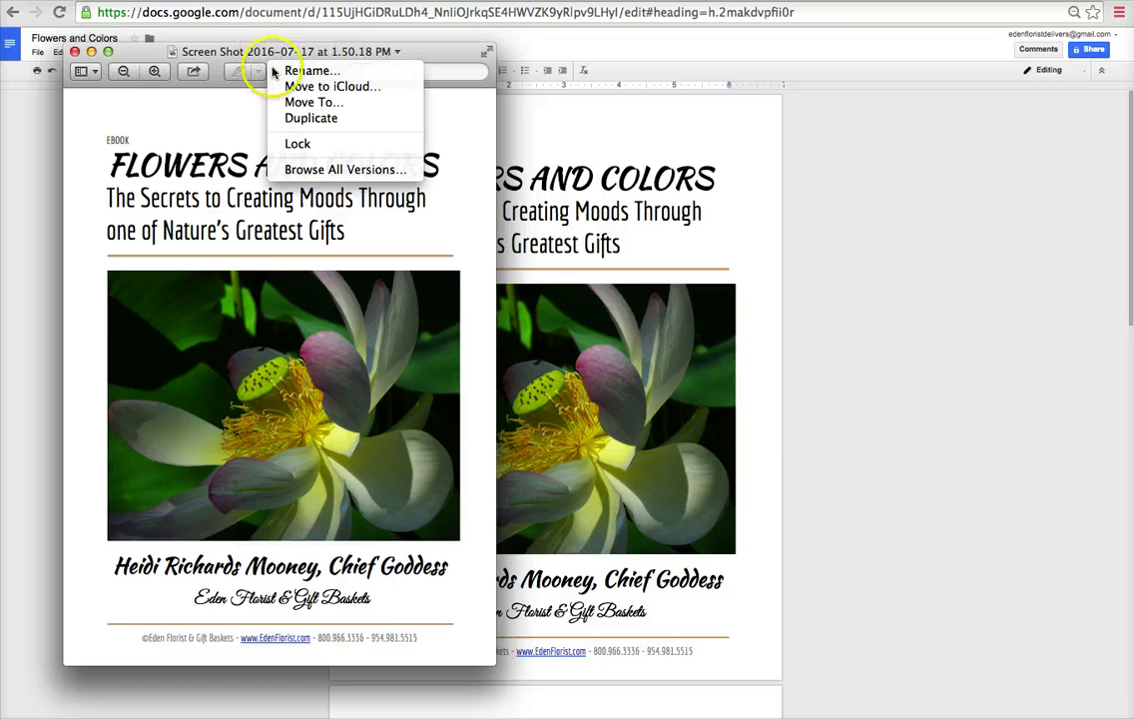
click(367, 145)
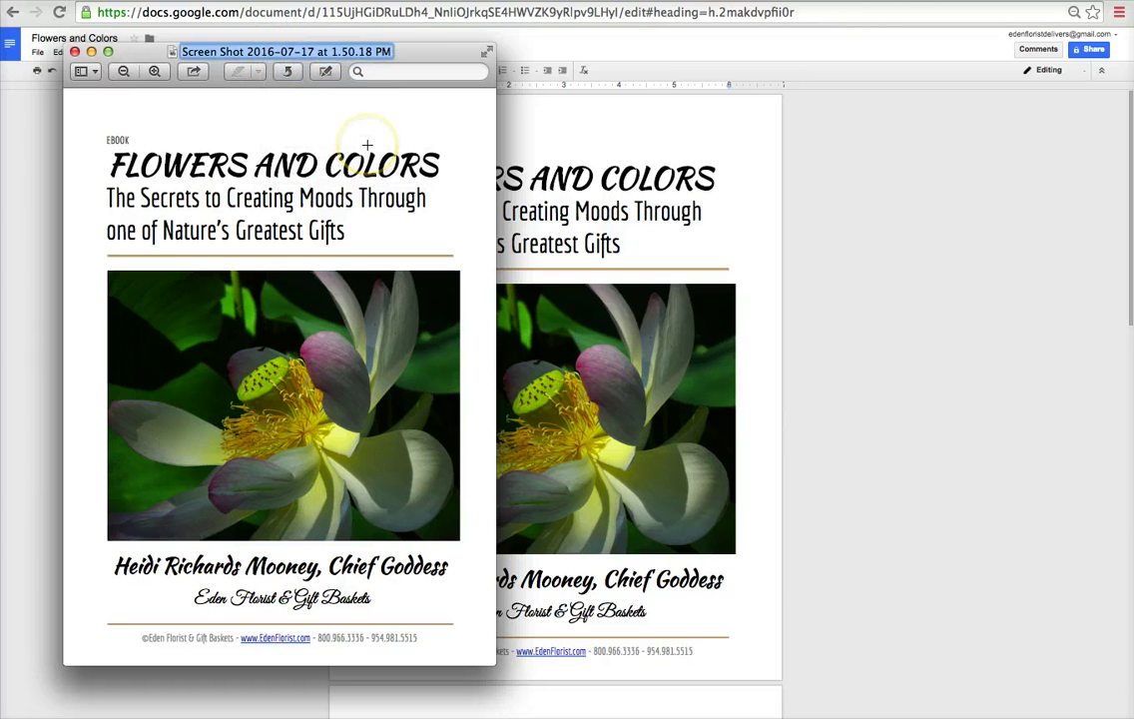
text(FLOWER)
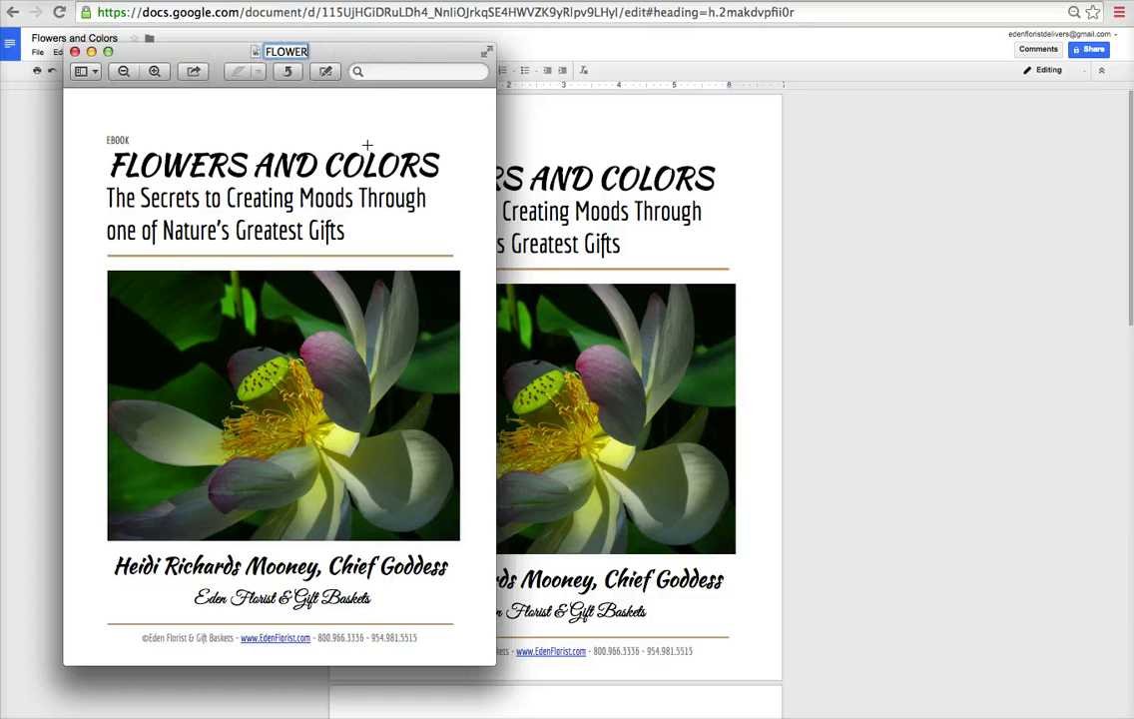
text(SANDCOLORSCOVER)
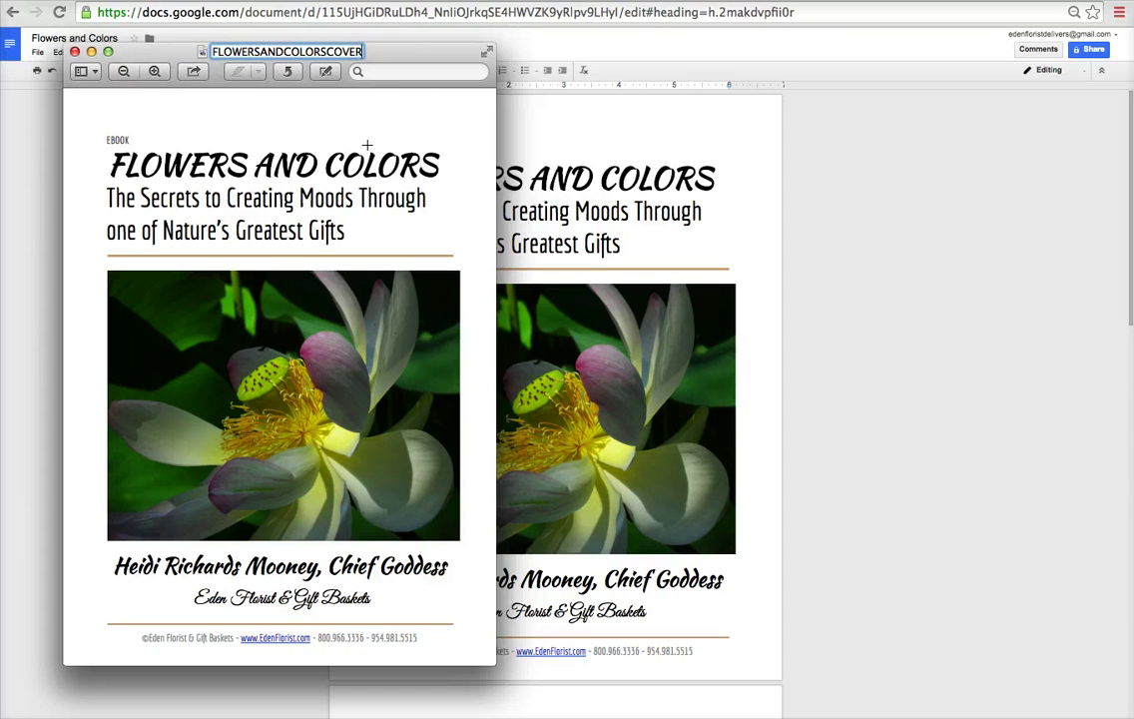
key(Return)
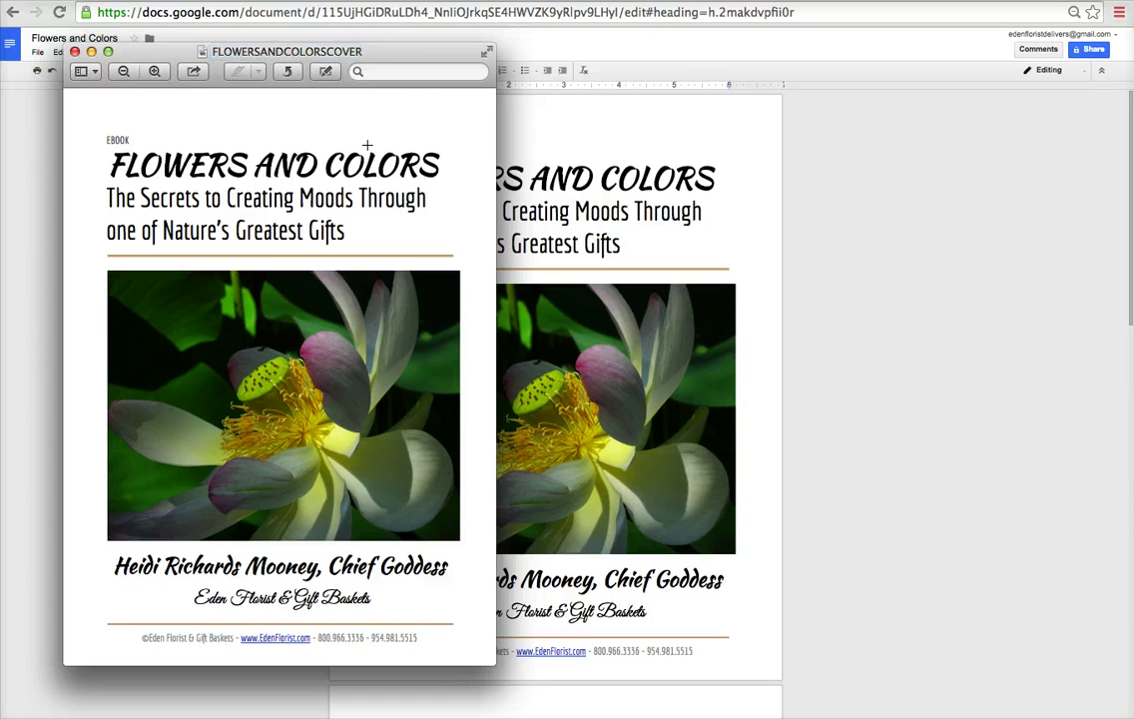
click(75, 52)
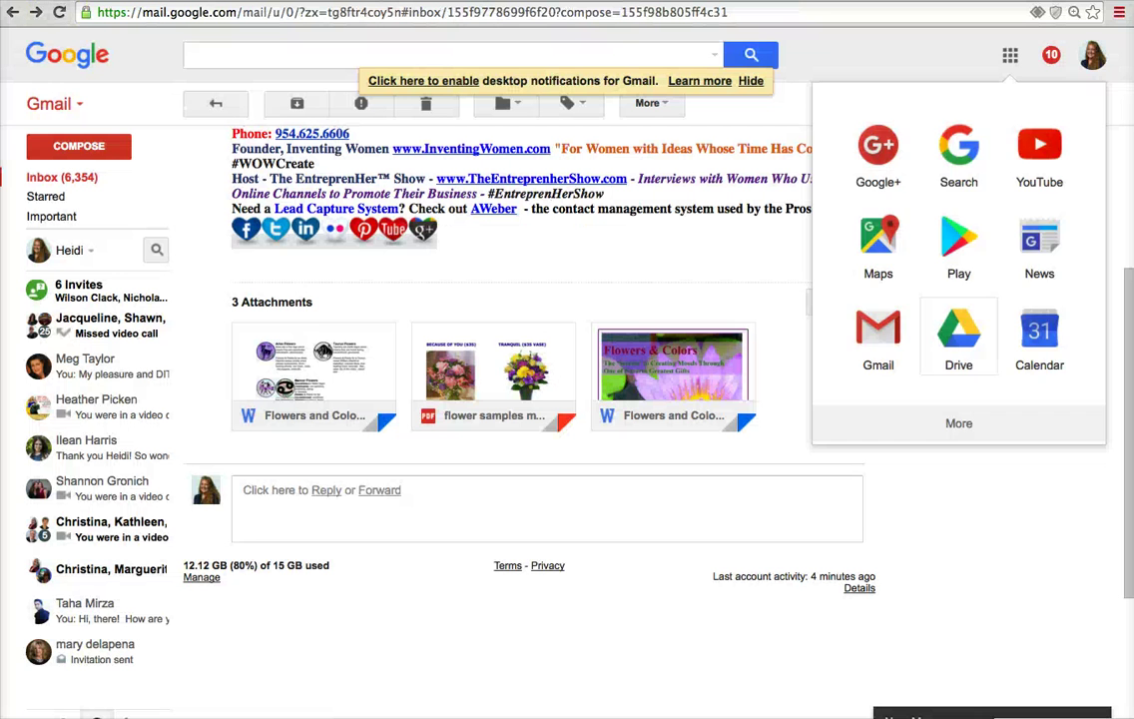
Step: Preview the Flowers and Colors ebook.doc attachment and scroll through its lotus cover page
mouse_move(751, 420)
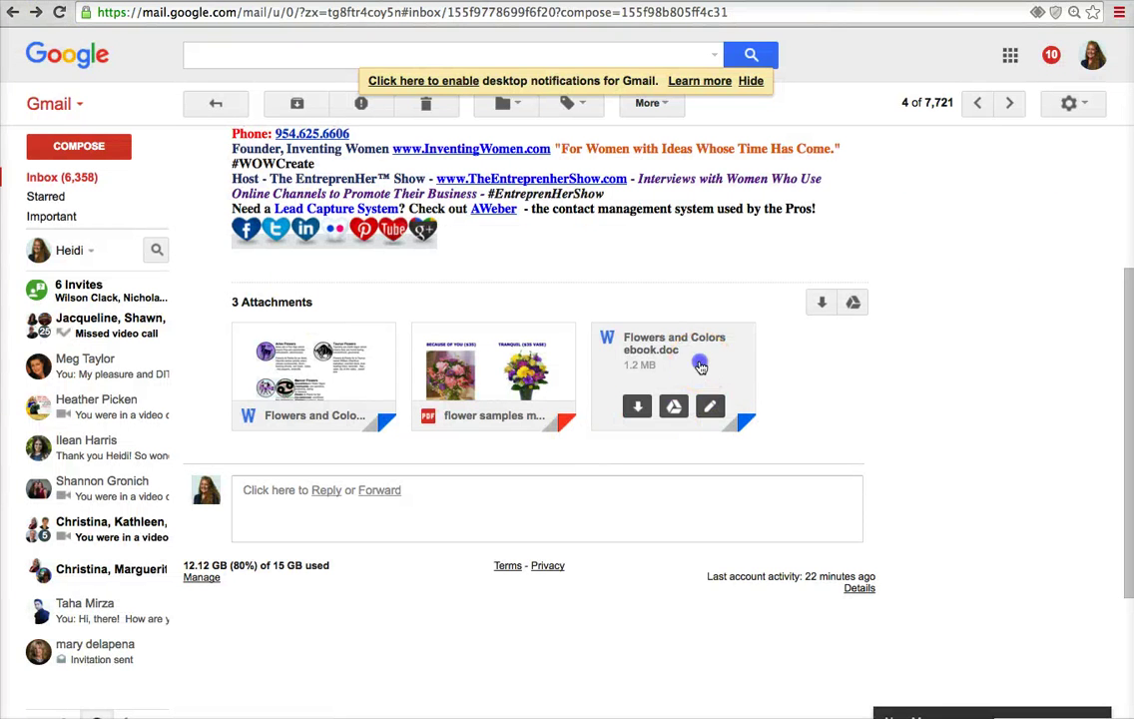
click(702, 369)
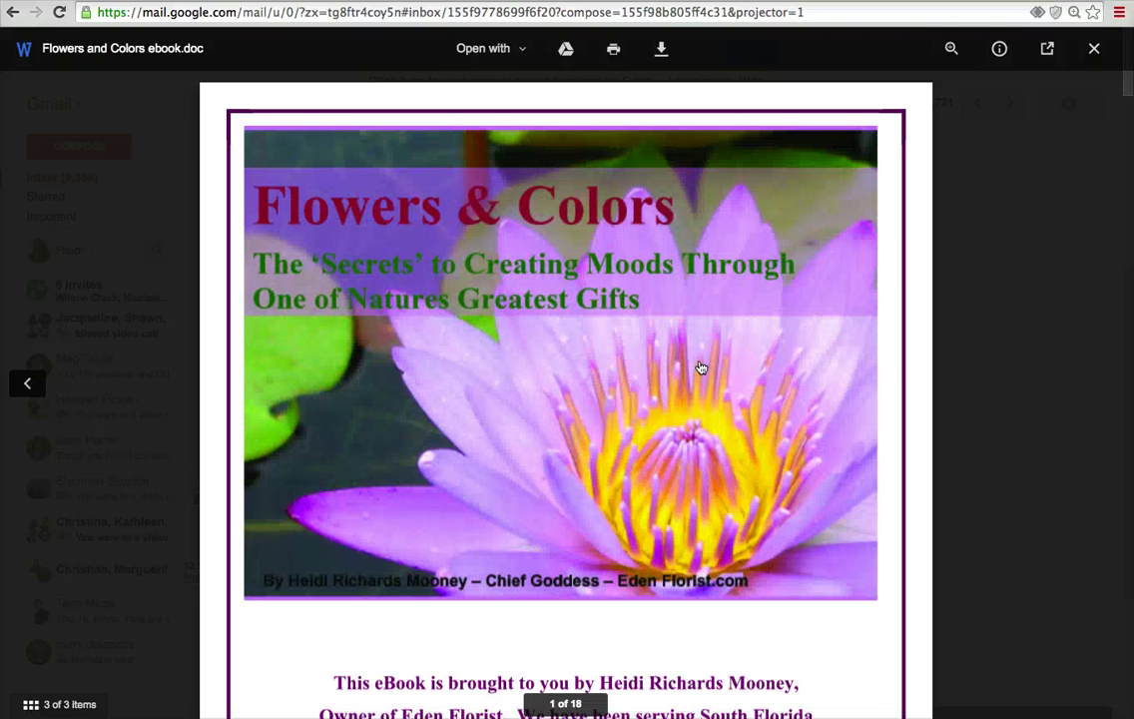
scroll(702, 368, down, 2)
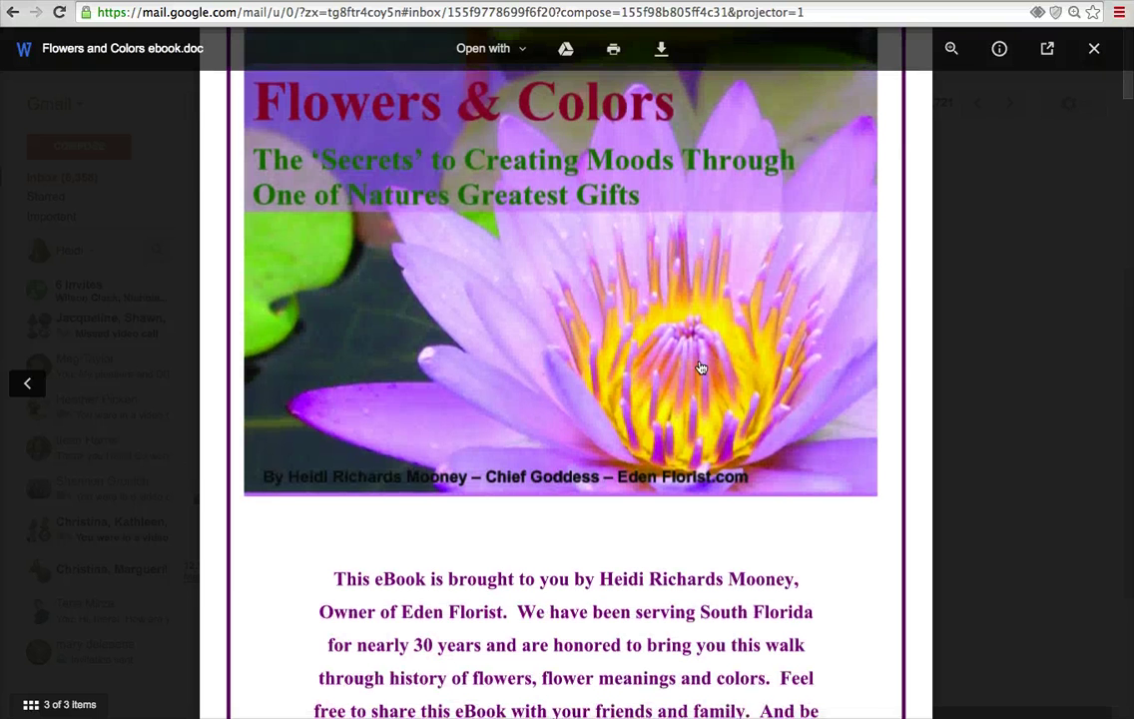
scroll(702, 368, down, 4)
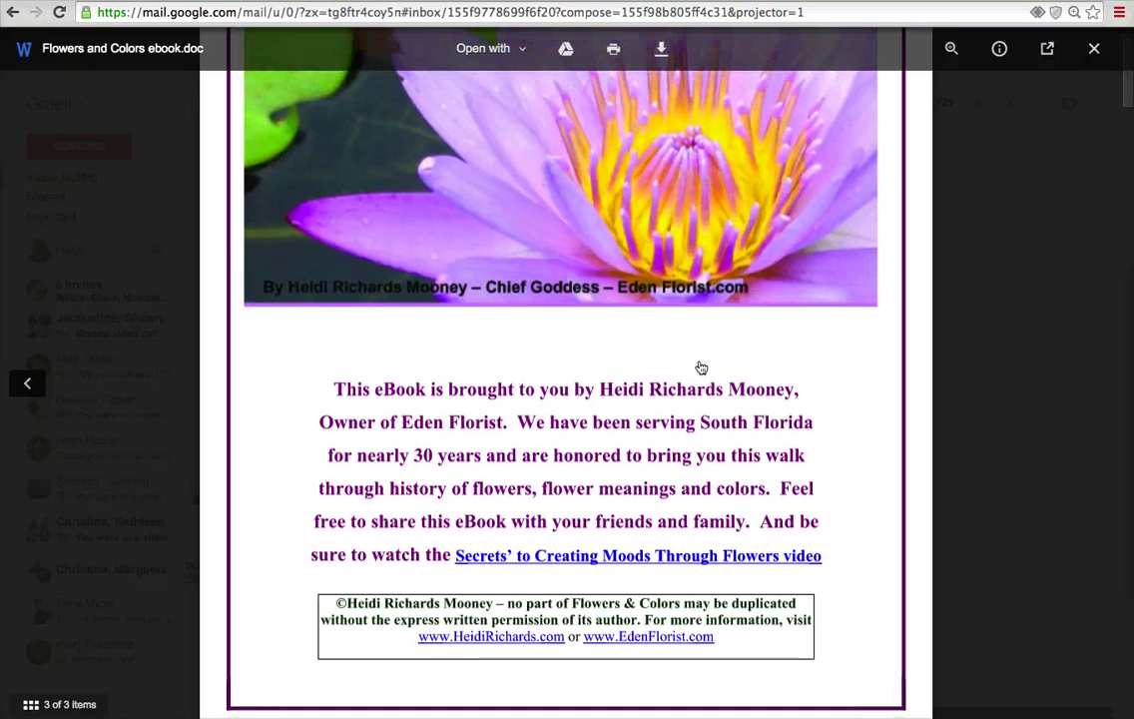
scroll(702, 368, down, 3)
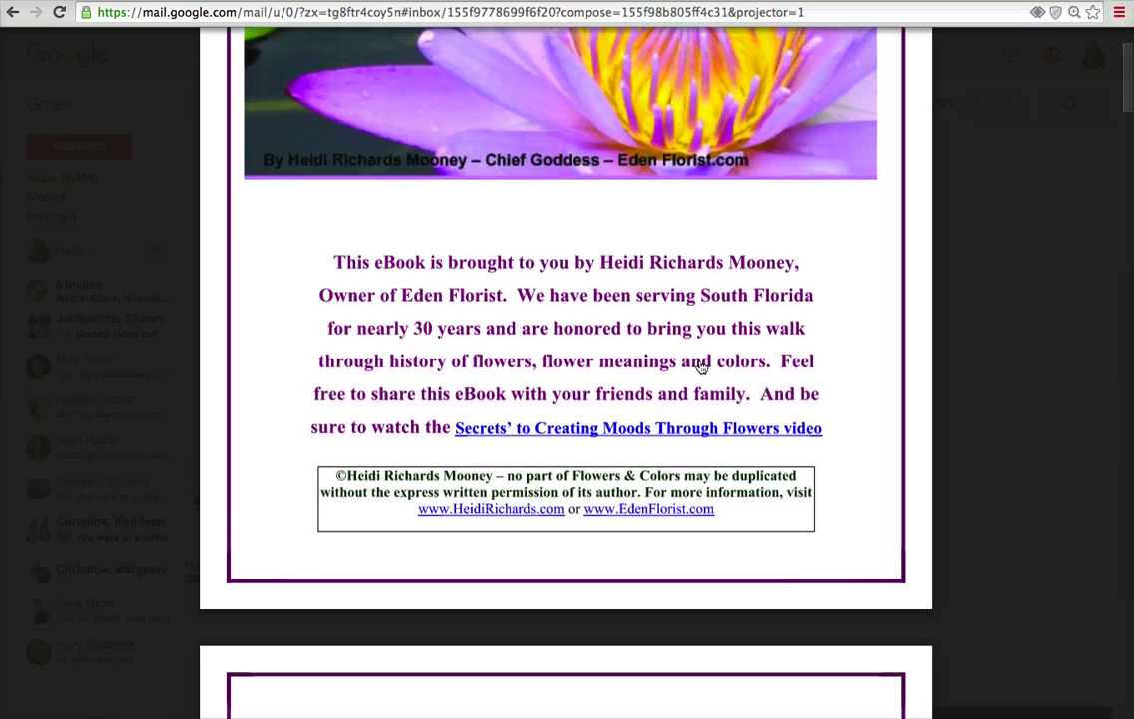
scroll(702, 369, up, 4)
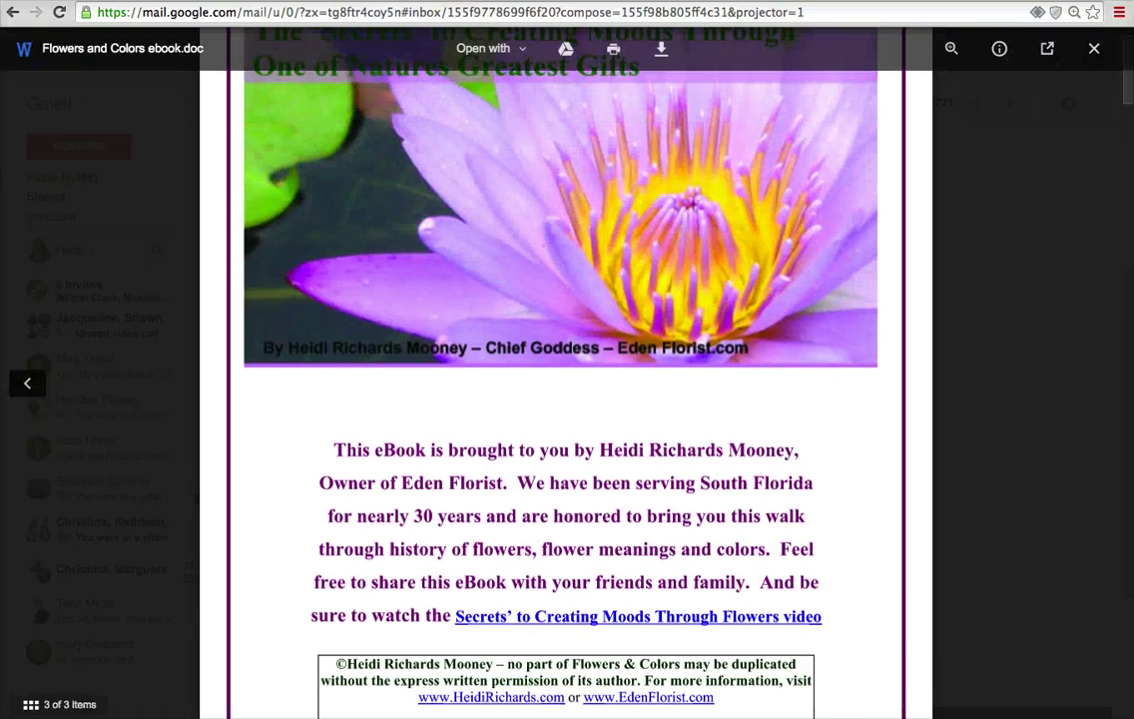
scroll(846, 242, up, 3)
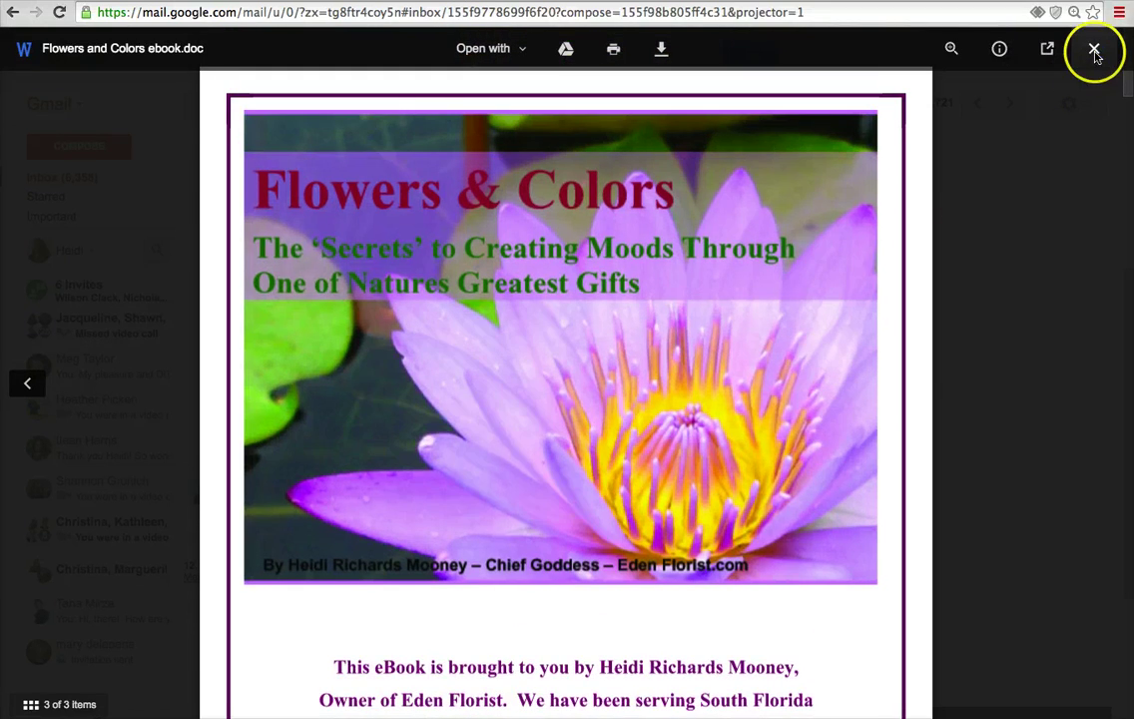
Step: Close the attachment preview to get back to the Gmail message
click(1094, 49)
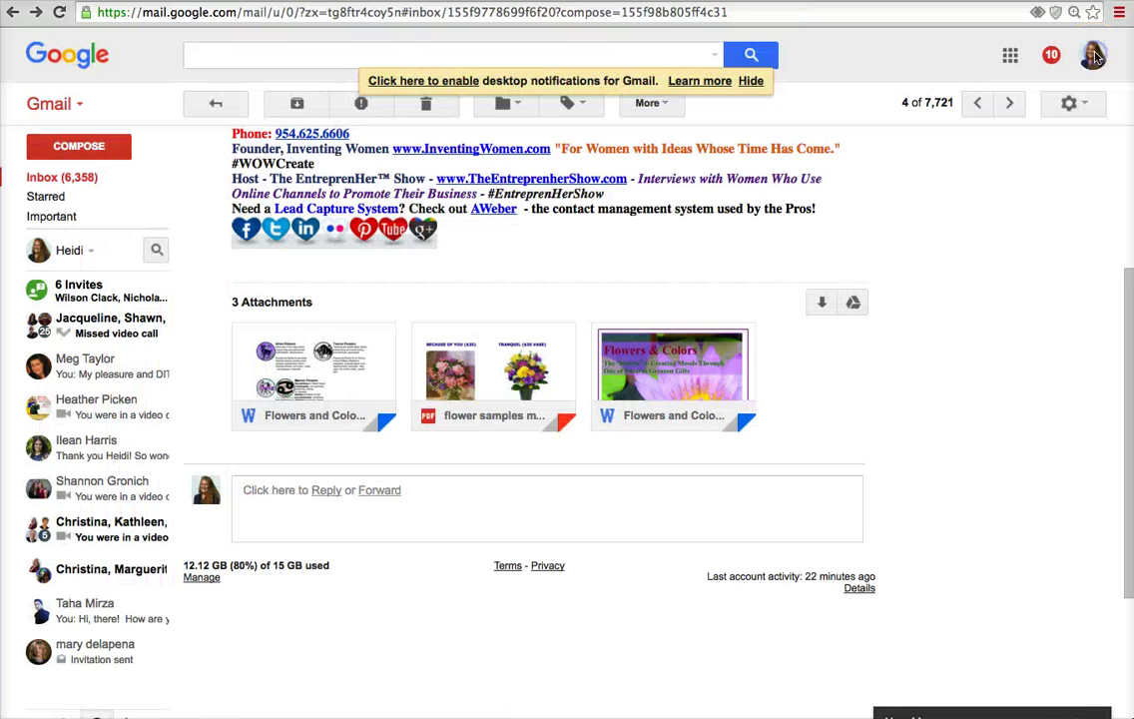